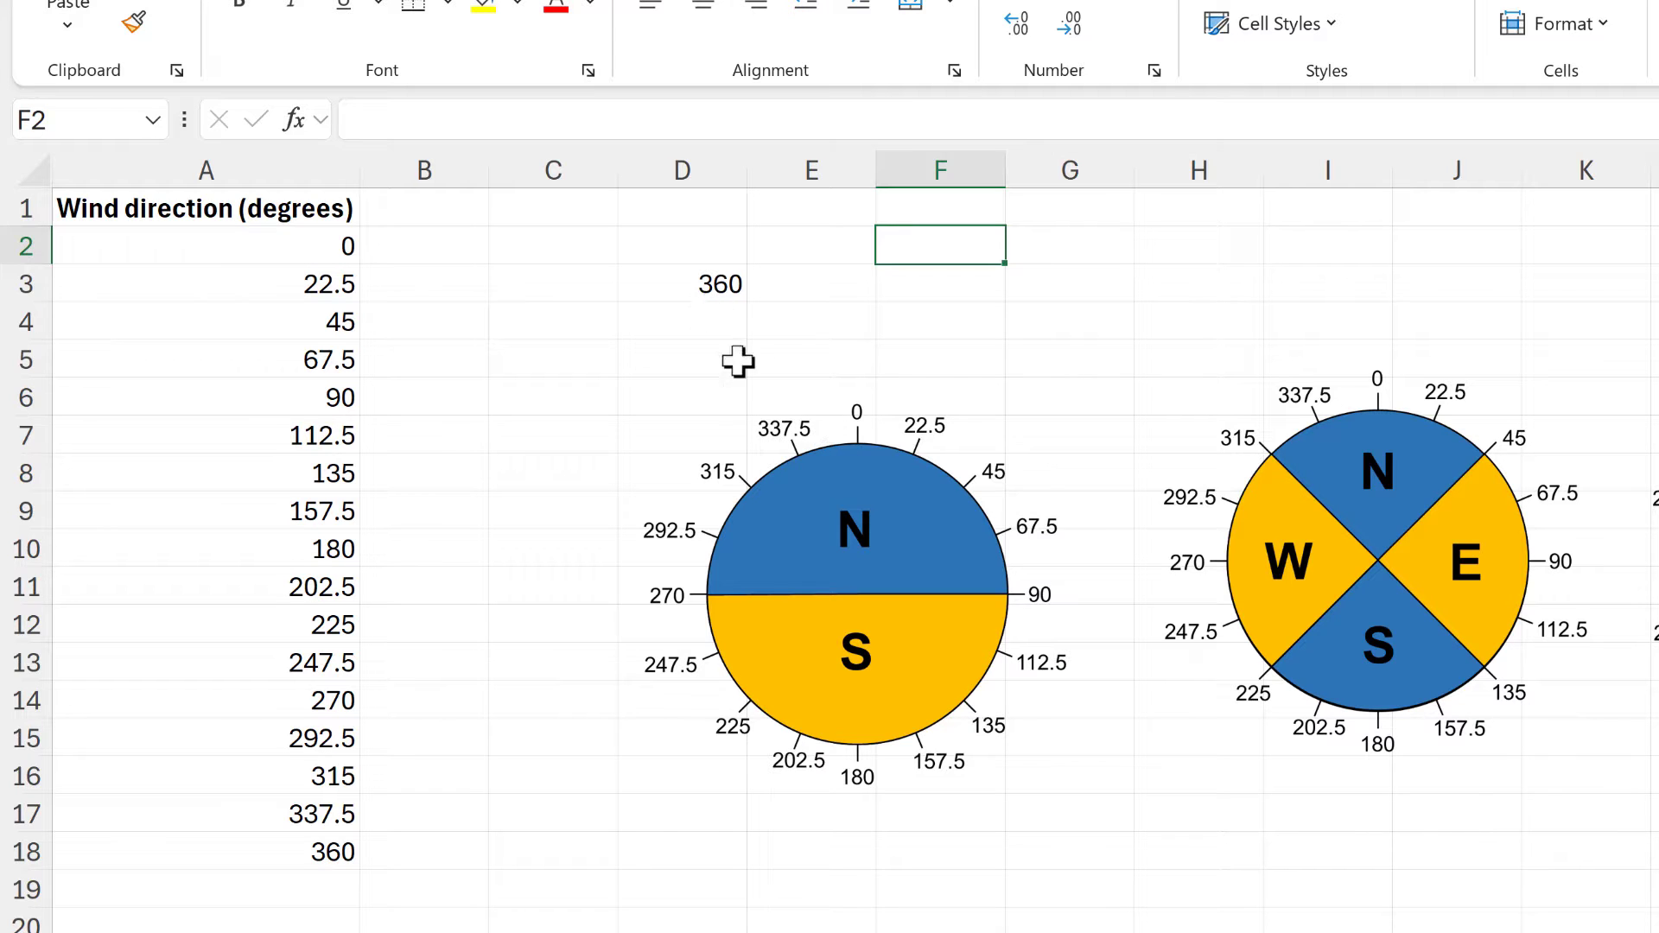
Enter 2 in cell D4 and calculate D3 divided by D4 in cell D5.
{"action": "left_click", "coordinate": [734, 333]}
{"action": "type", "text": "2"}
{"action": "key", "text": "Return"}
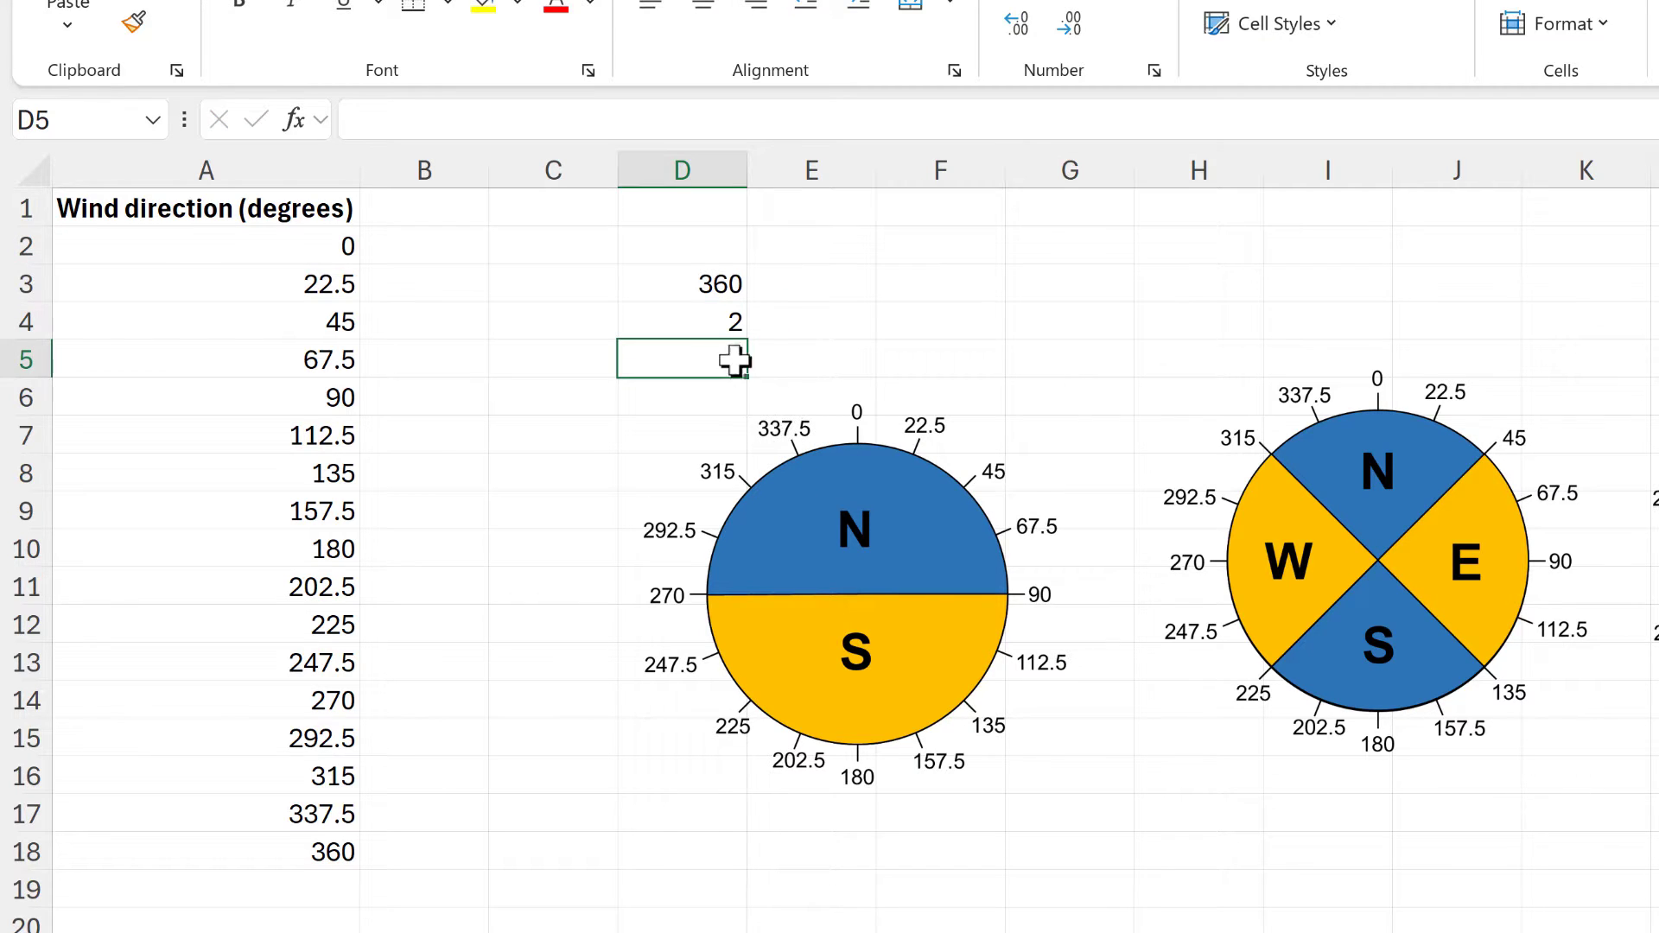
{"action": "type", "text": "="}
{"action": "left_click", "coordinate": [698, 285]}
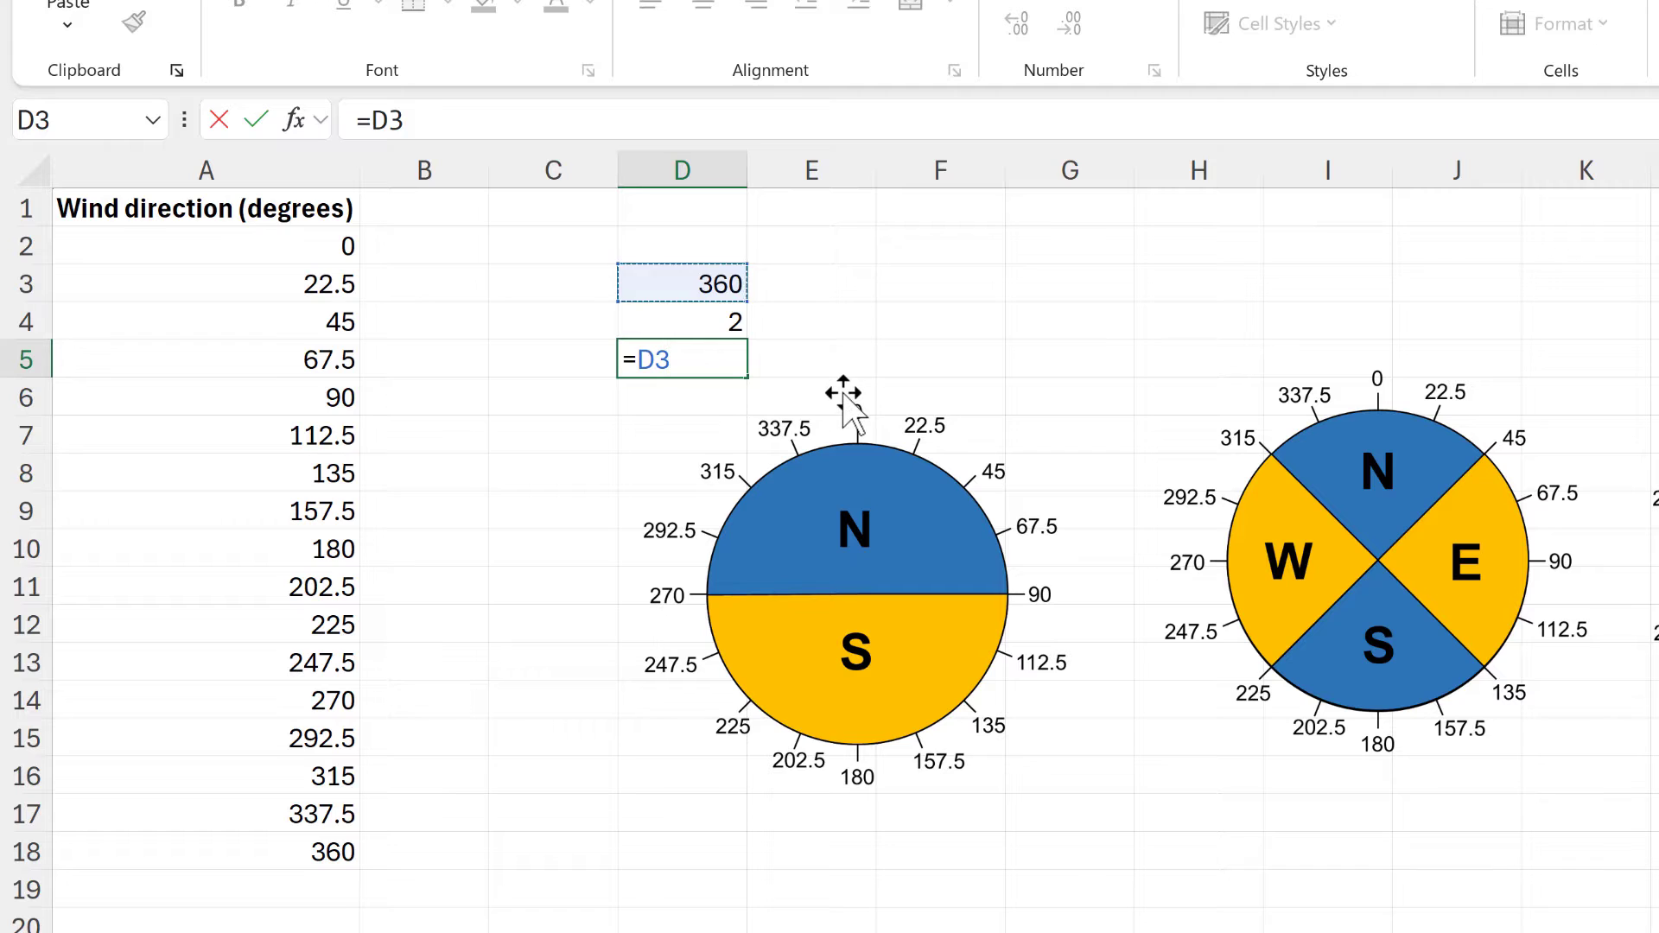
{"action": "type", "text": "/"}
{"action": "left_click", "coordinate": [734, 322]}
{"action": "key", "text": "Return"}
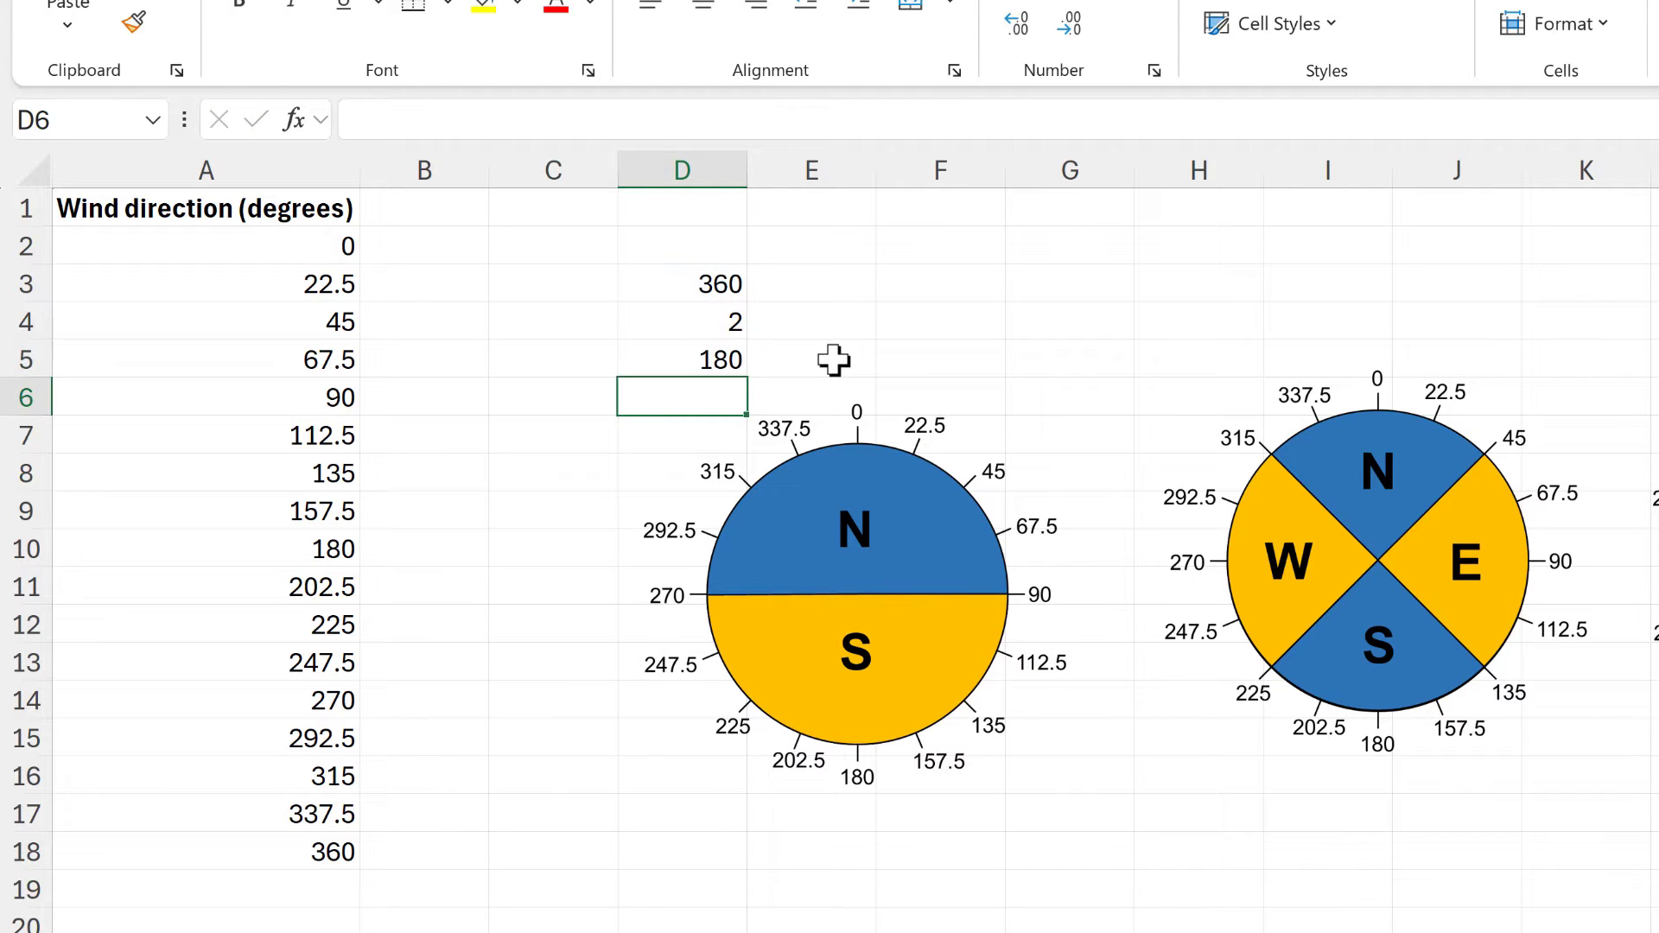
Enter =A2/180 in cell B2, fill it down to B18, and check the first and last results.
{"action": "left_click", "coordinate": [404, 247]}
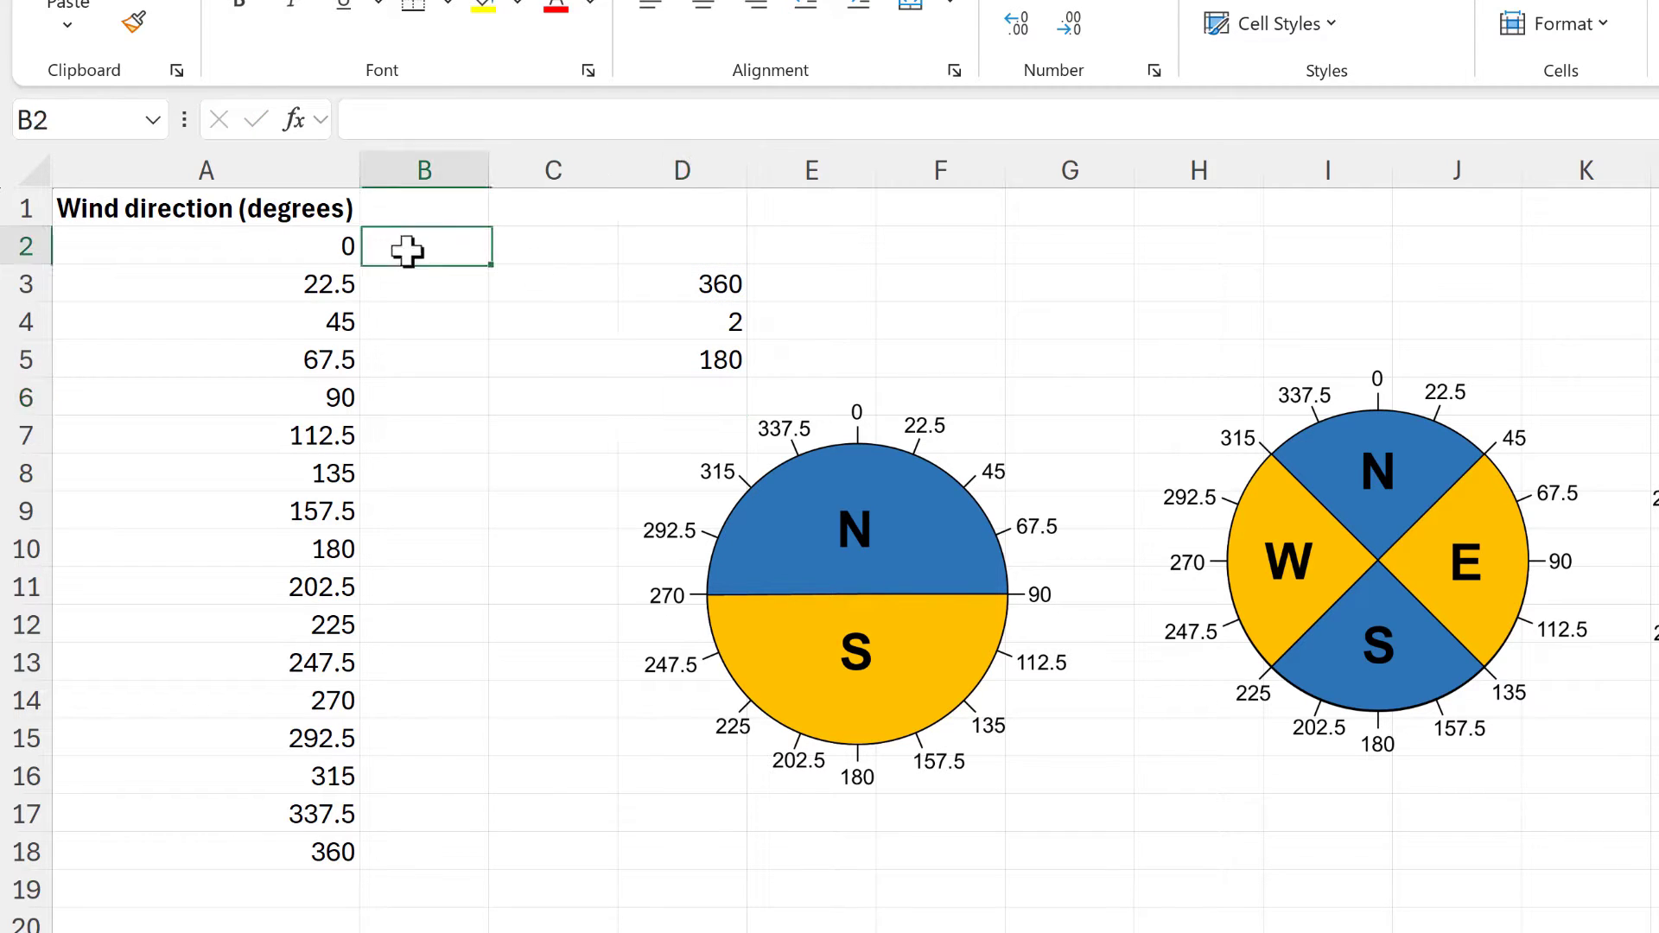
{"action": "type", "text": "="}
{"action": "left_click", "coordinate": [307, 251]}
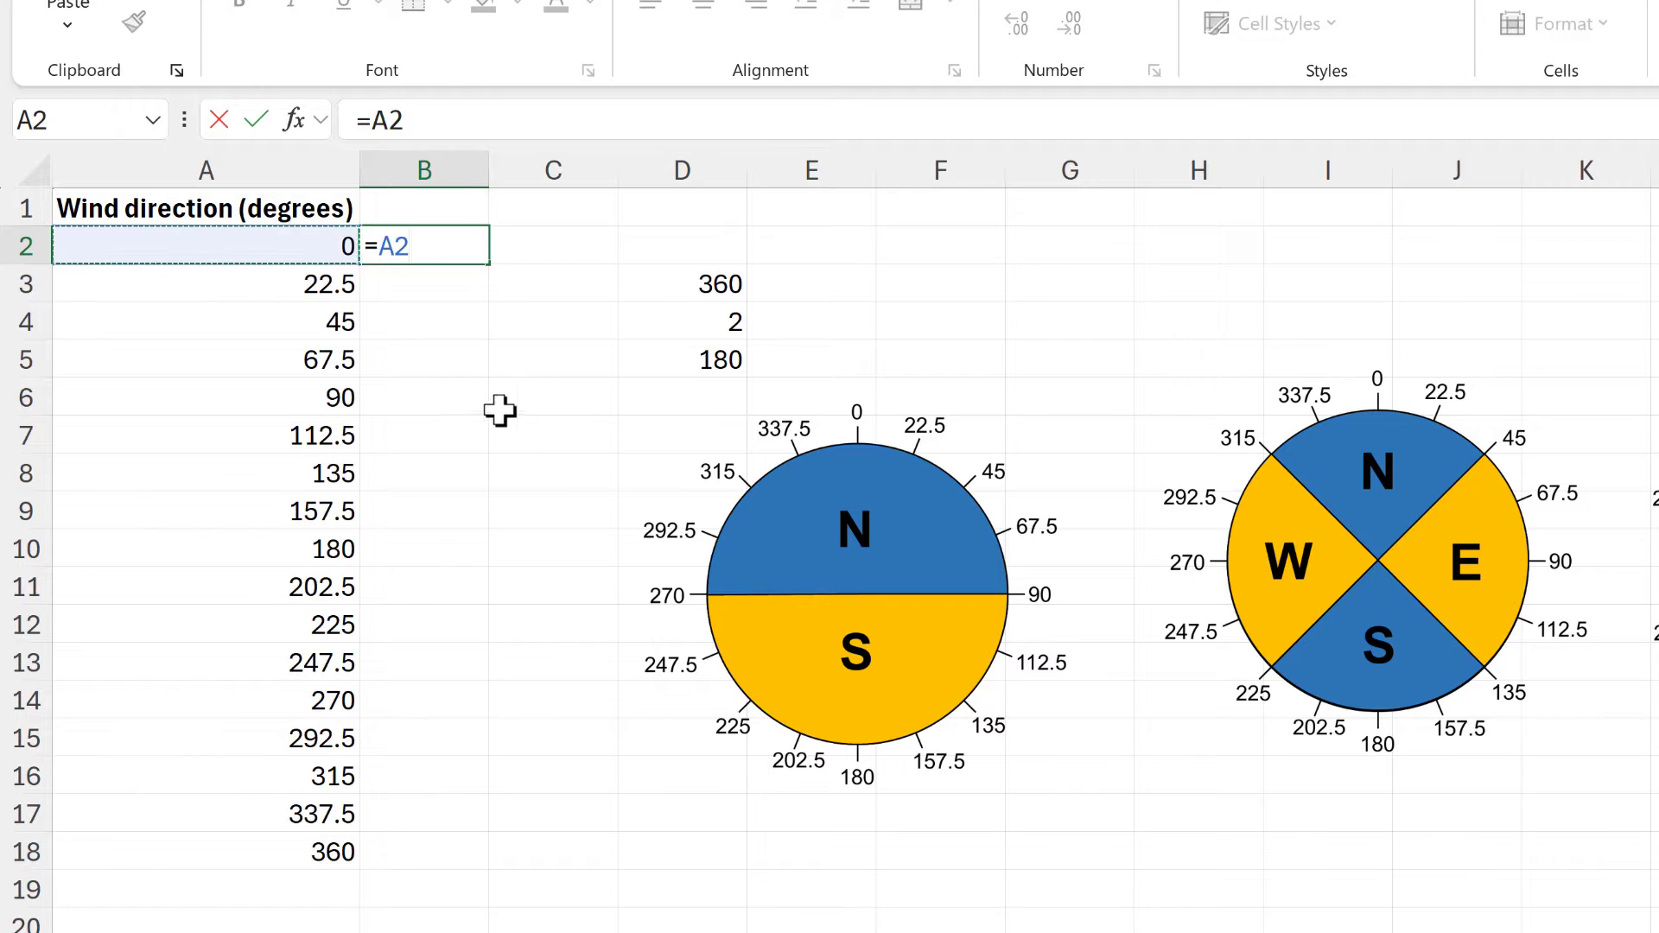
{"action": "type", "text": "/"}
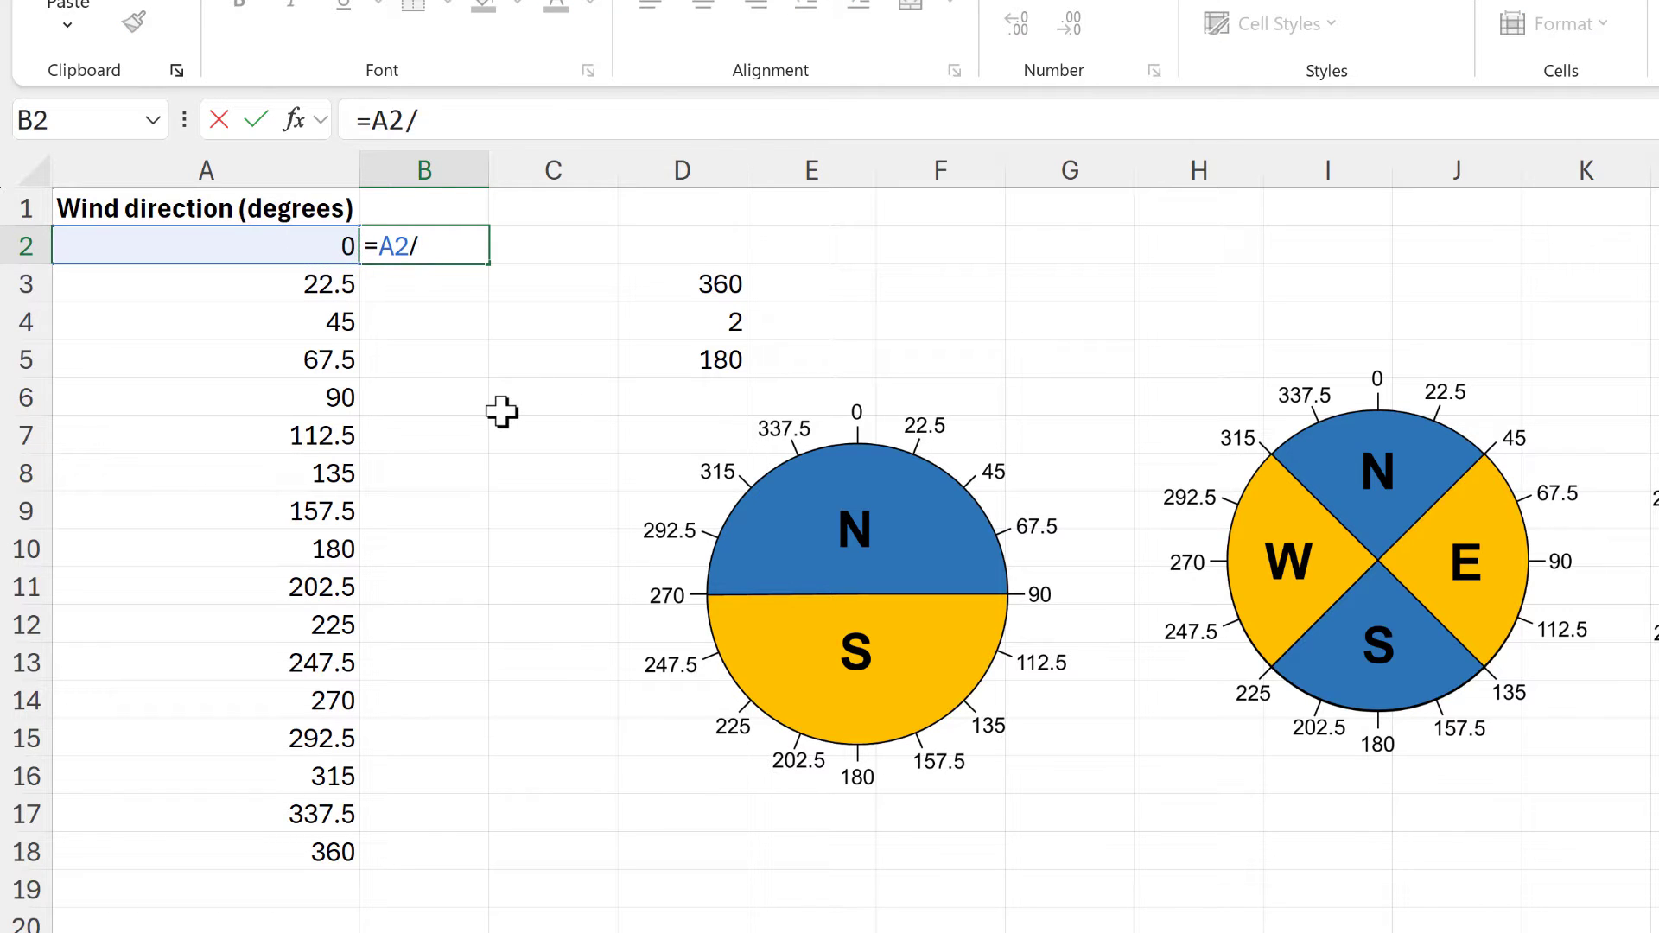
{"action": "type", "text": "180"}
{"action": "key", "text": "Return"}
{"action": "left_click", "coordinate": [418, 248]}
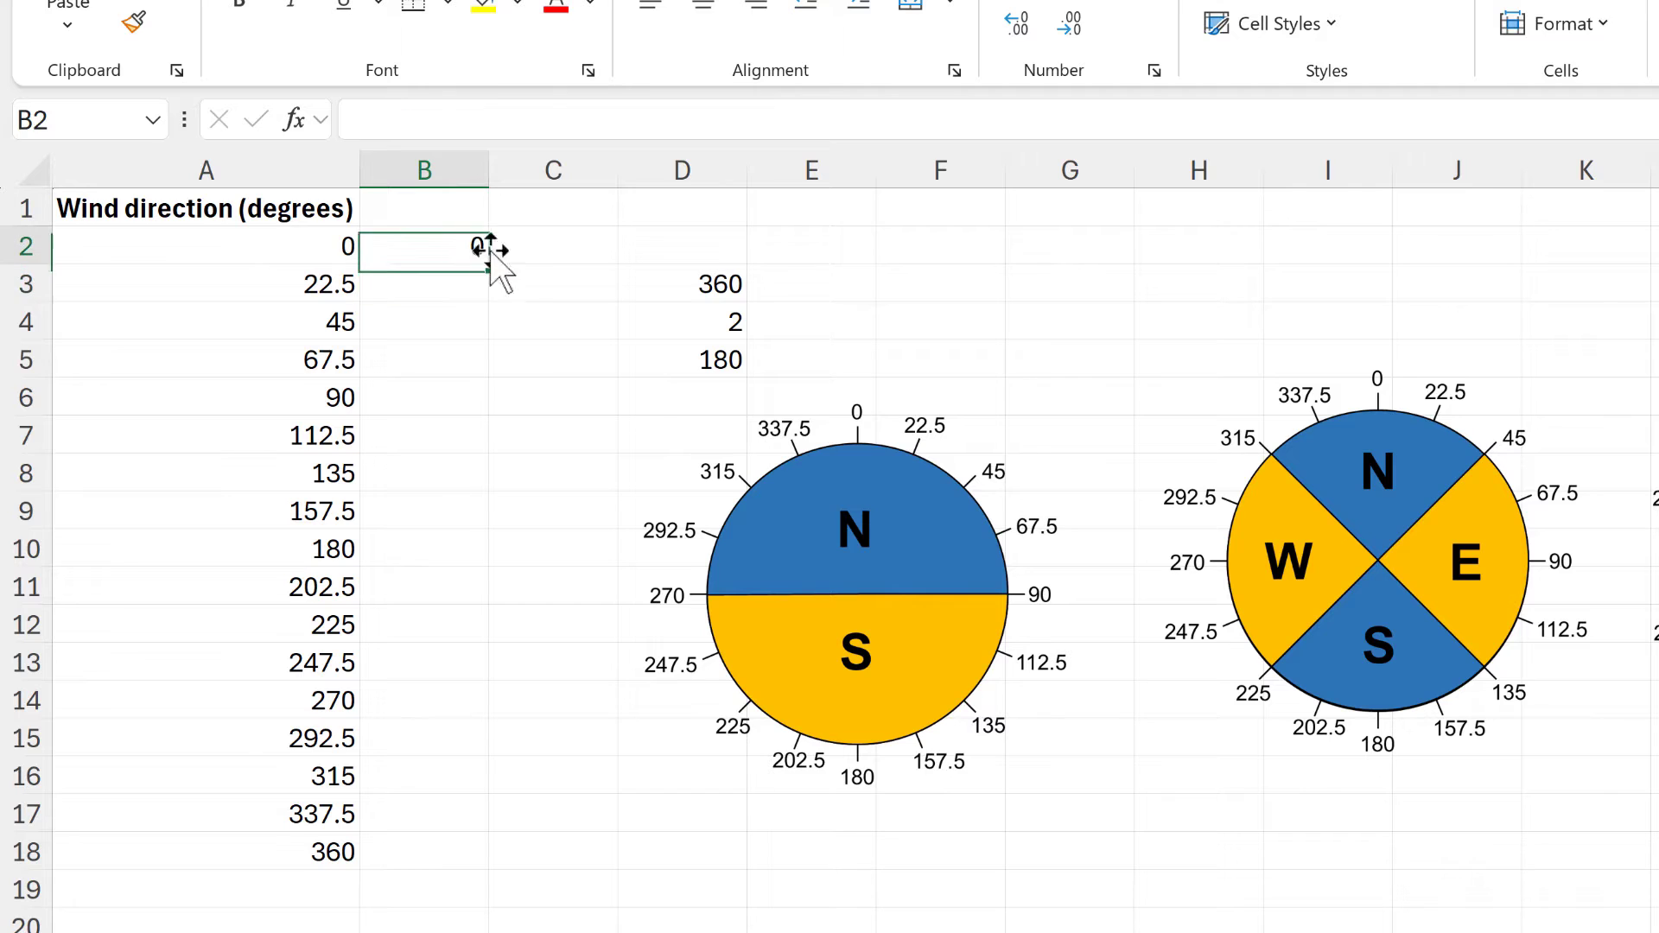
{"action": "double_click", "coordinate": [488, 271]}
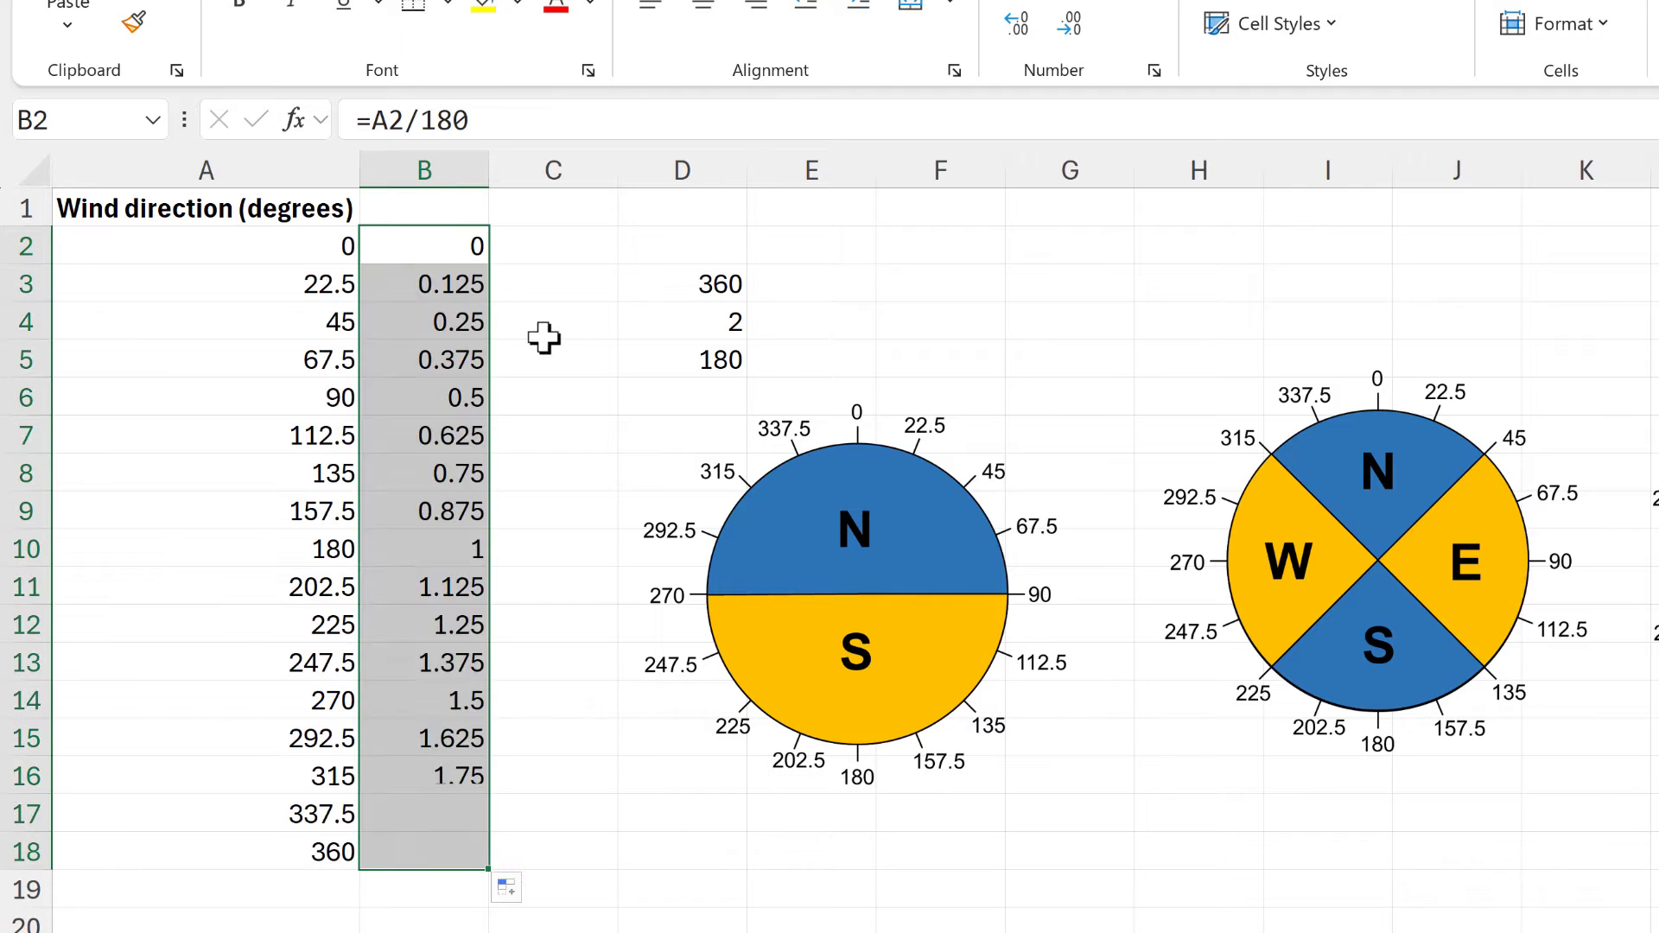
{"action": "left_click", "coordinate": [453, 245]}
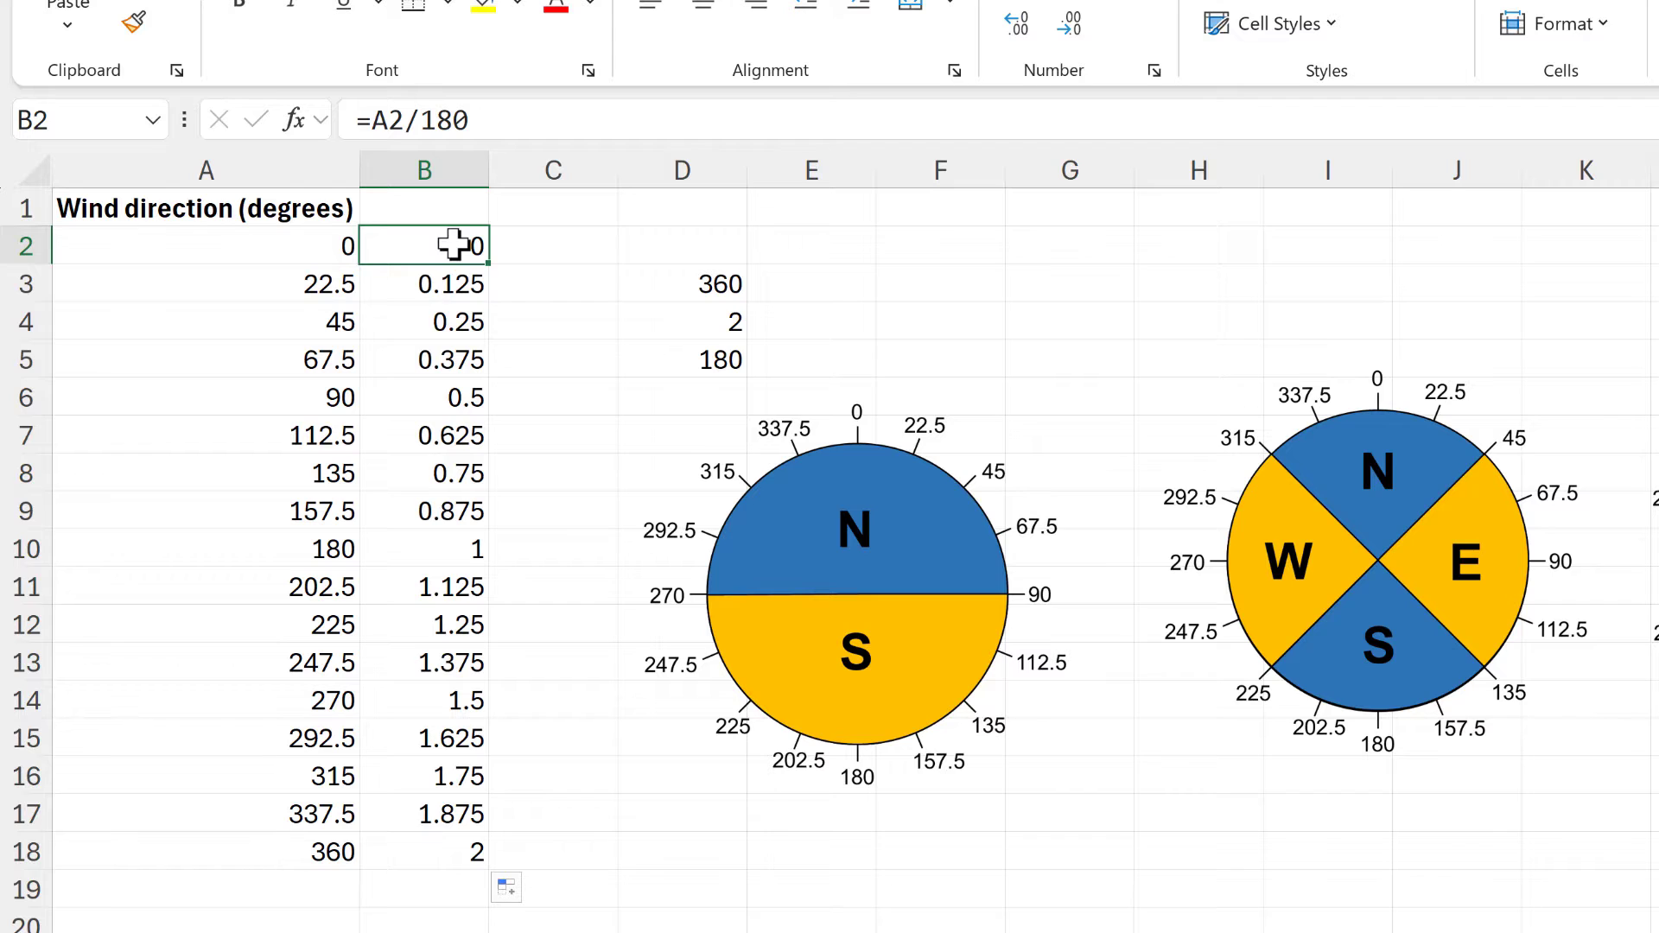
{"action": "left_click", "coordinate": [451, 849]}
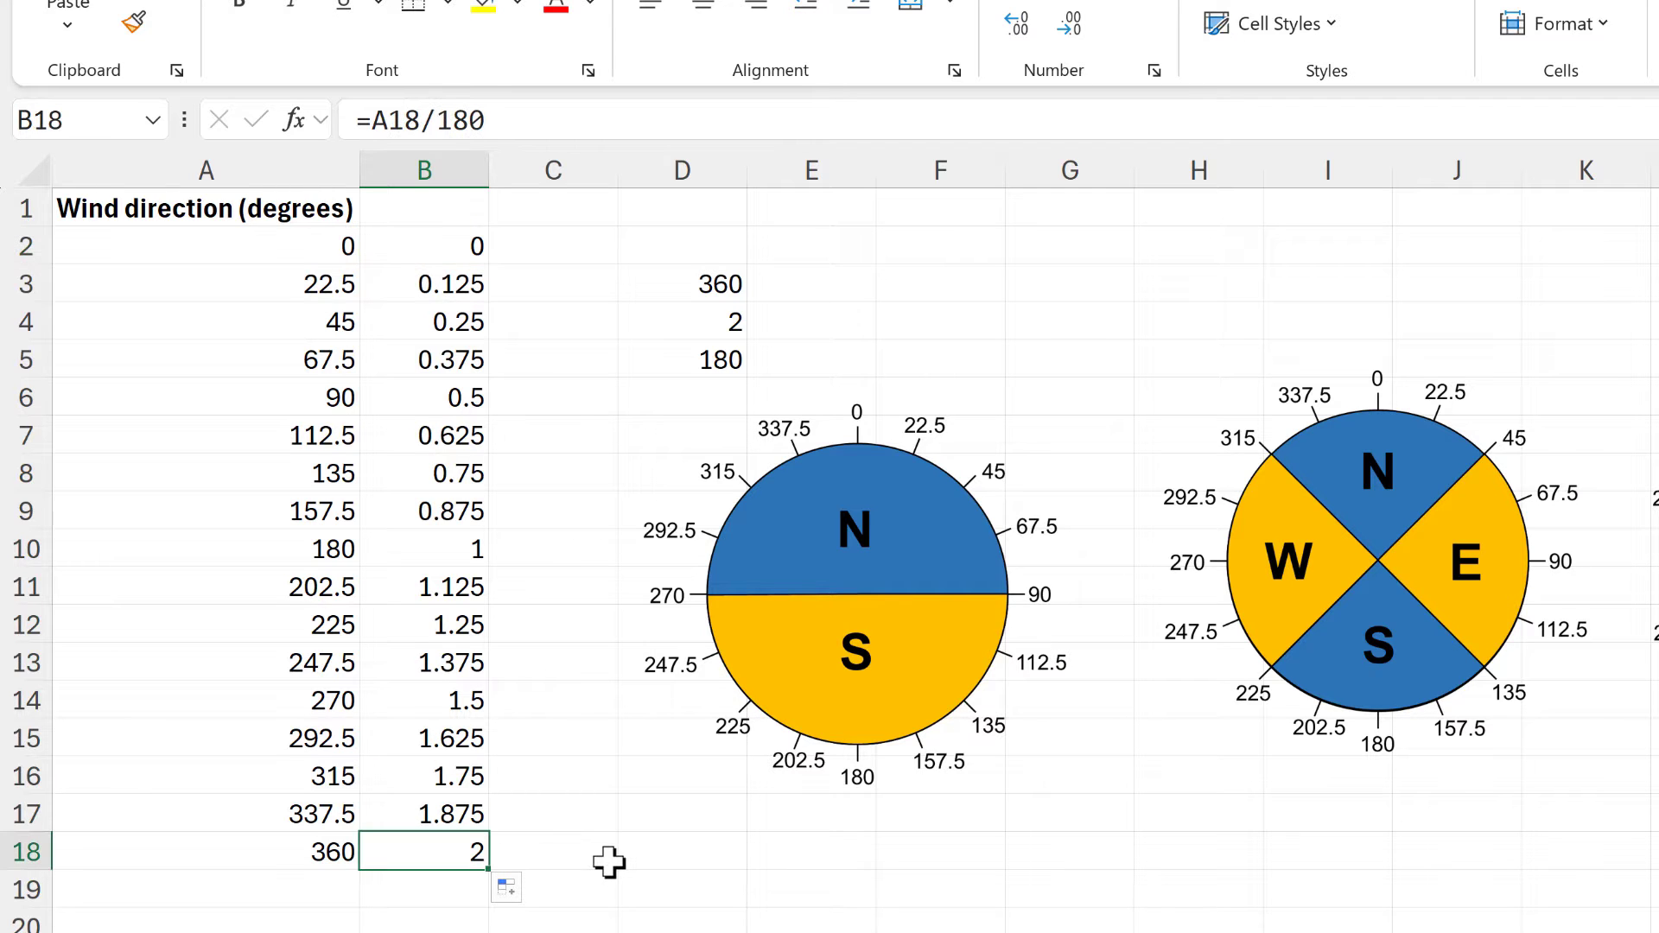
Change the formula in B2 to =ROUND(A2/180,0) and fill it down to B18.
{"action": "left_click", "coordinate": [433, 248]}
{"action": "left_click", "coordinate": [374, 121]}
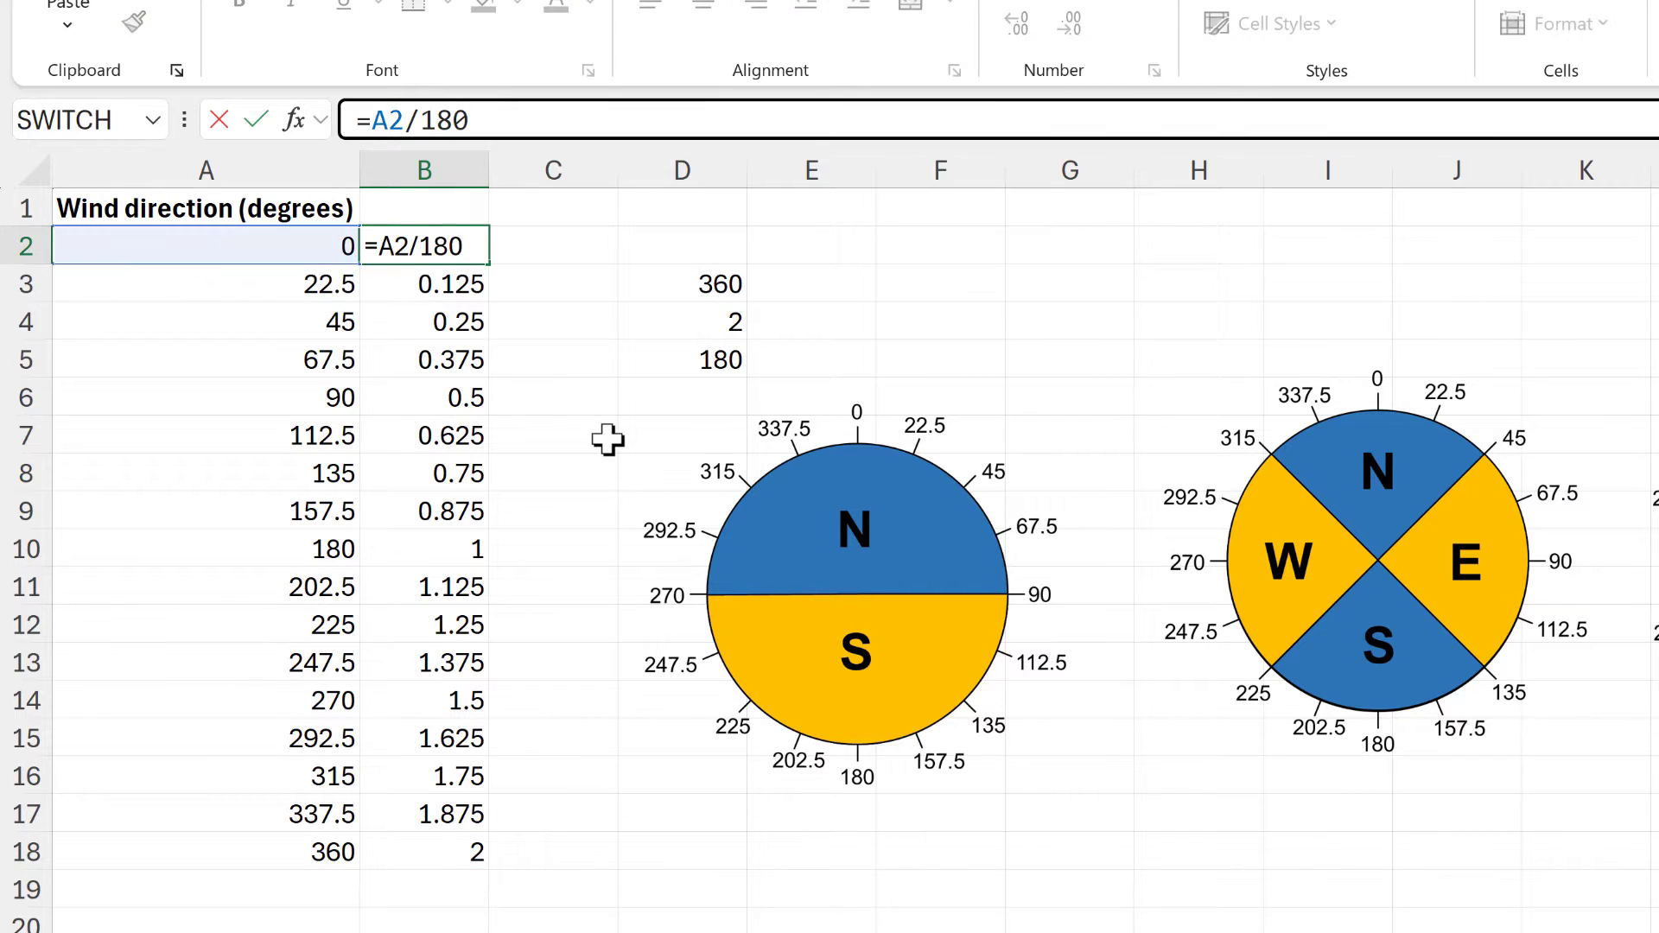
{"action": "type", "text": "round"}
{"action": "key", "text": "Tab"}
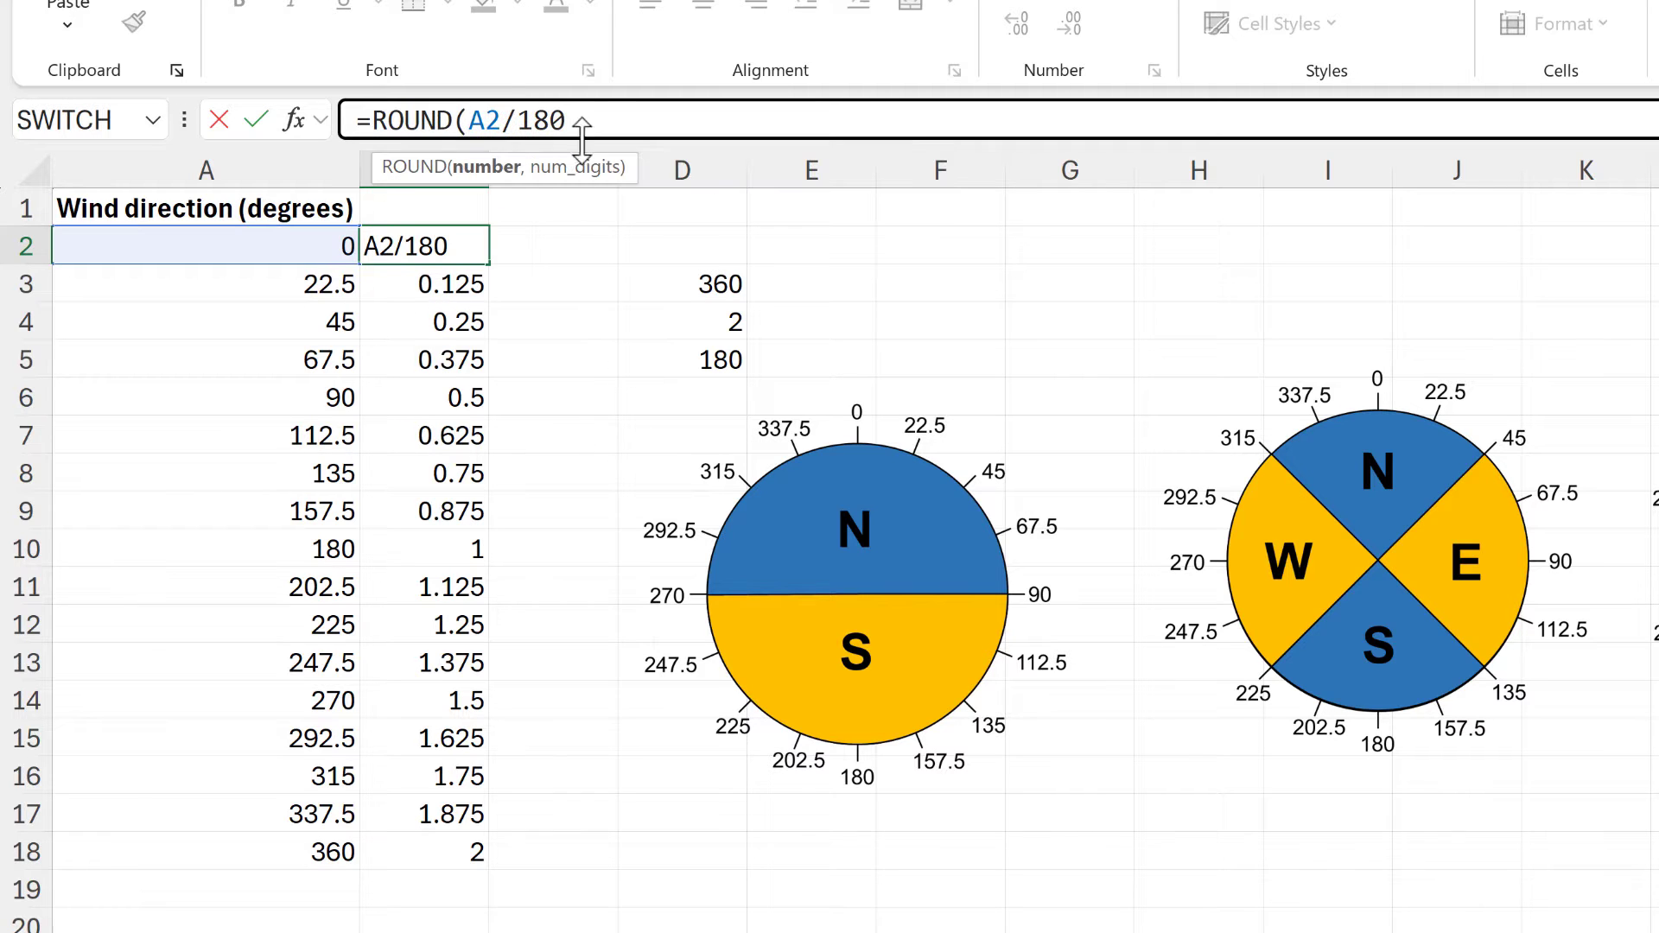
{"action": "type", "text": ",0"}
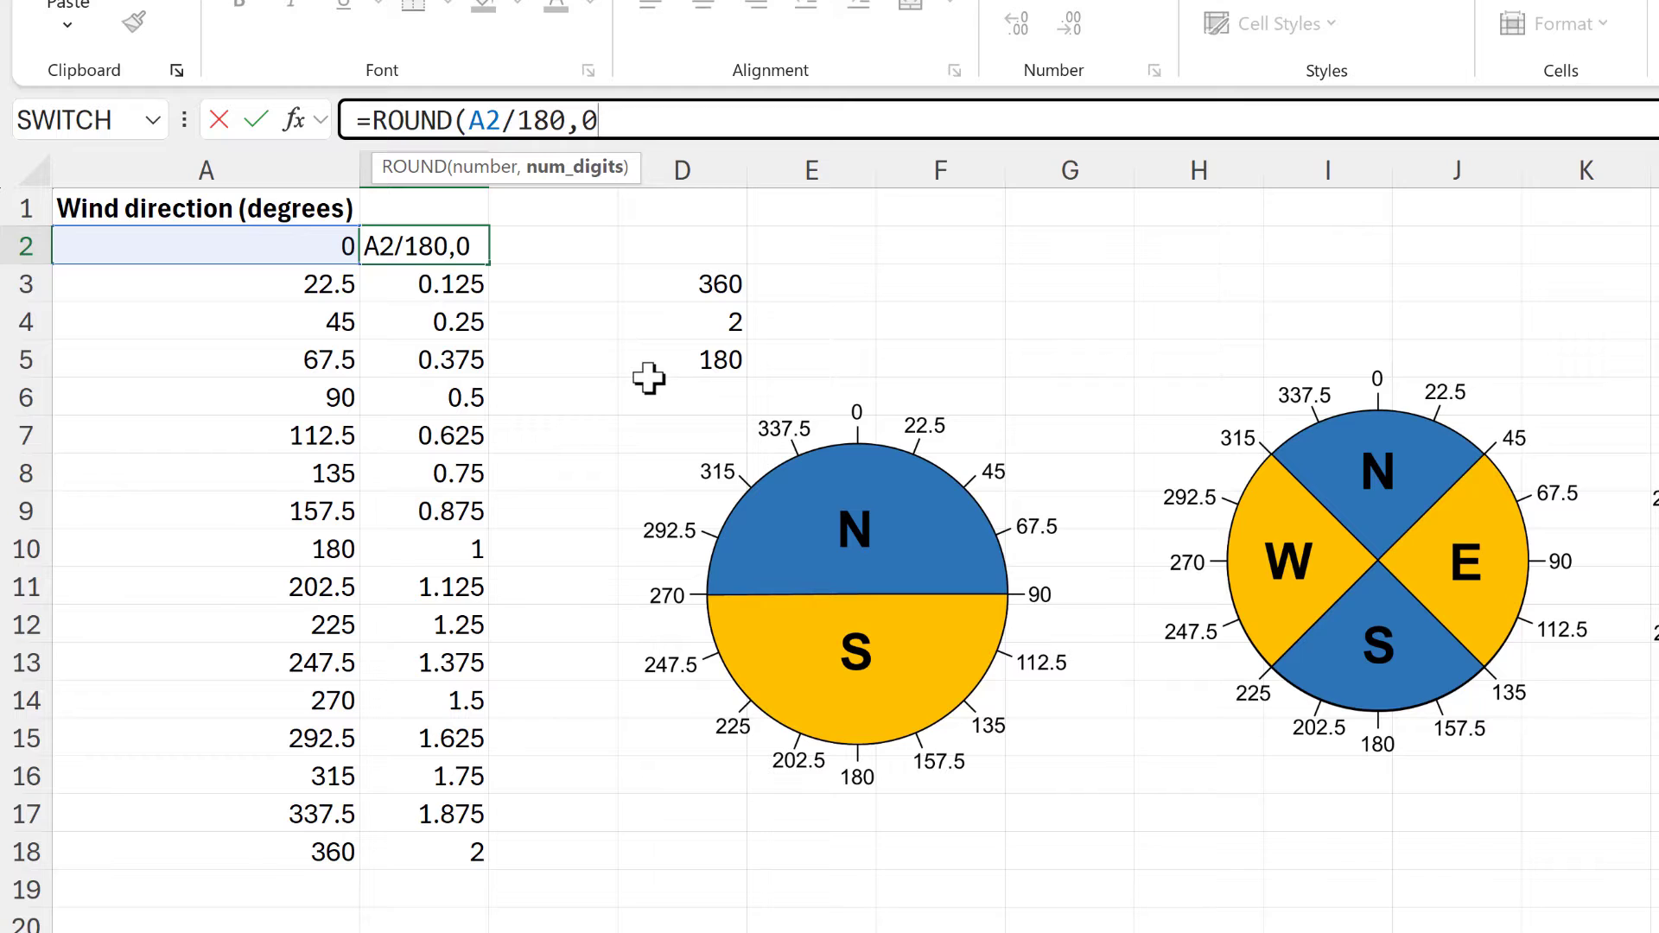
{"action": "type", "text": ")"}
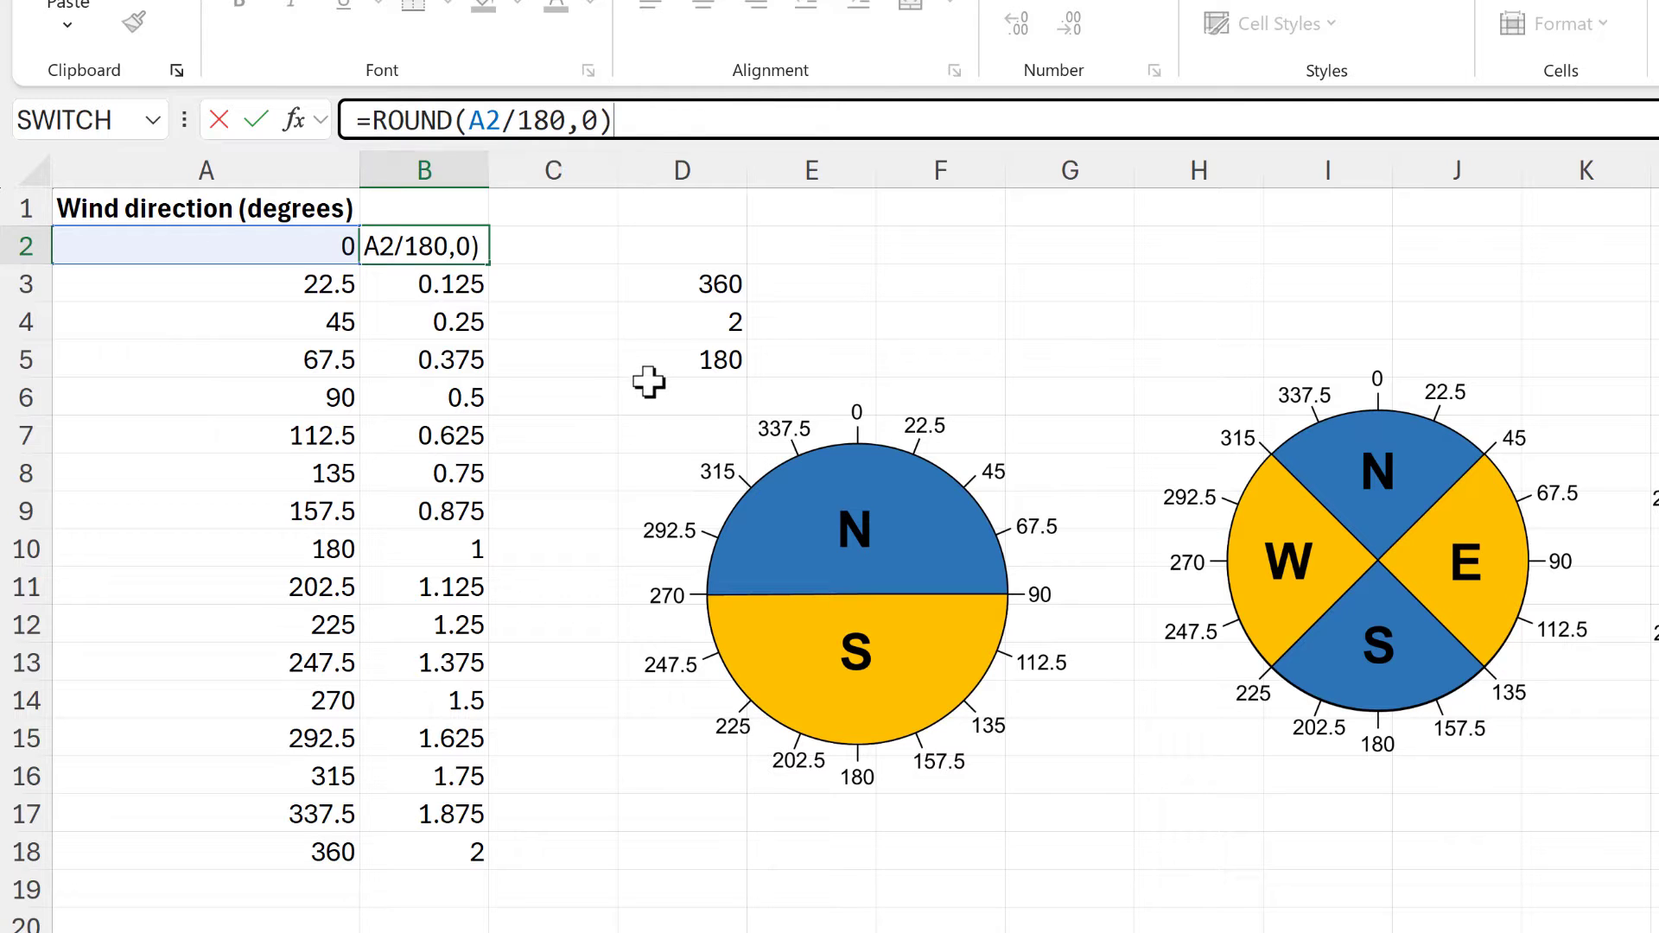
{"action": "key", "text": "Return"}
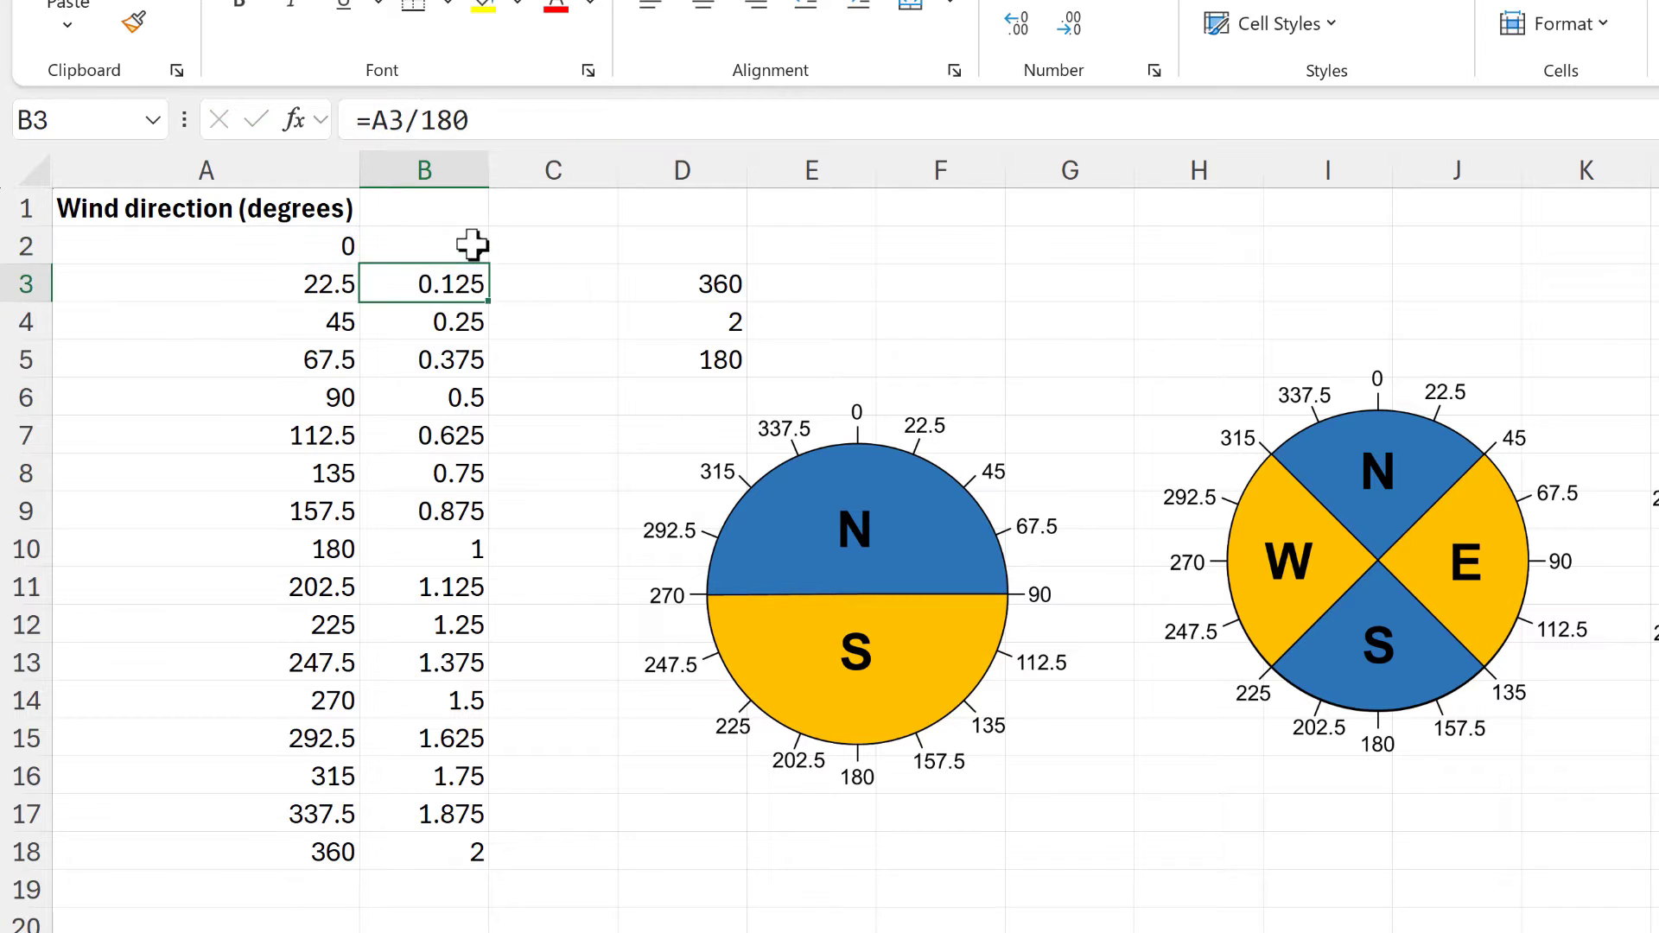
{"action": "left_click", "coordinate": [477, 249]}
{"action": "double_click", "coordinate": [486, 262]}
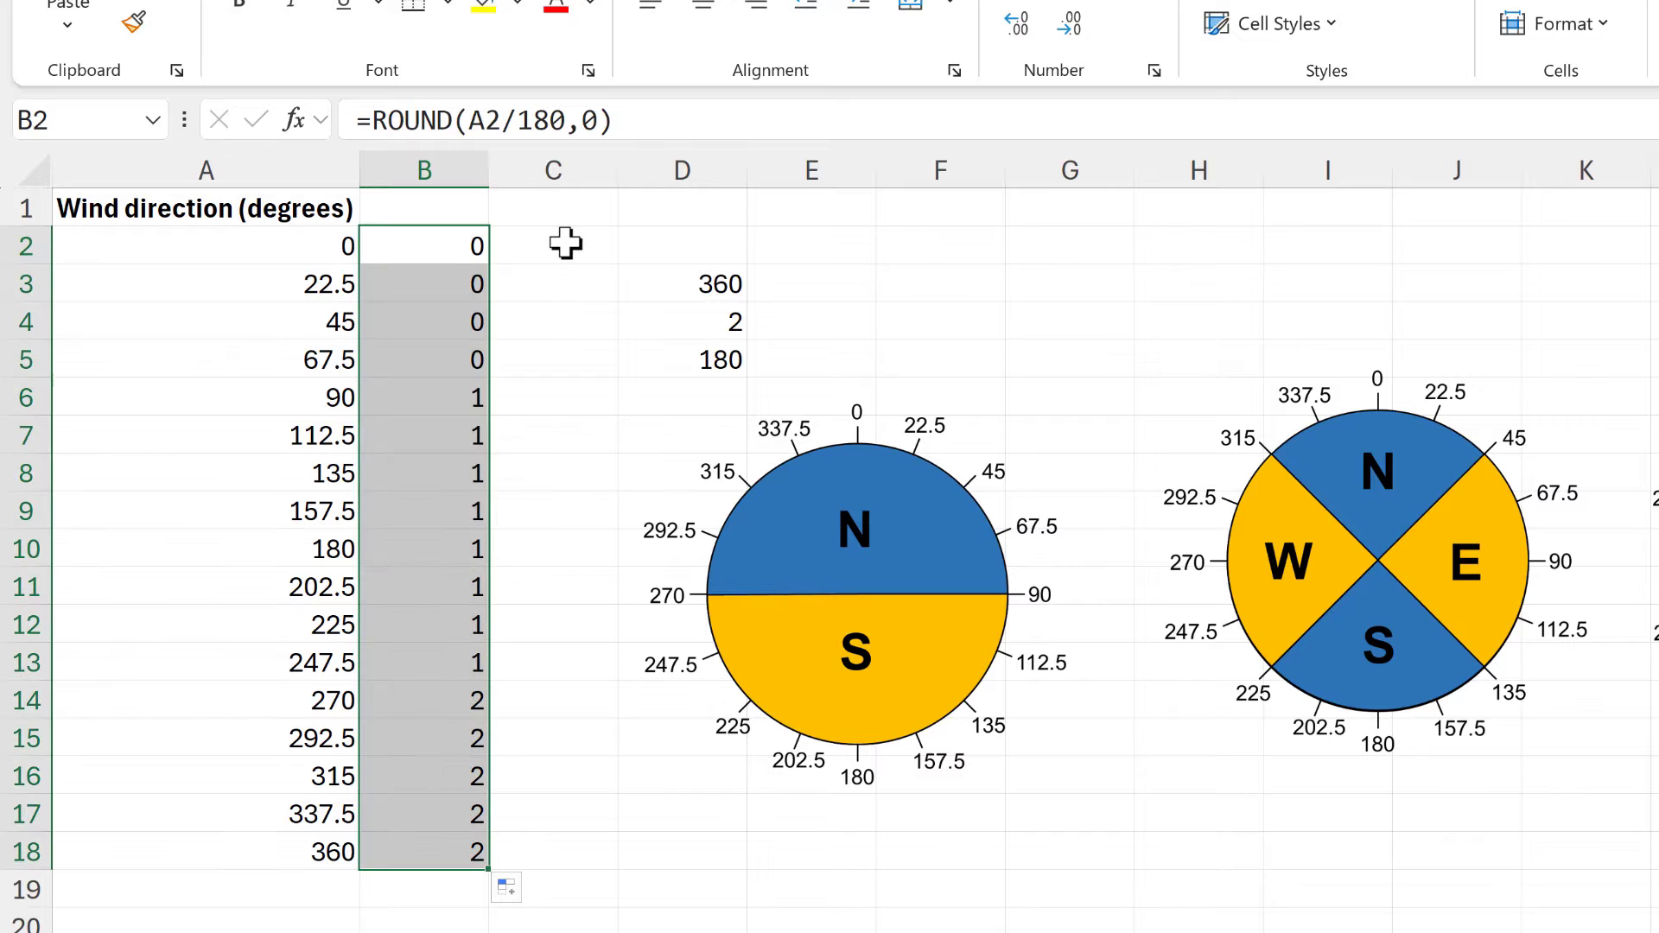
{"action": "left_click", "coordinate": [564, 249]}
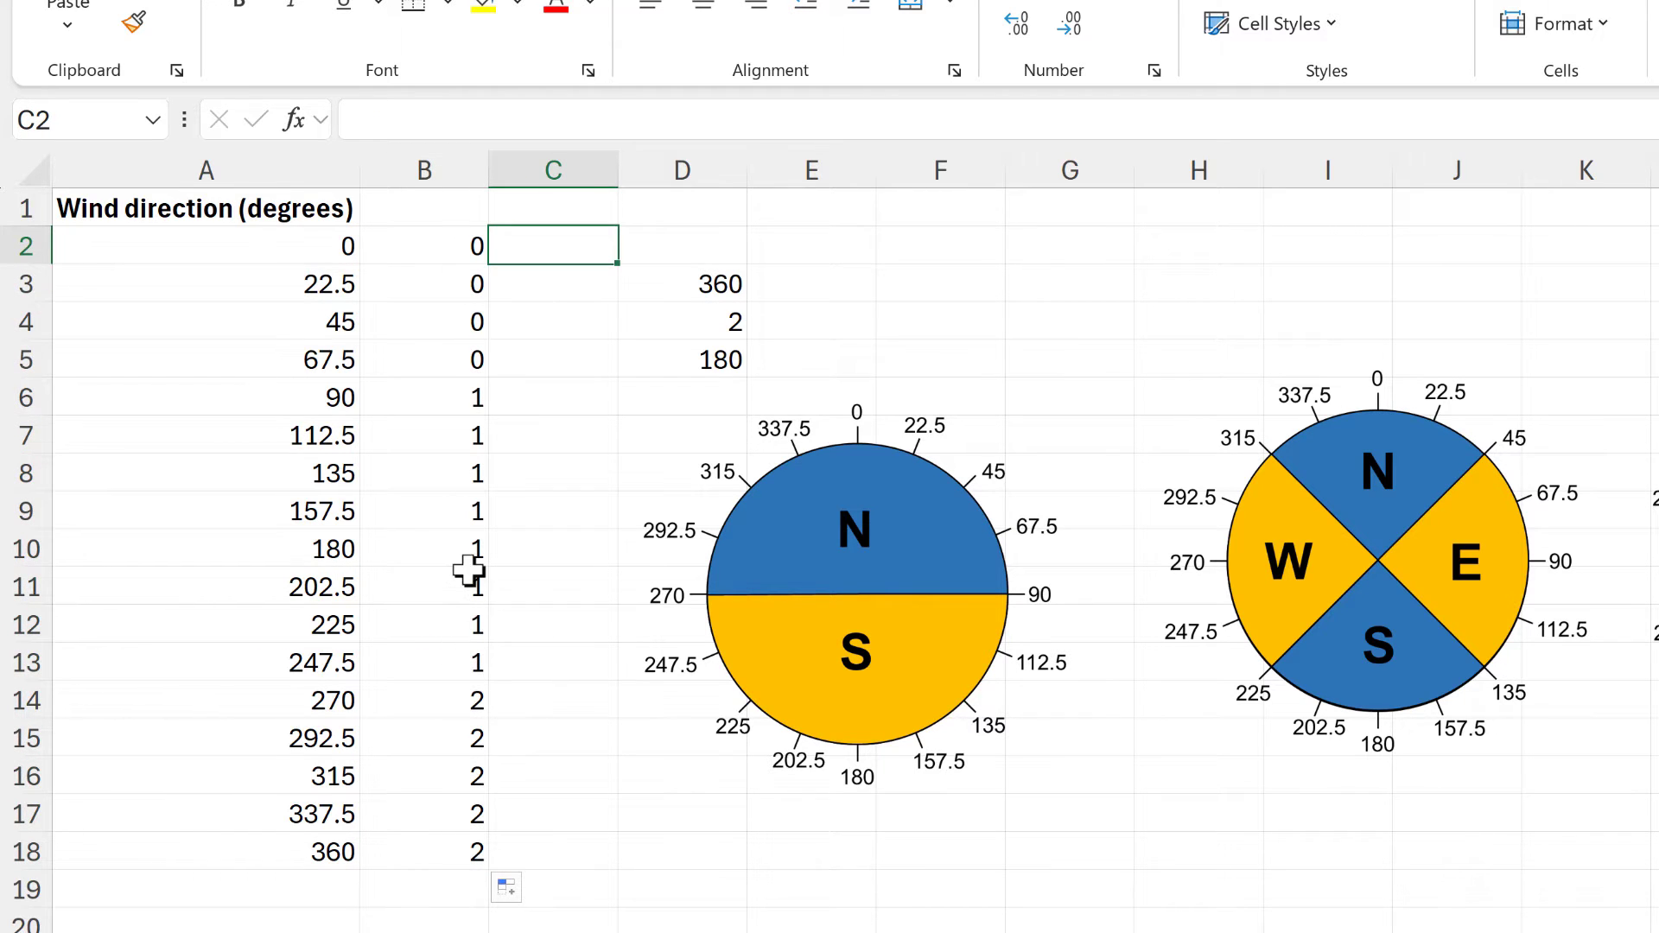
Enter the formula =CHOOSE(1,"apples","pears","oranges") in cell F2.
{"action": "left_click", "coordinate": [918, 246]}
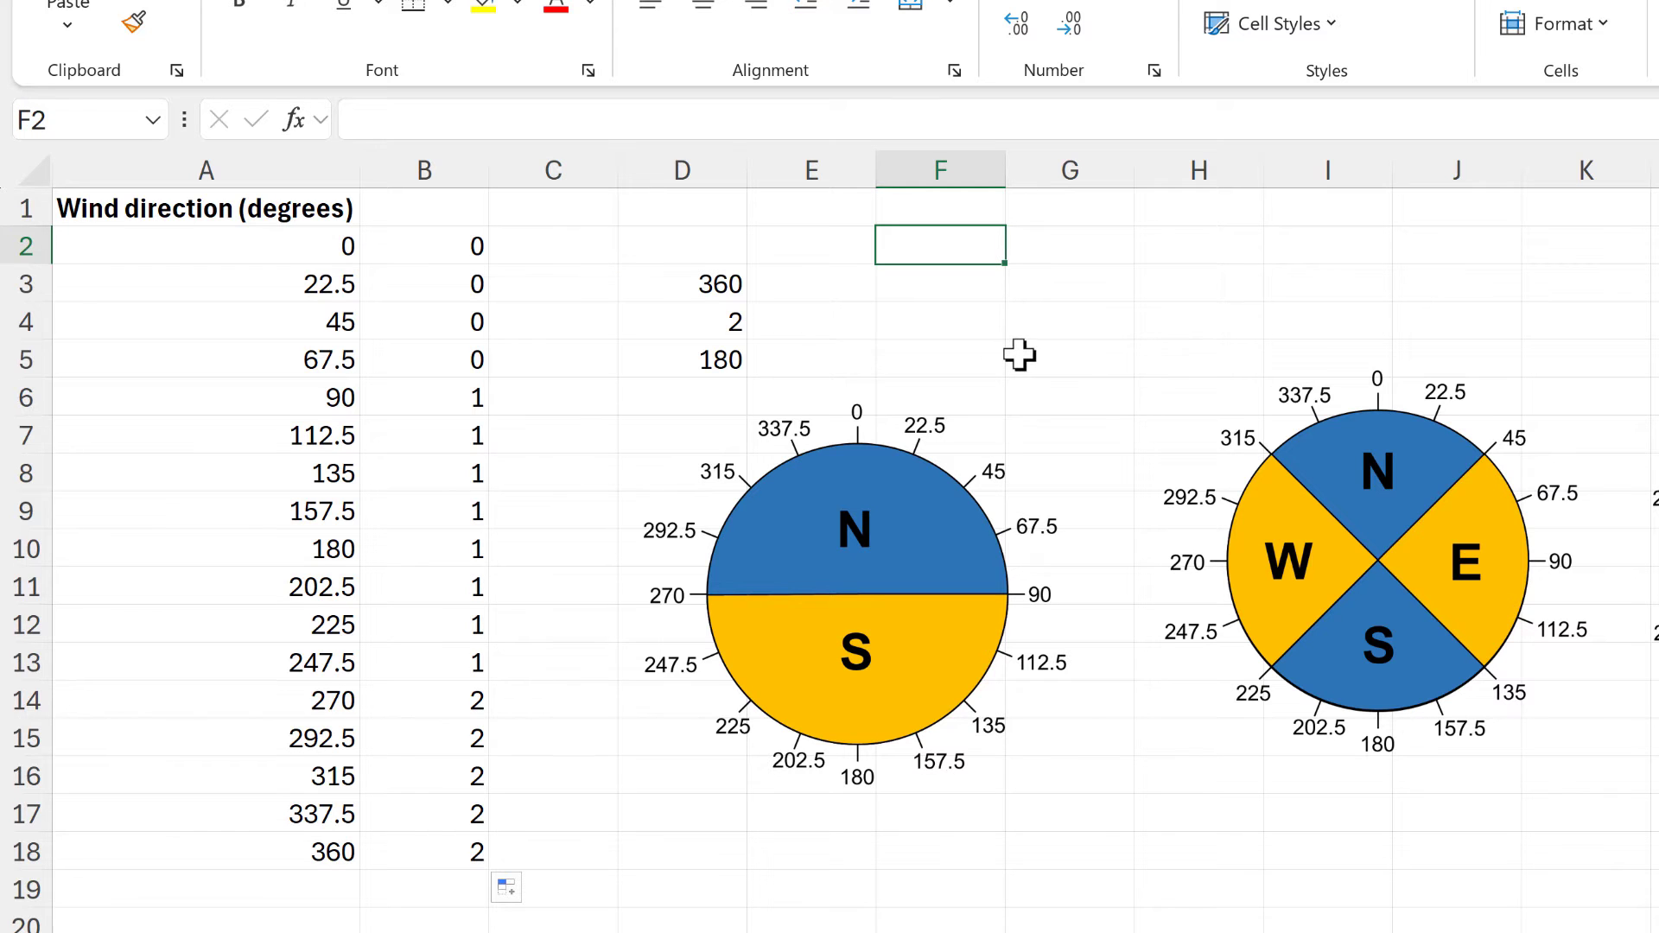
{"action": "type", "text": "=cho"}
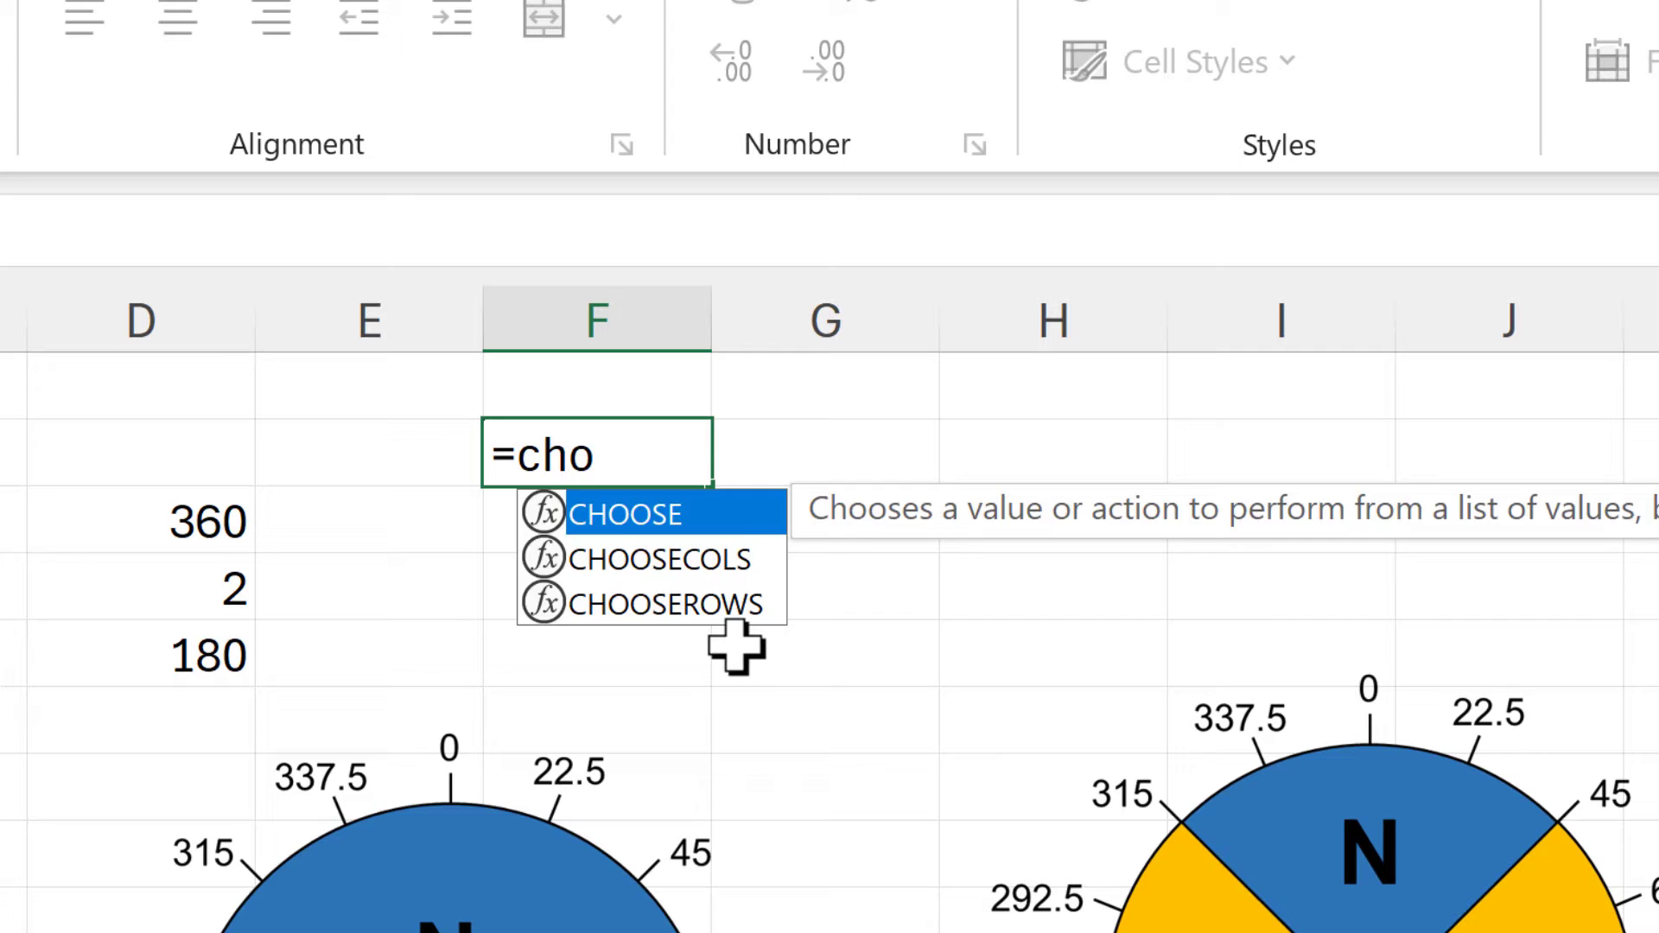
{"action": "key", "text": "Tab"}
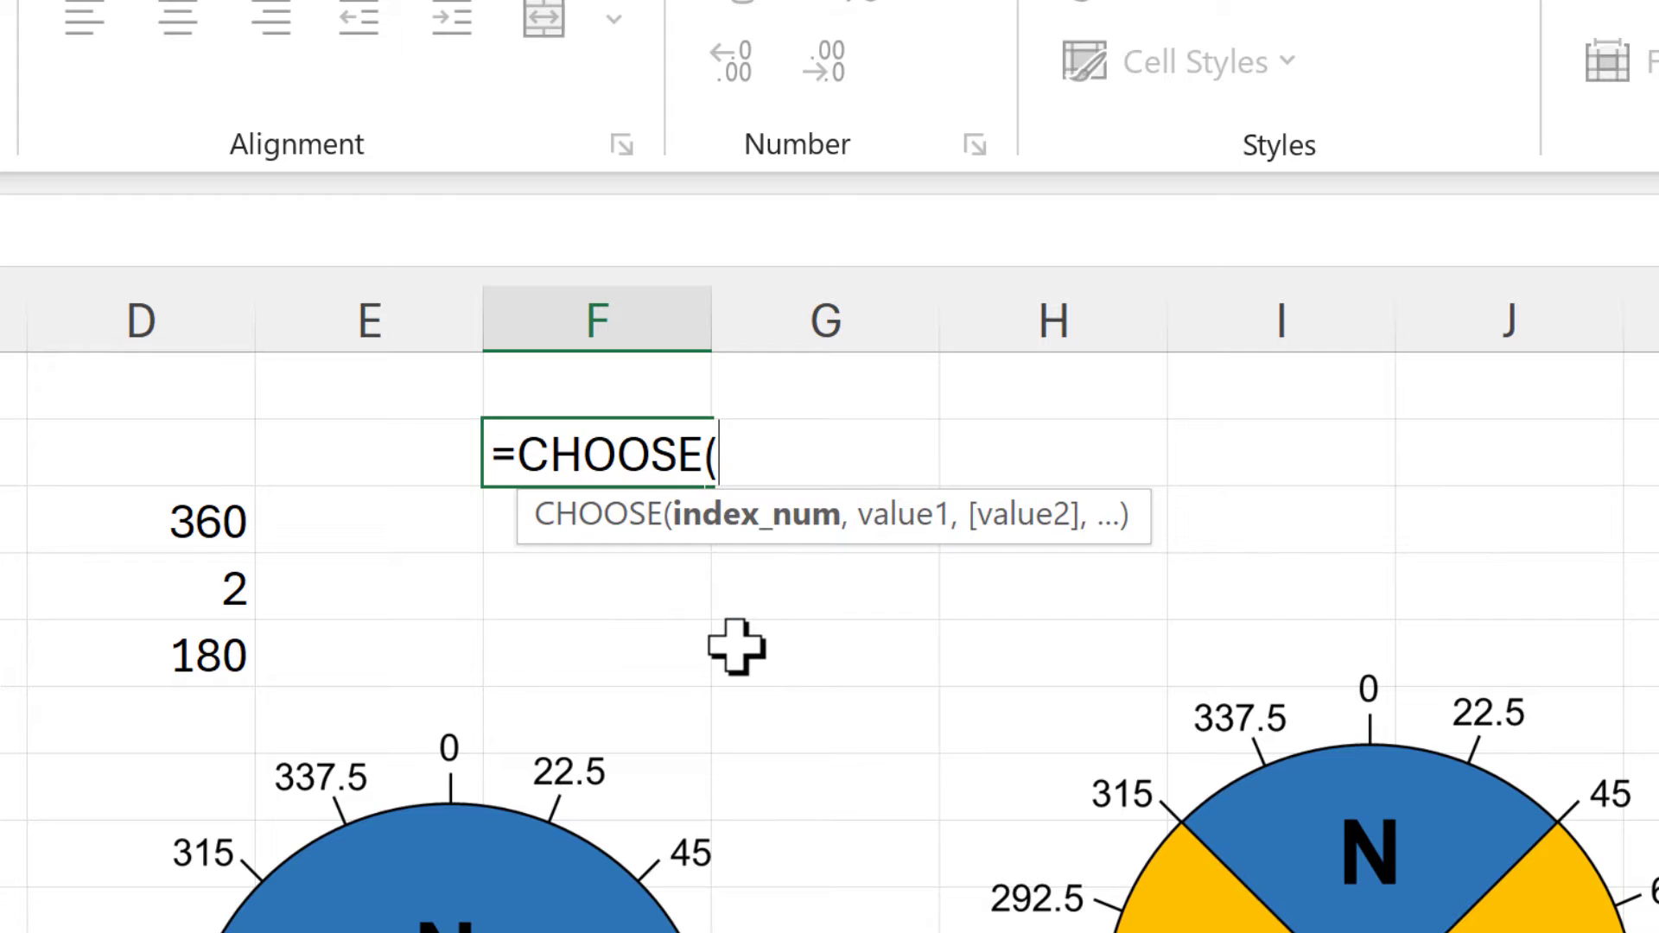
{"action": "type", "text": "1,"}
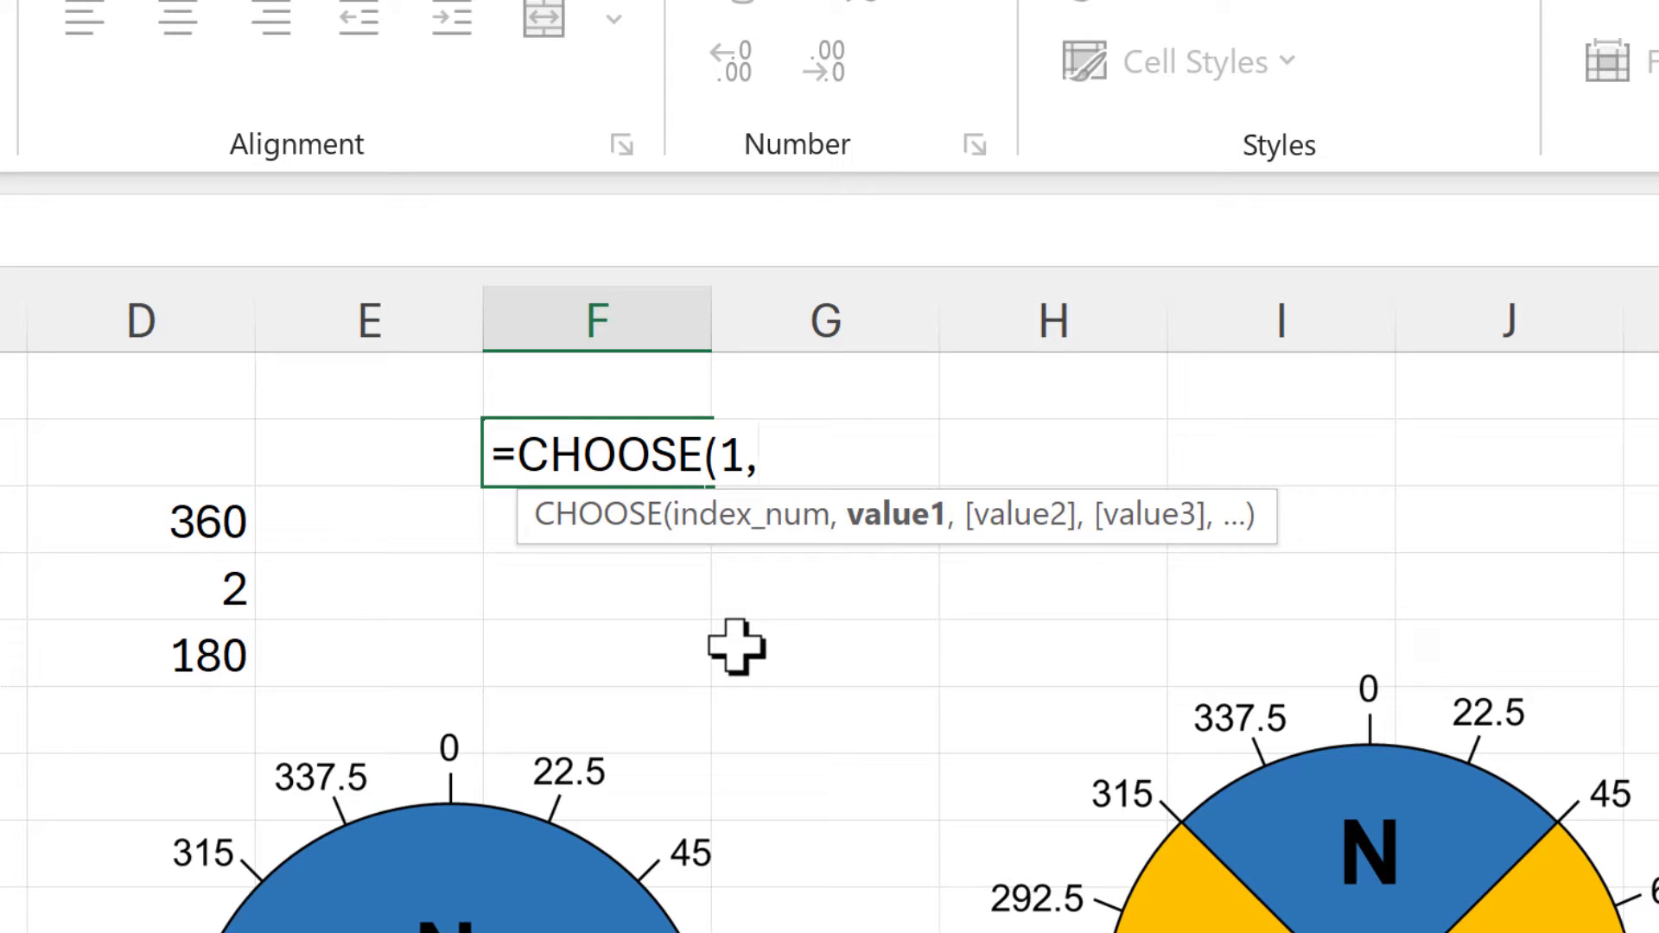
{"action": "type", "text": "\"appl"}
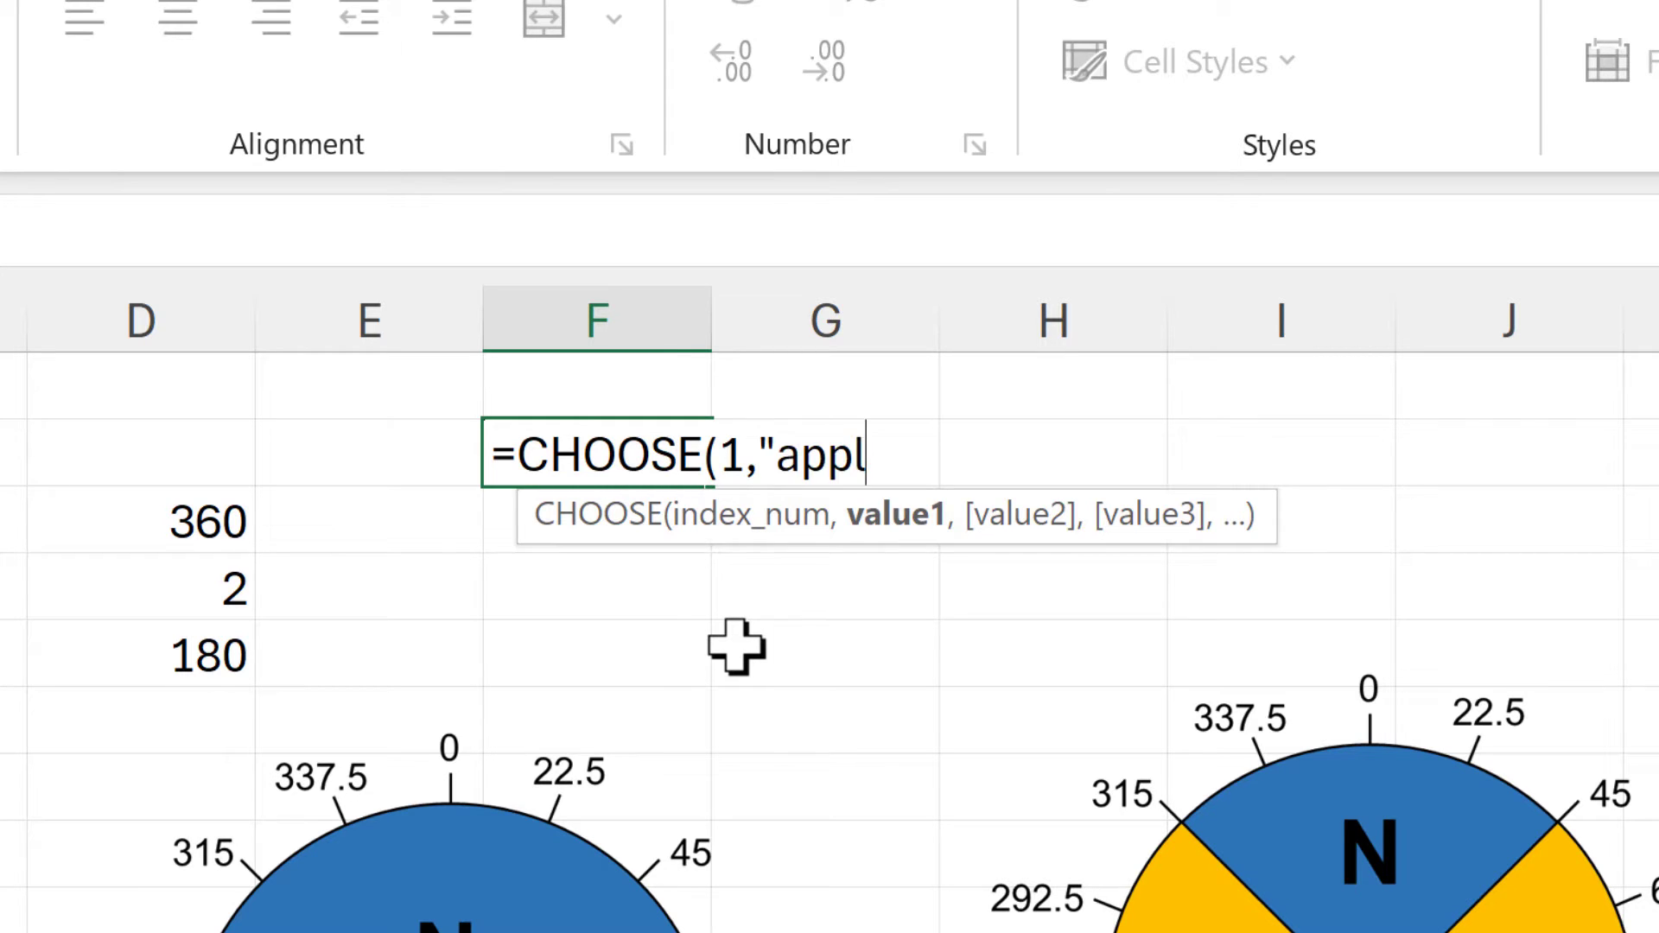
{"action": "type", "text": "es\""}
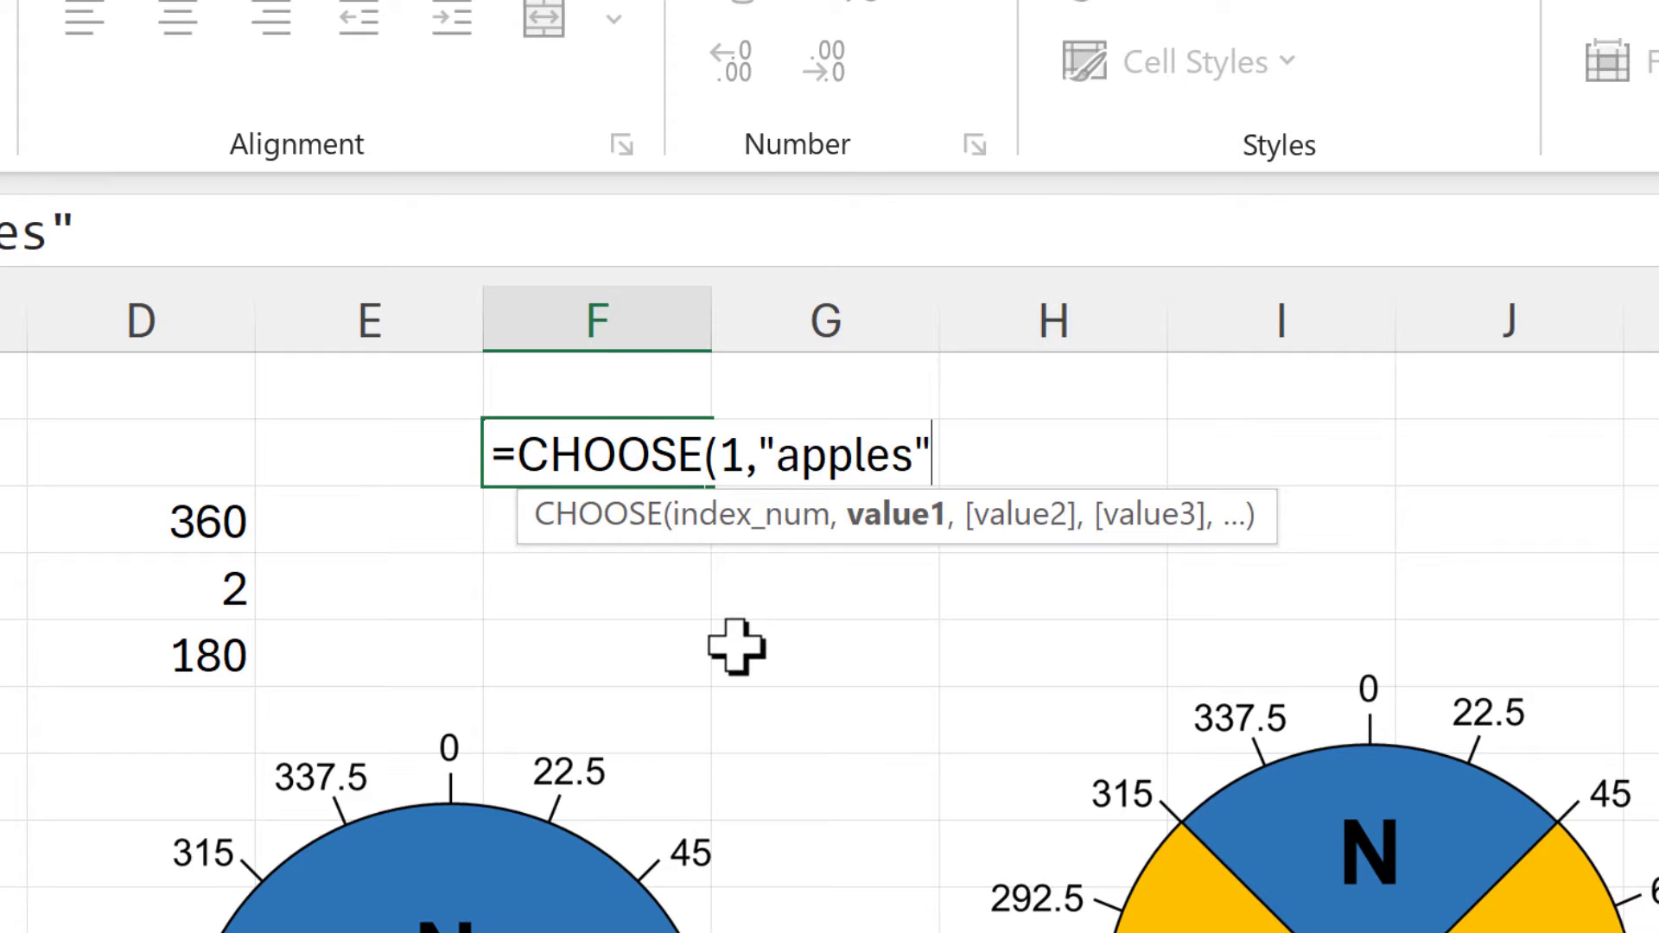
{"action": "type", "text": ","}
{"action": "type", "text": "\"p"}
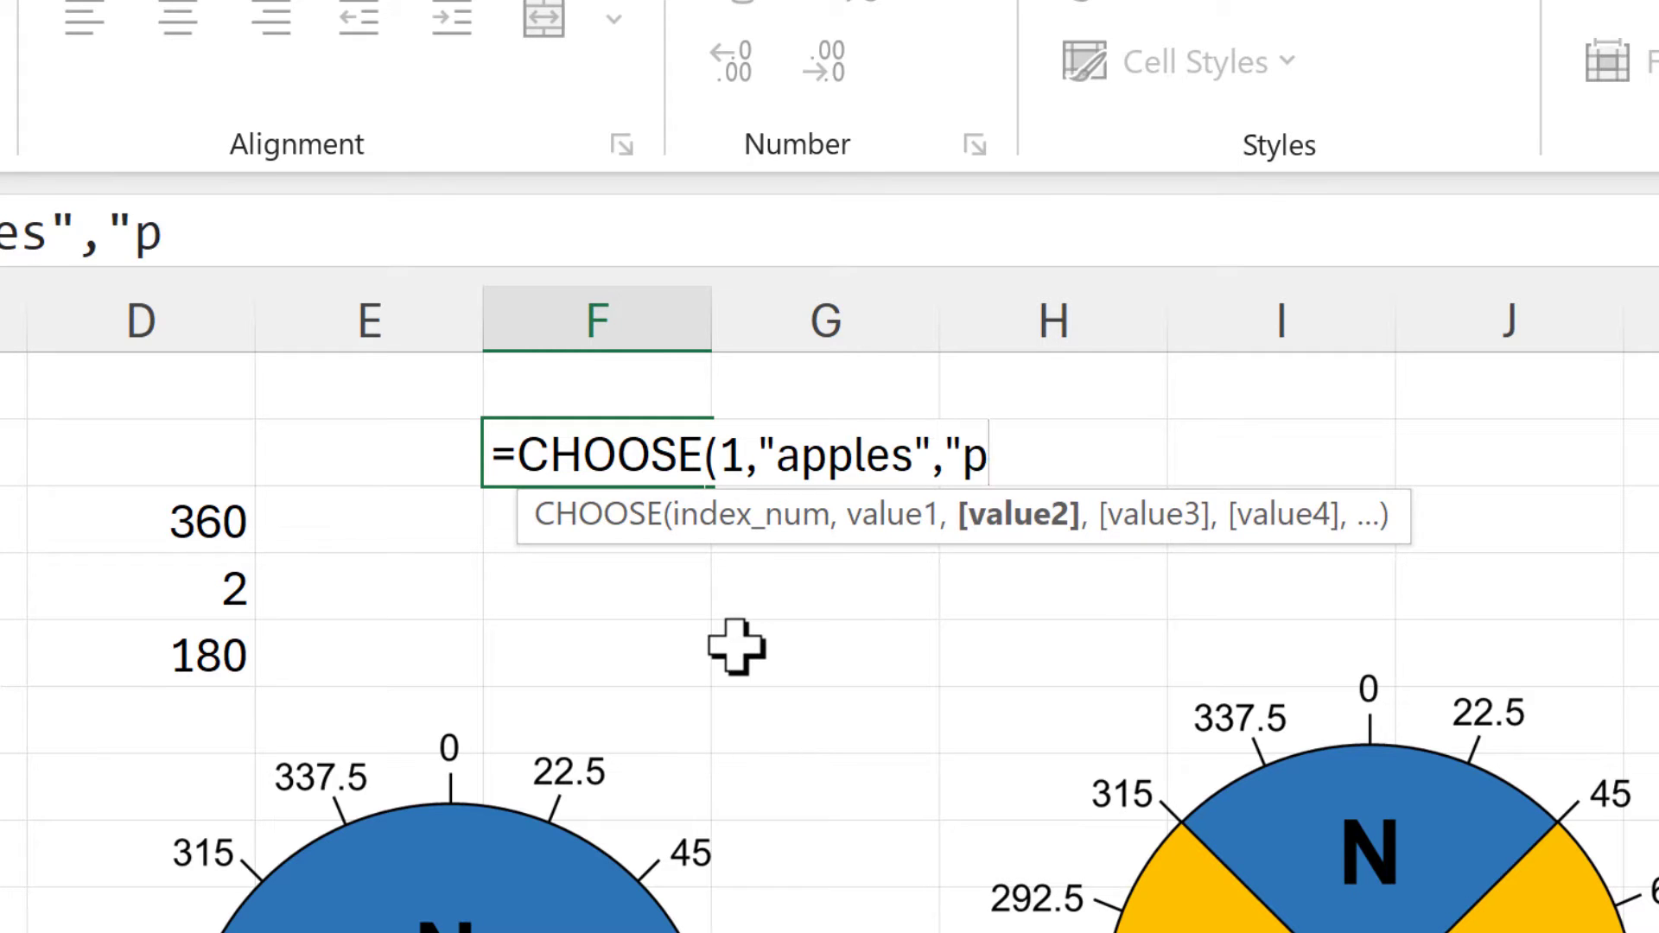
{"action": "type", "text": "ears\","}
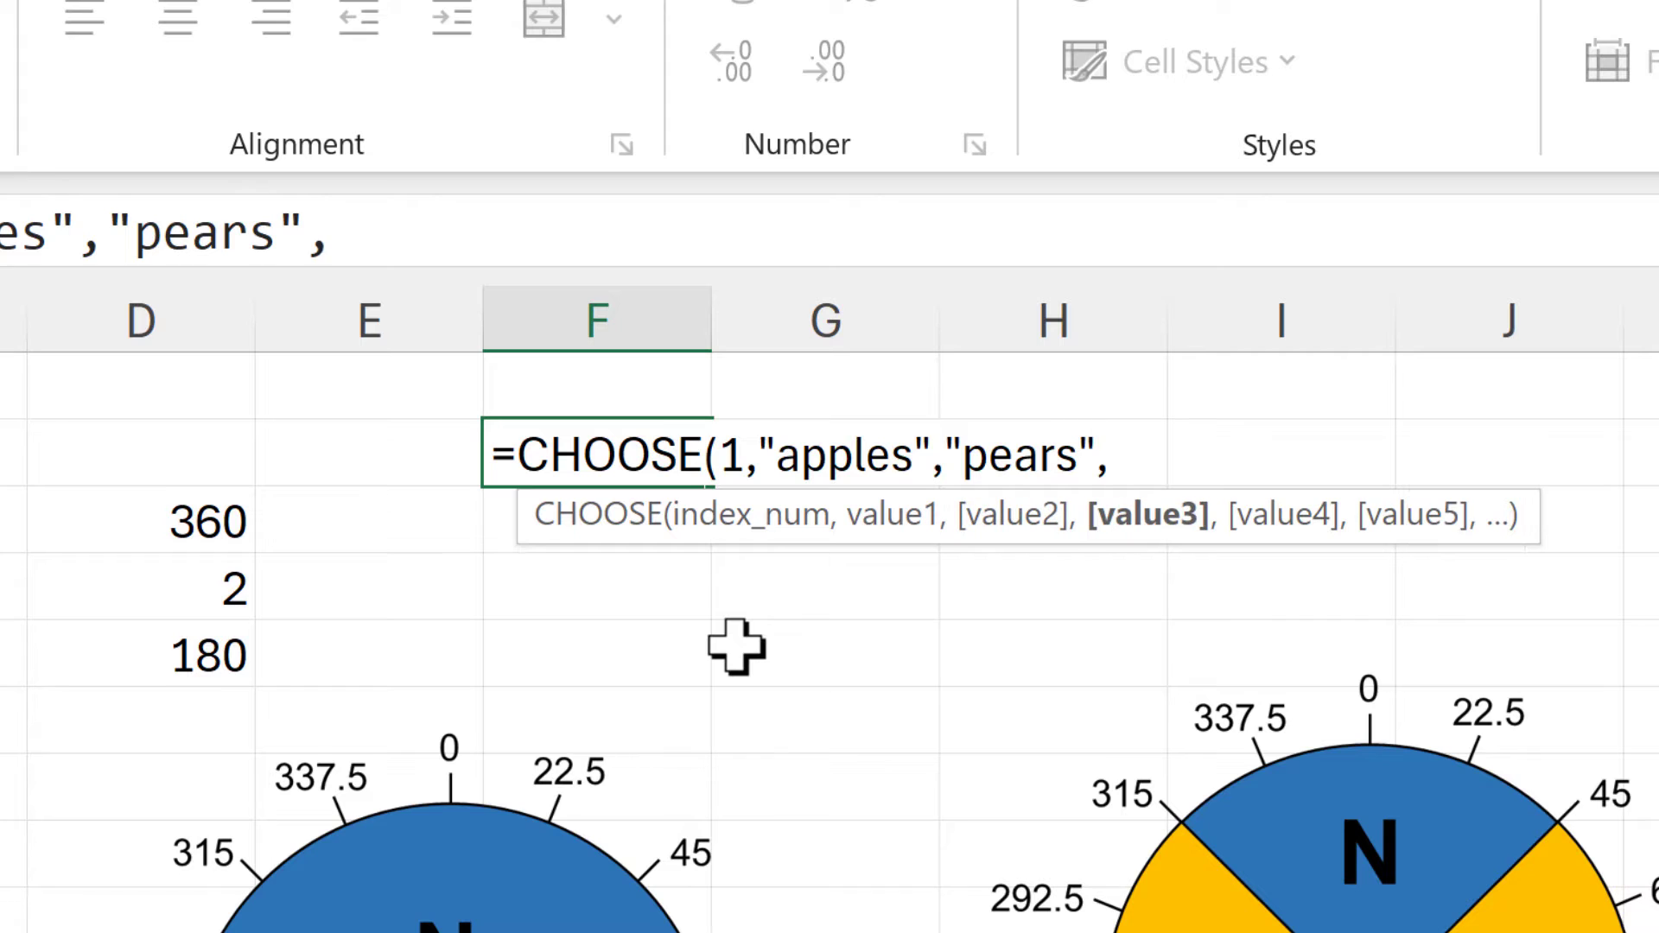
{"action": "type", "text": "\"or"}
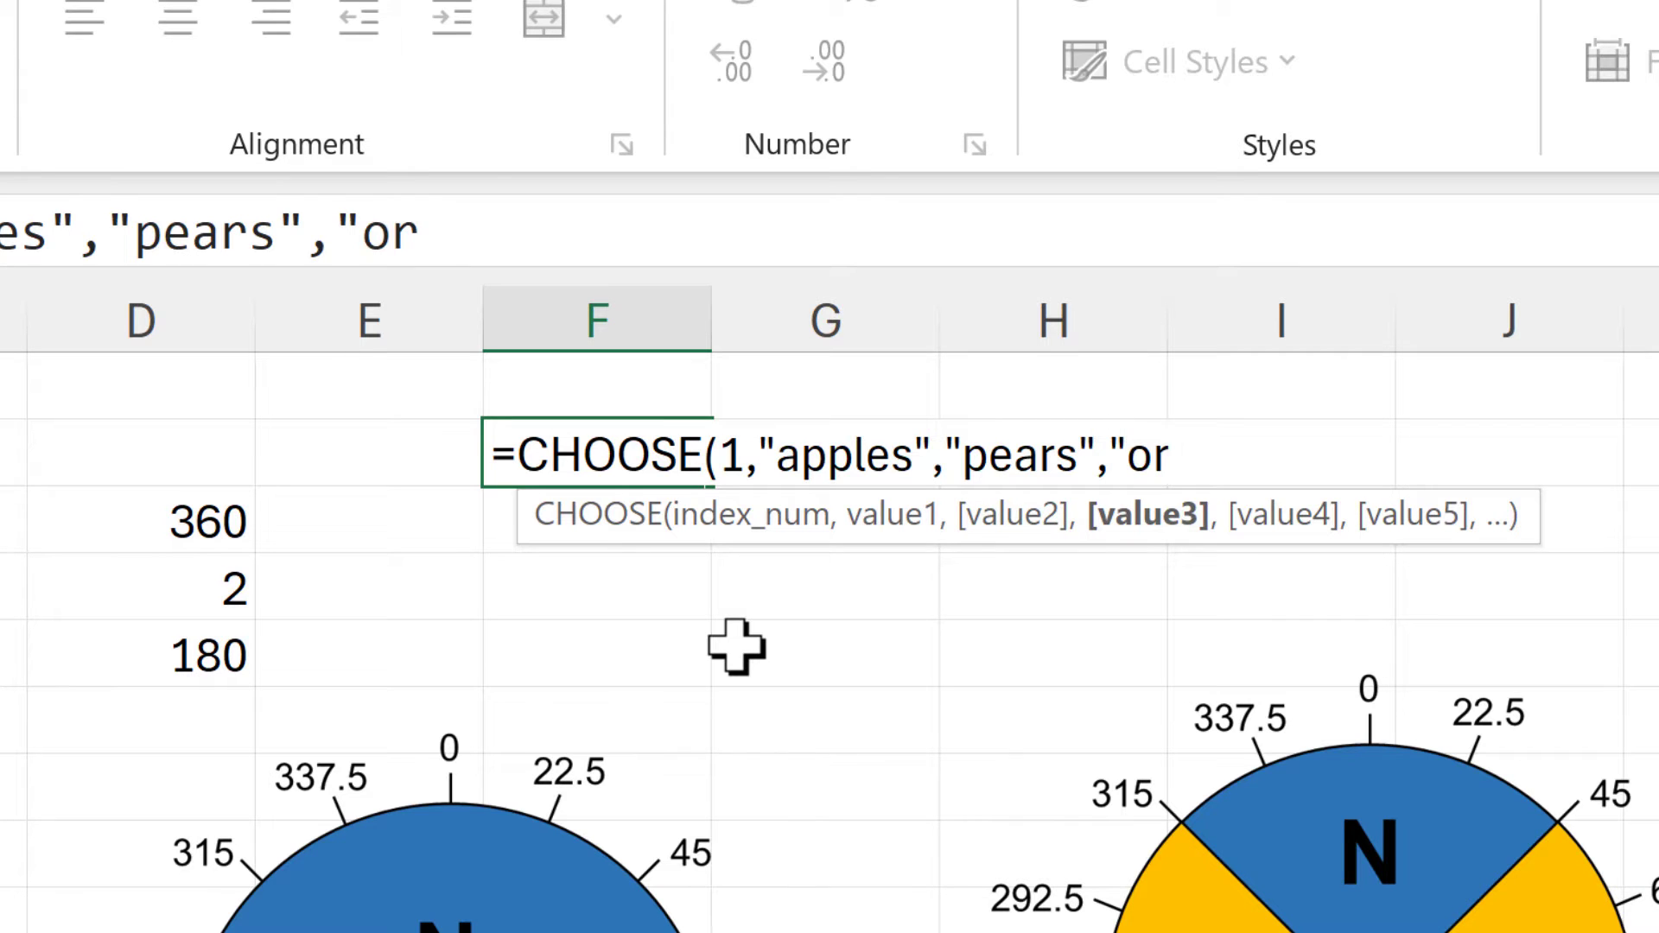
{"action": "type", "text": "anges\""}
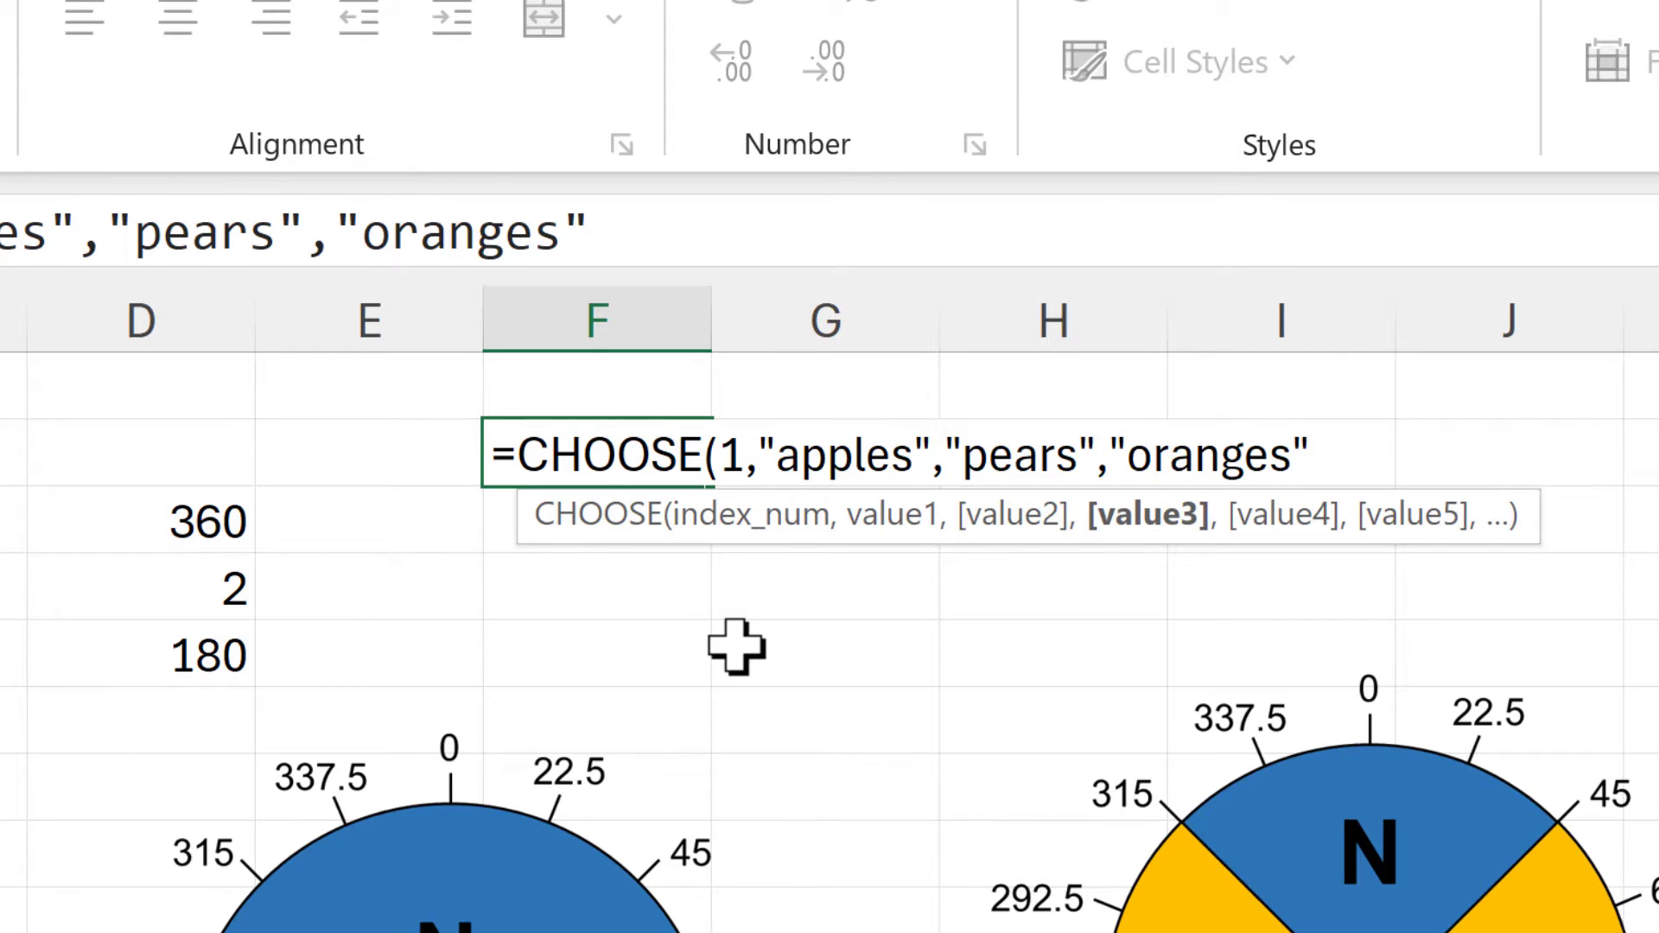
{"action": "type", "text": ")"}
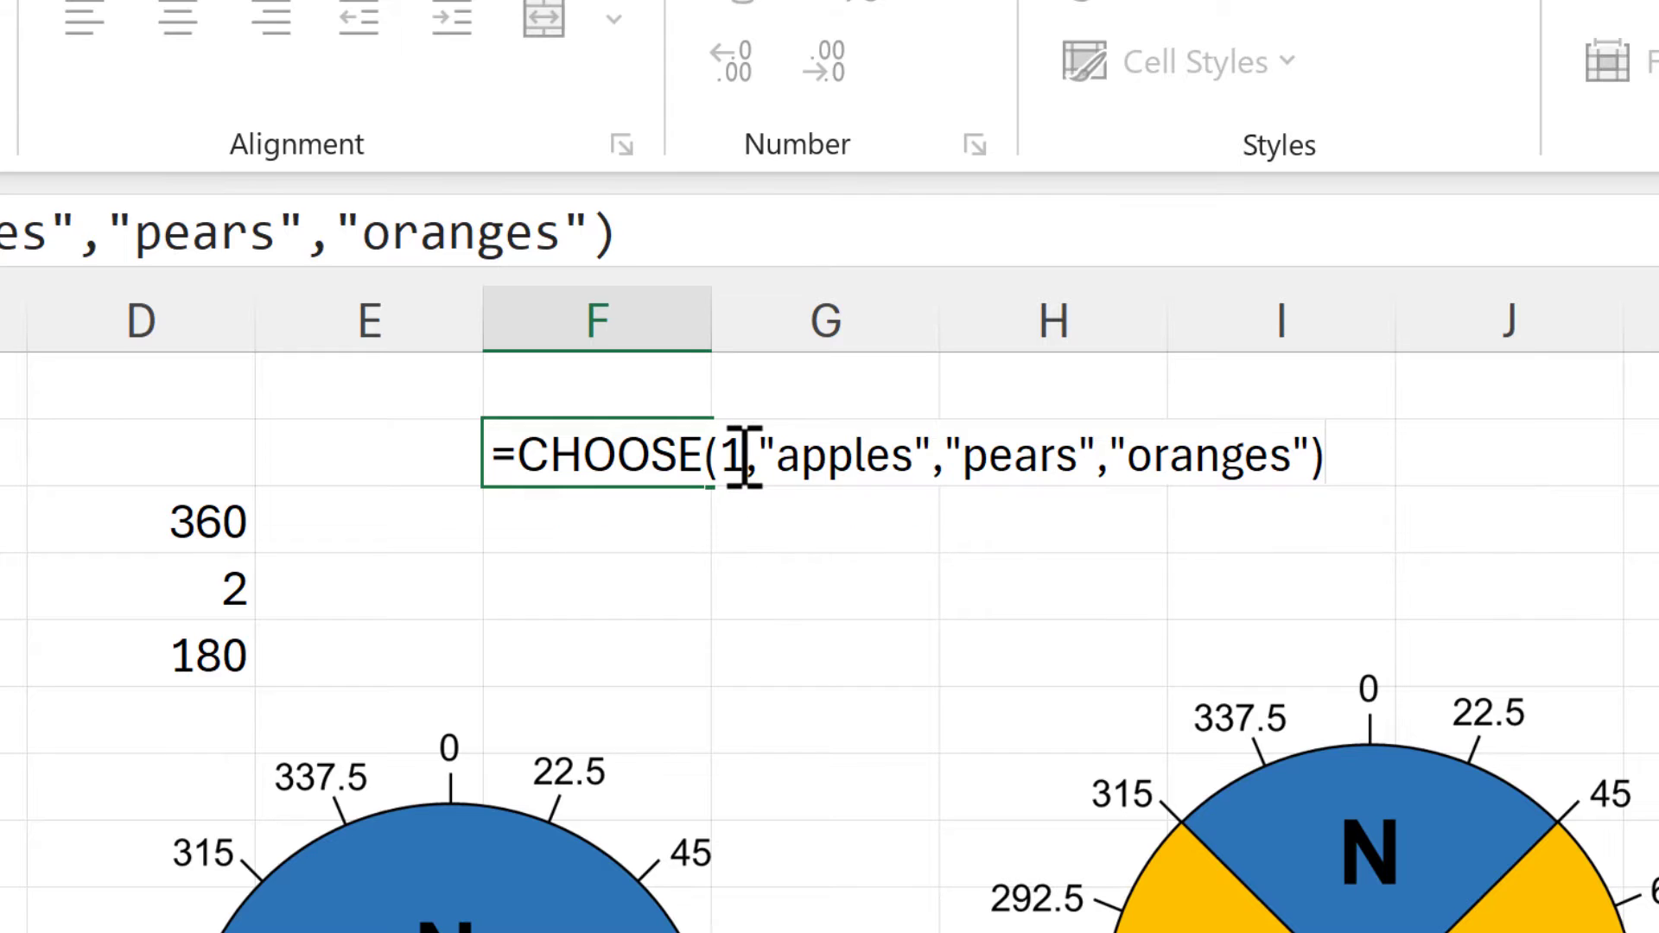
{"action": "left_click", "coordinate": [752, 479]}
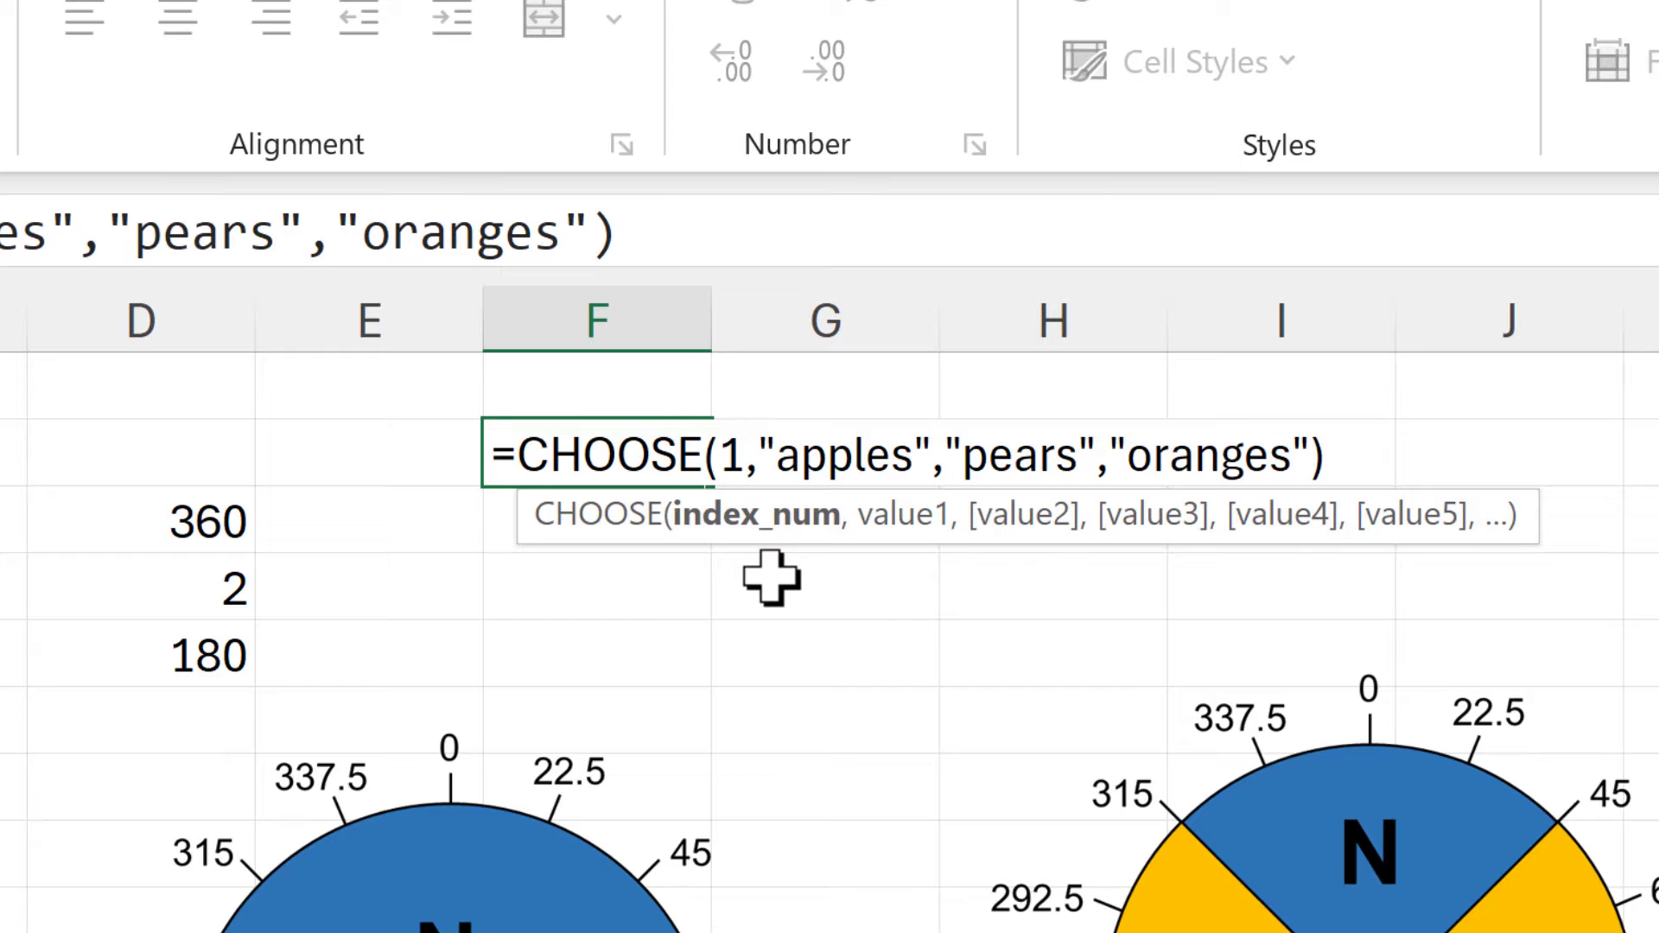
{"action": "key", "text": "Return"}
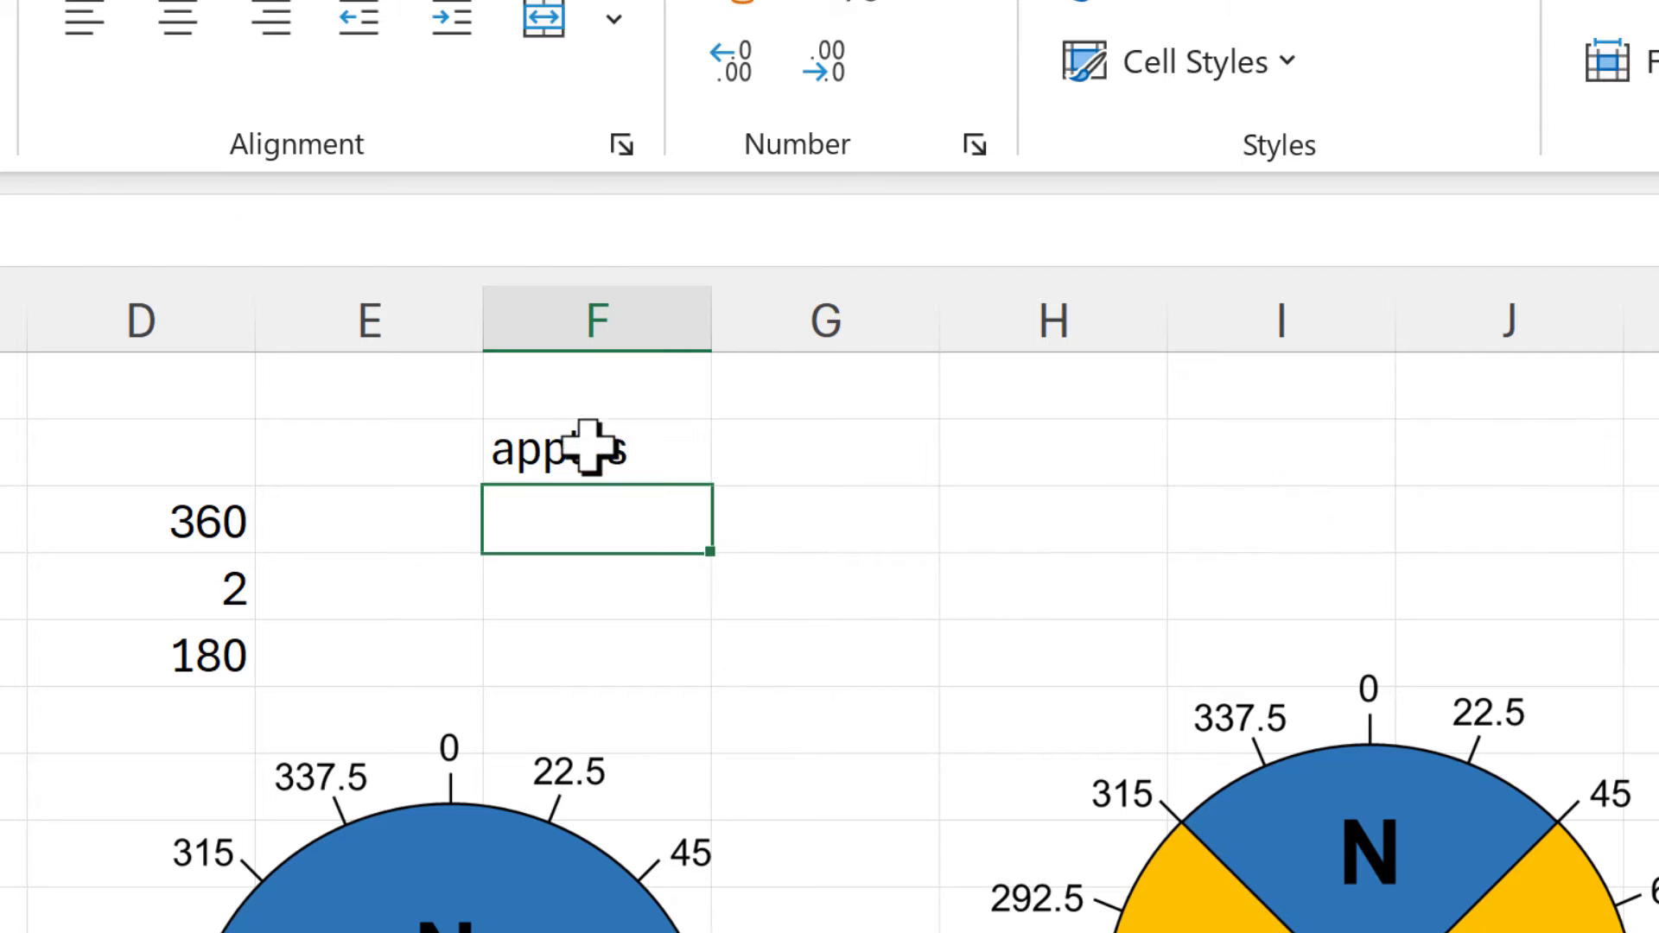
Set the index number of the CHOOSE formula in F2 to 2.
{"action": "left_click", "coordinate": [611, 454]}
{"action": "key", "text": "F2"}
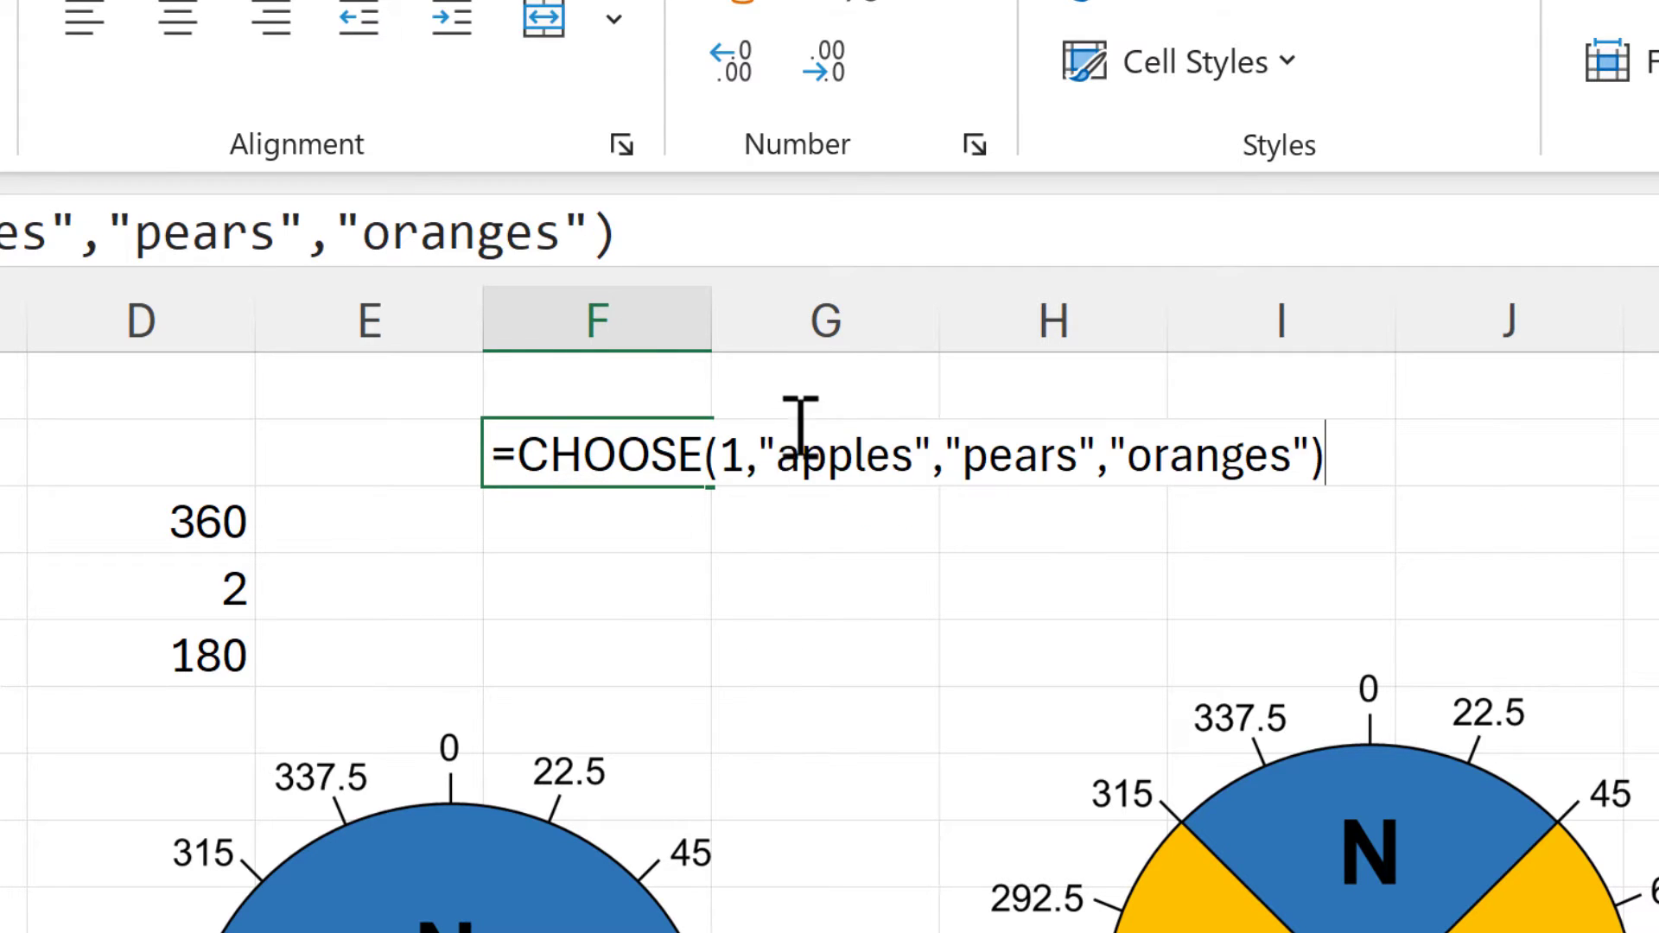
{"action": "left_click", "coordinate": [743, 453]}
{"action": "key", "text": "BackSpace"}
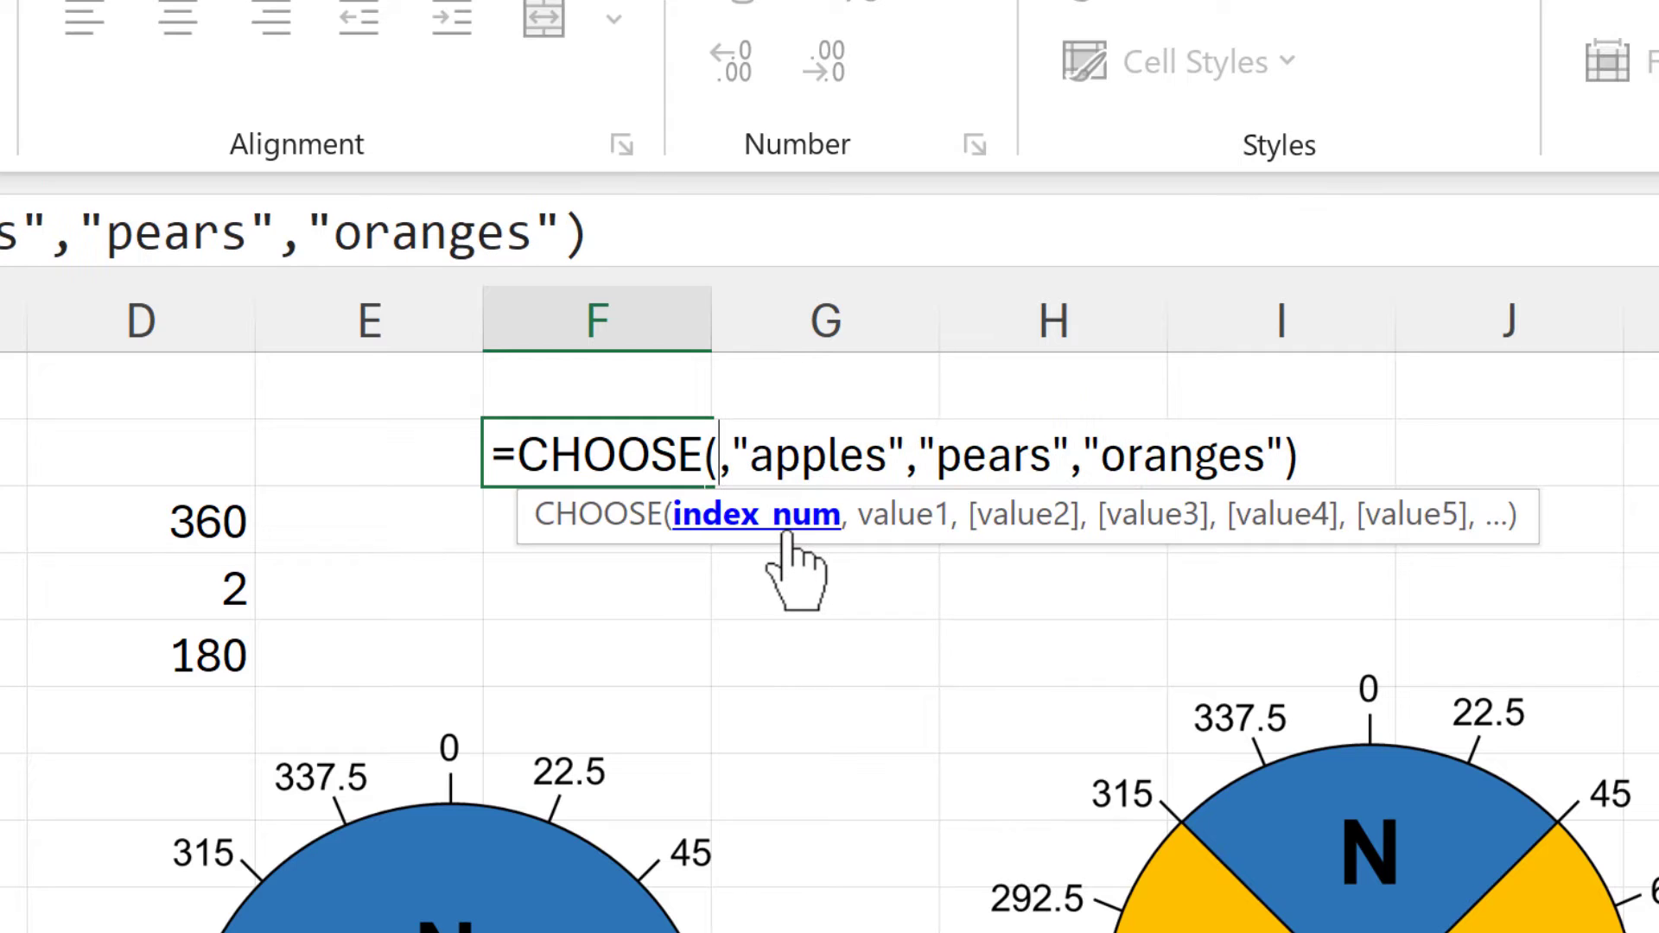
{"action": "type", "text": "2"}
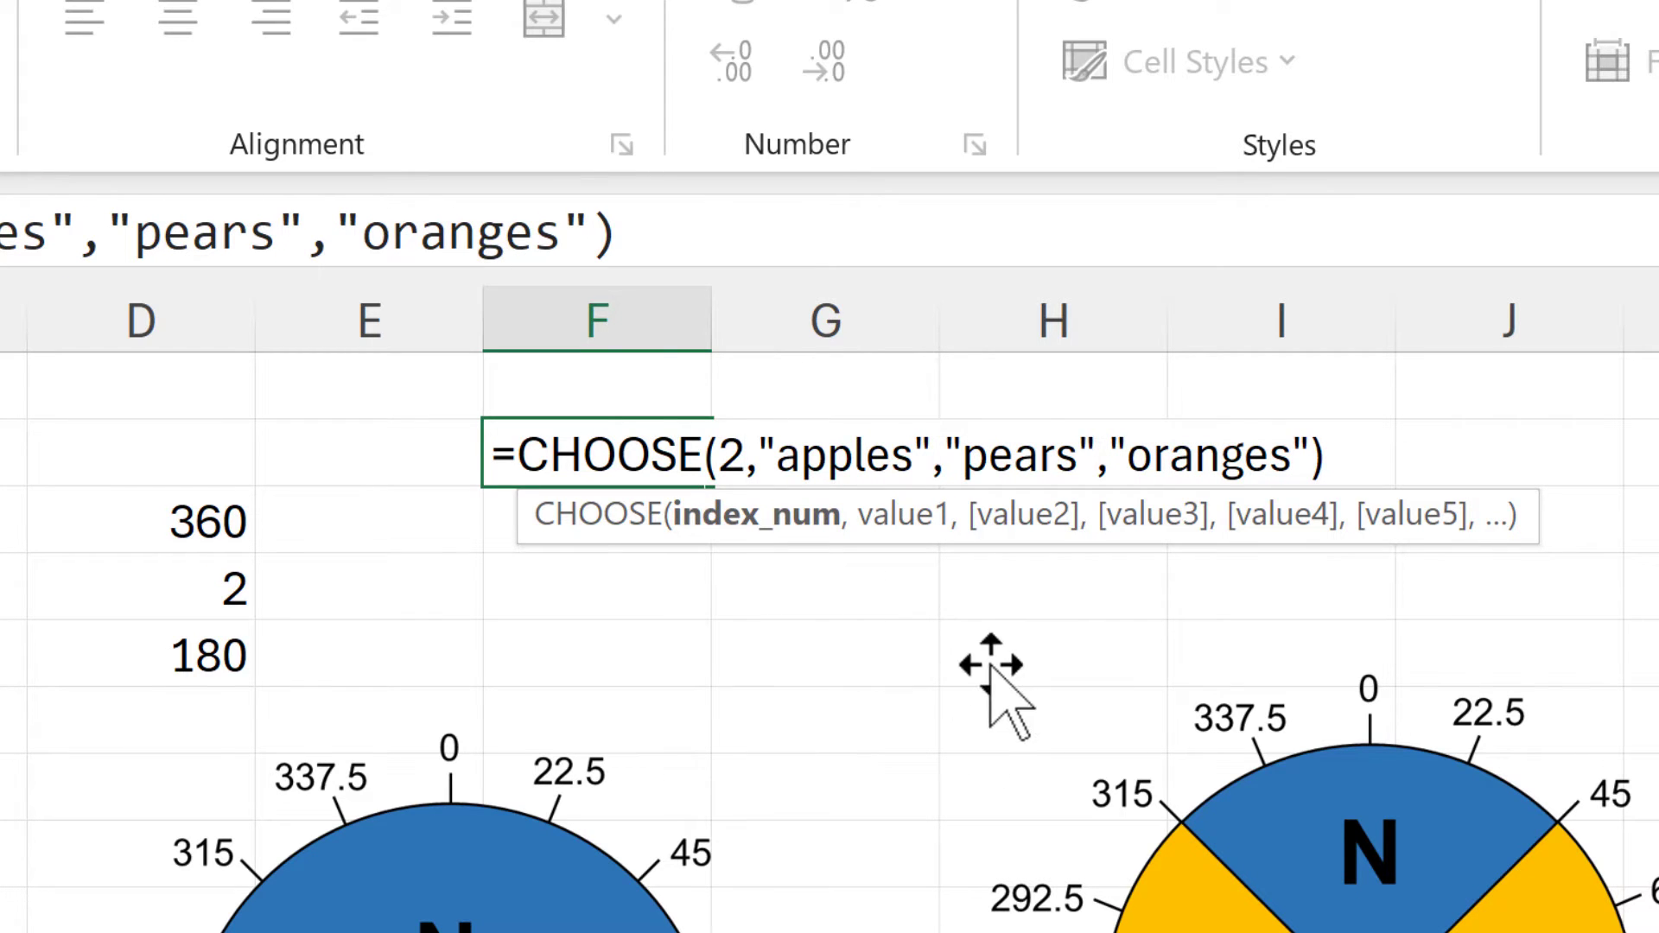
{"action": "key", "text": "Return"}
Set the index number of the CHOOSE formula in F2 to 3.
{"action": "left_click", "coordinate": [625, 466]}
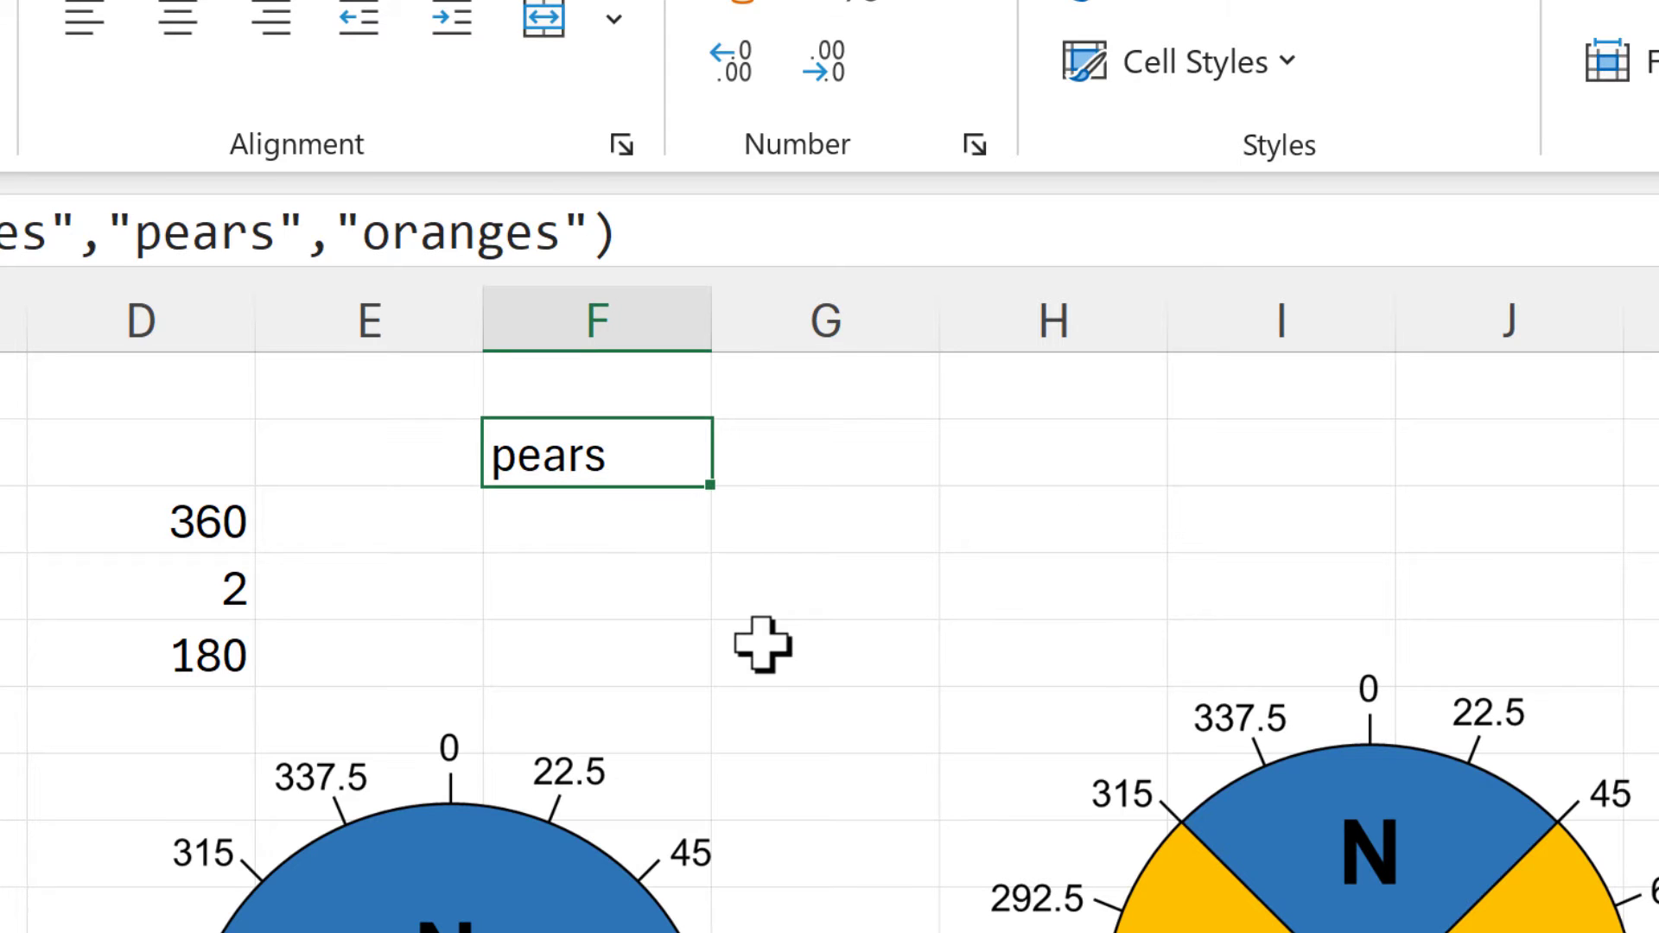
{"action": "key", "text": "F2"}
{"action": "left_click", "coordinate": [744, 458]}
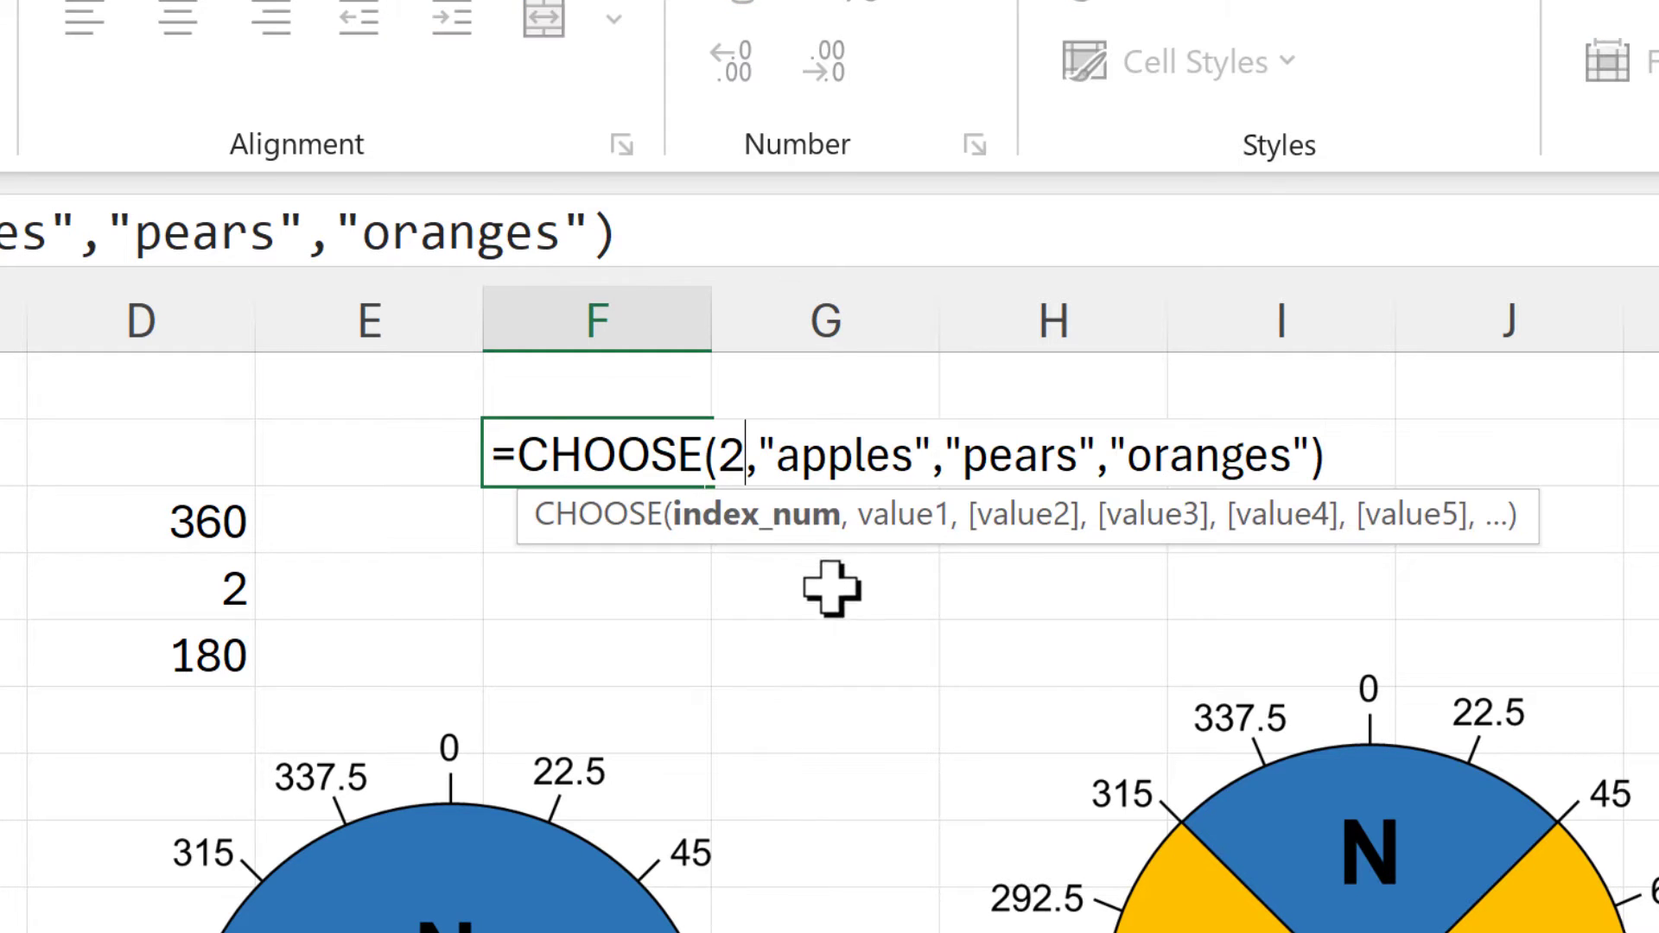
{"action": "key", "text": "BackSpace"}
{"action": "type", "text": "3"}
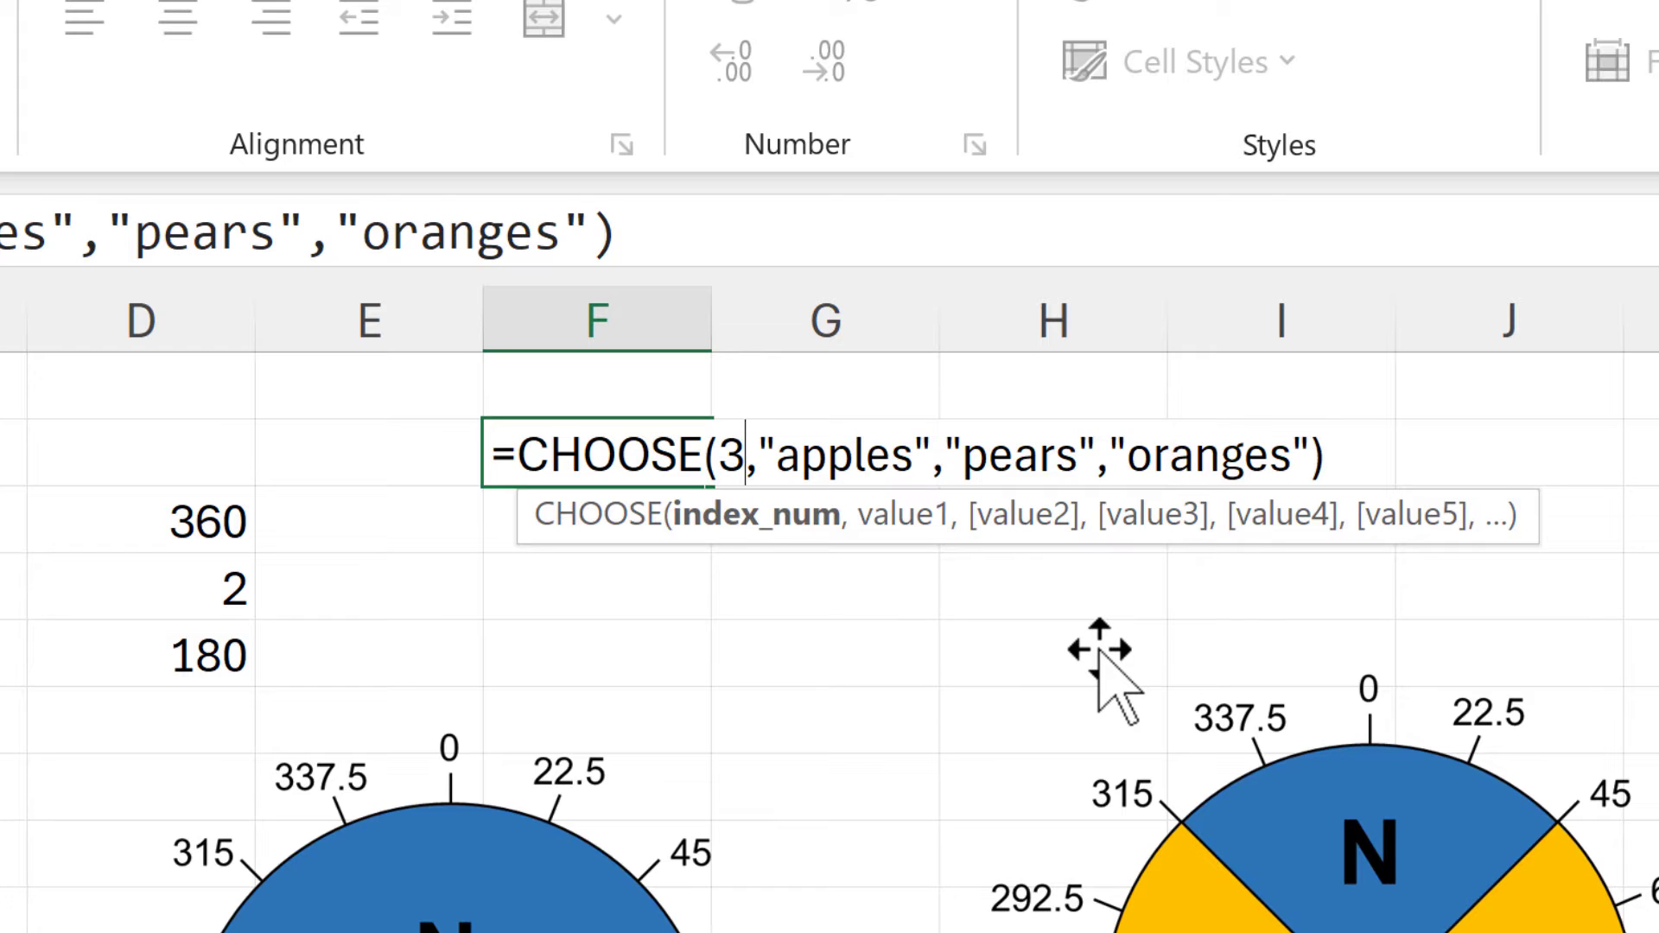
{"action": "key", "text": "Return"}
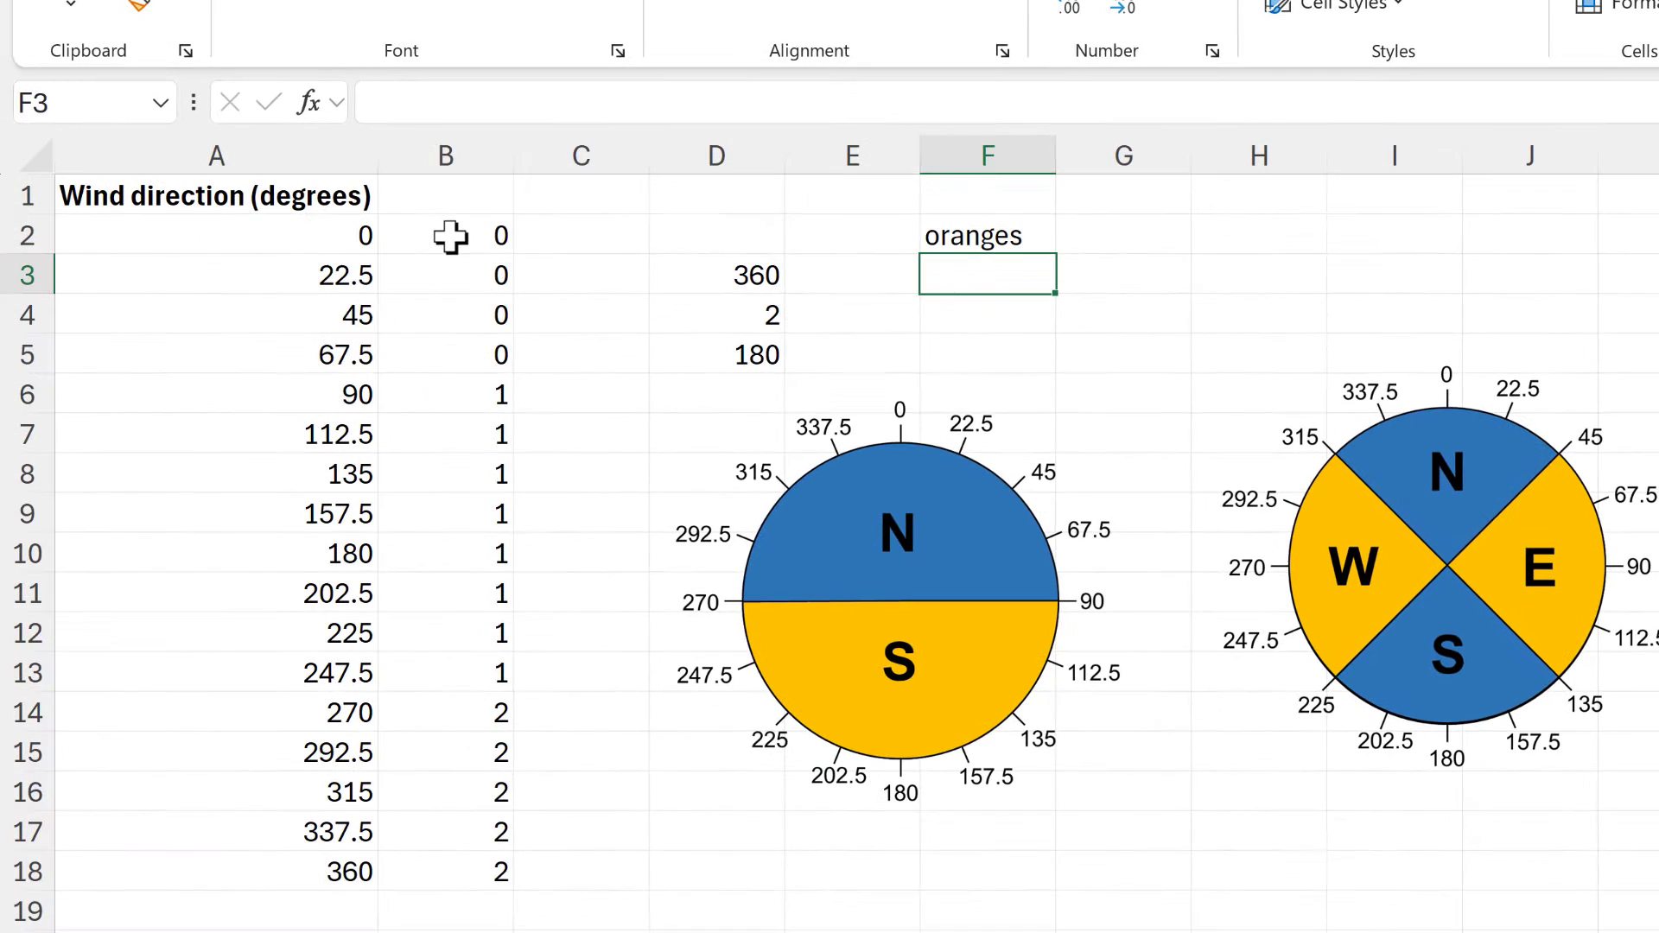
Change the formula in B2 to =ROUND(A2/180,0)+1 and fill it down to B18.
{"action": "left_click", "coordinate": [451, 237]}
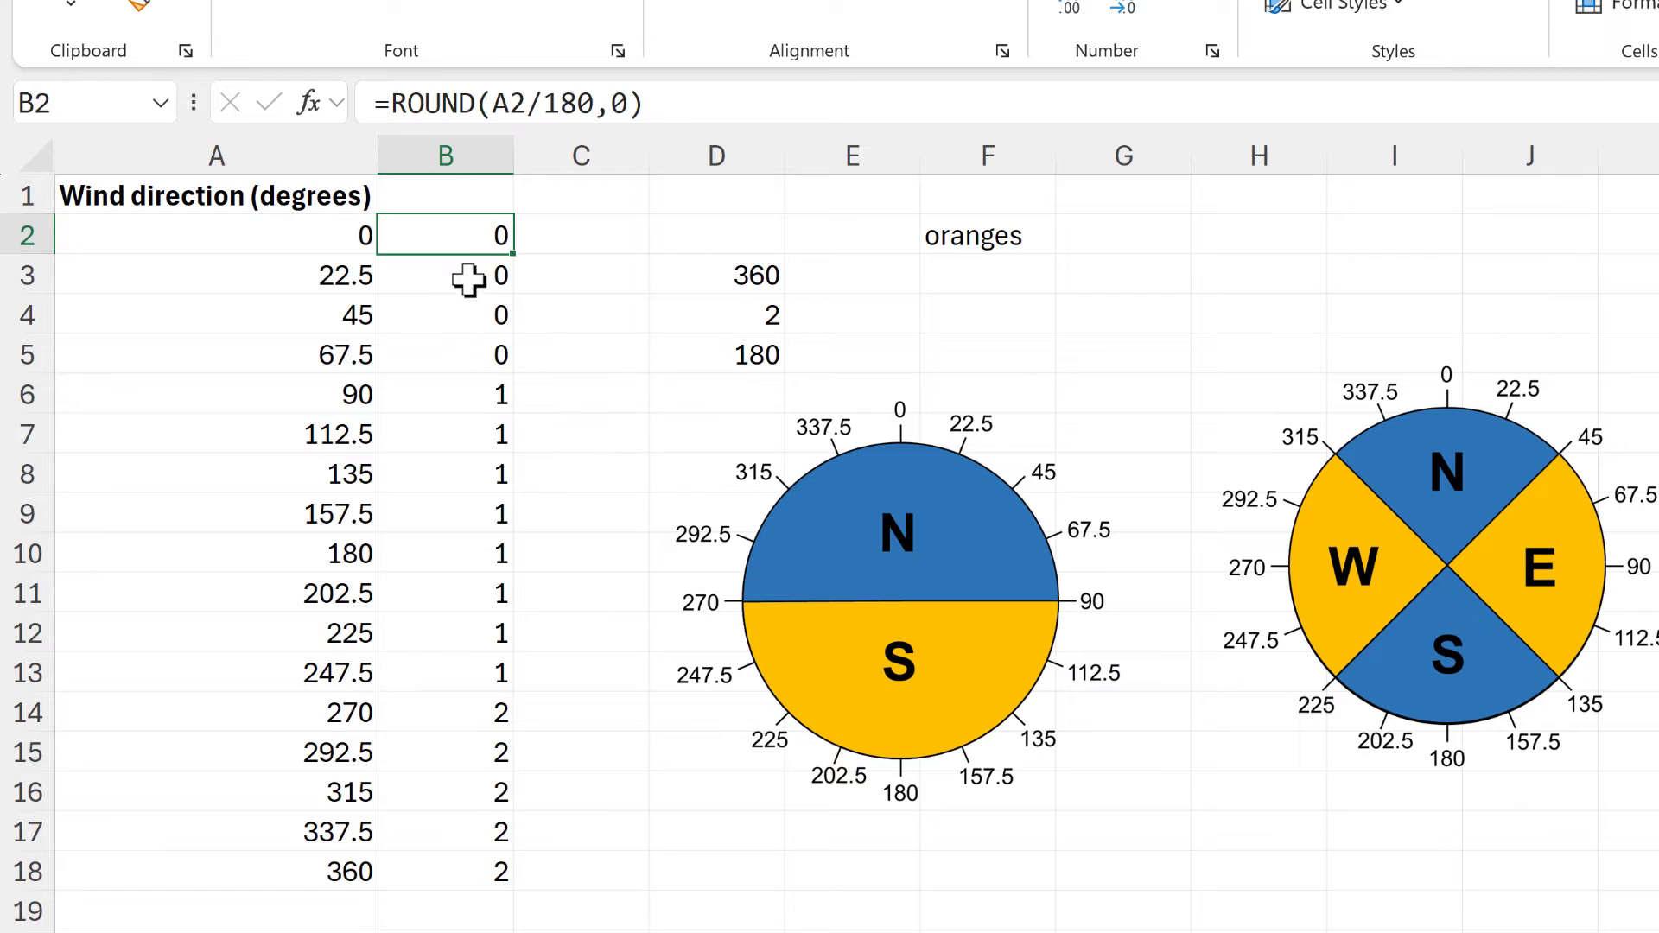
{"action": "left_click", "coordinate": [662, 100]}
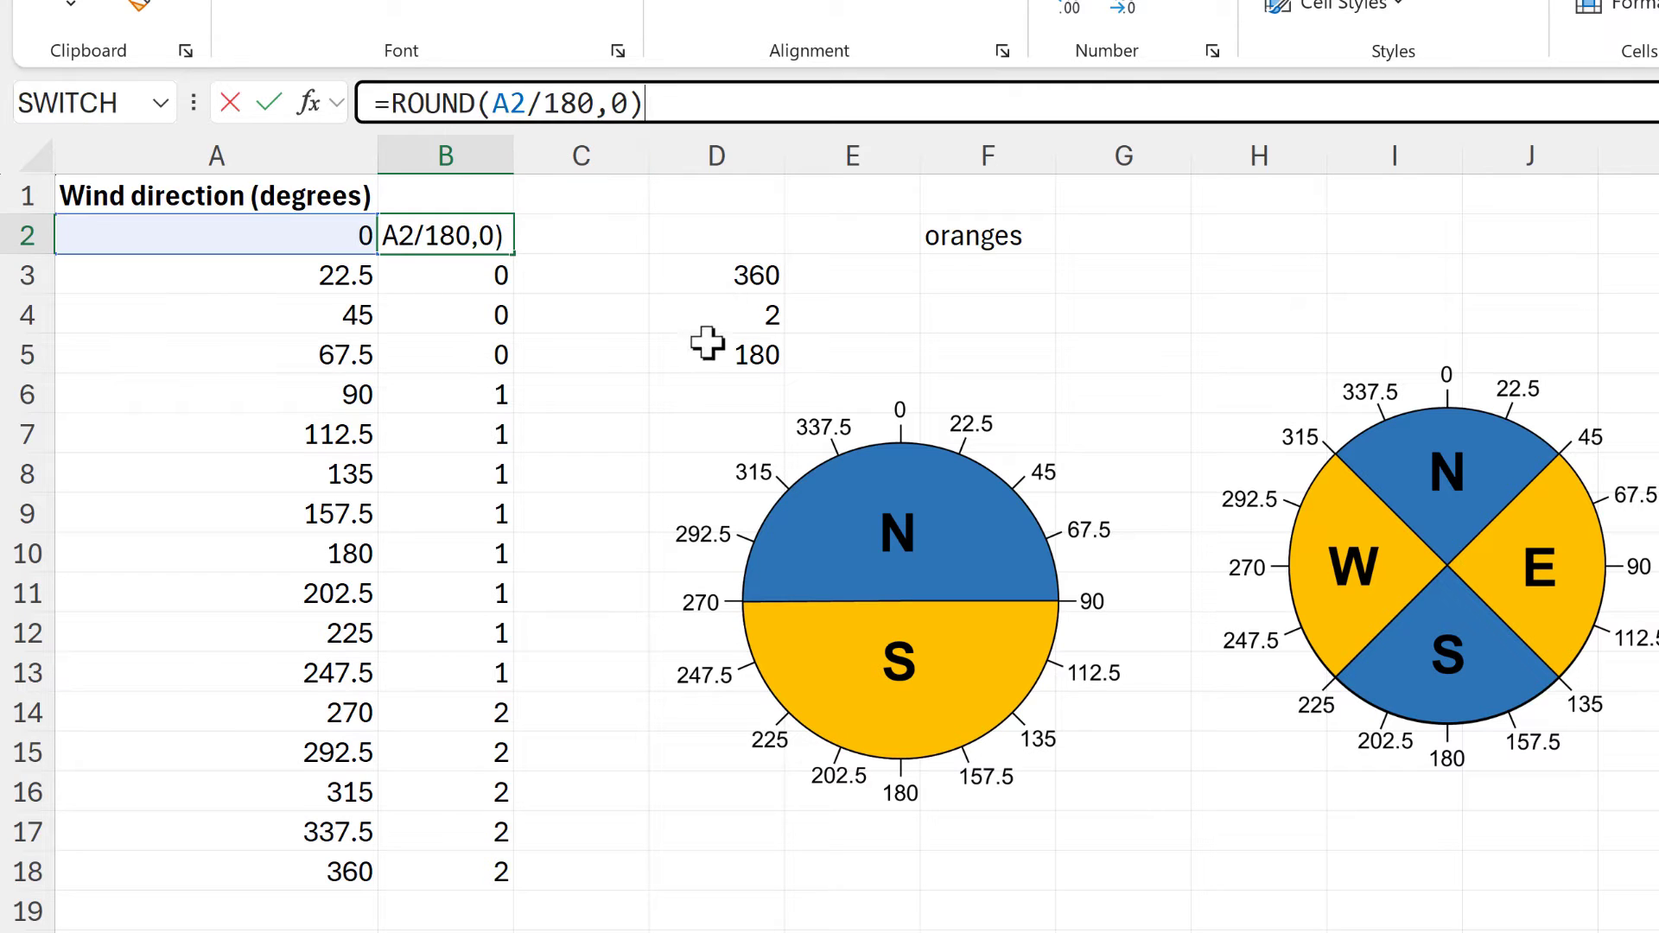
{"action": "type", "text": "+"}
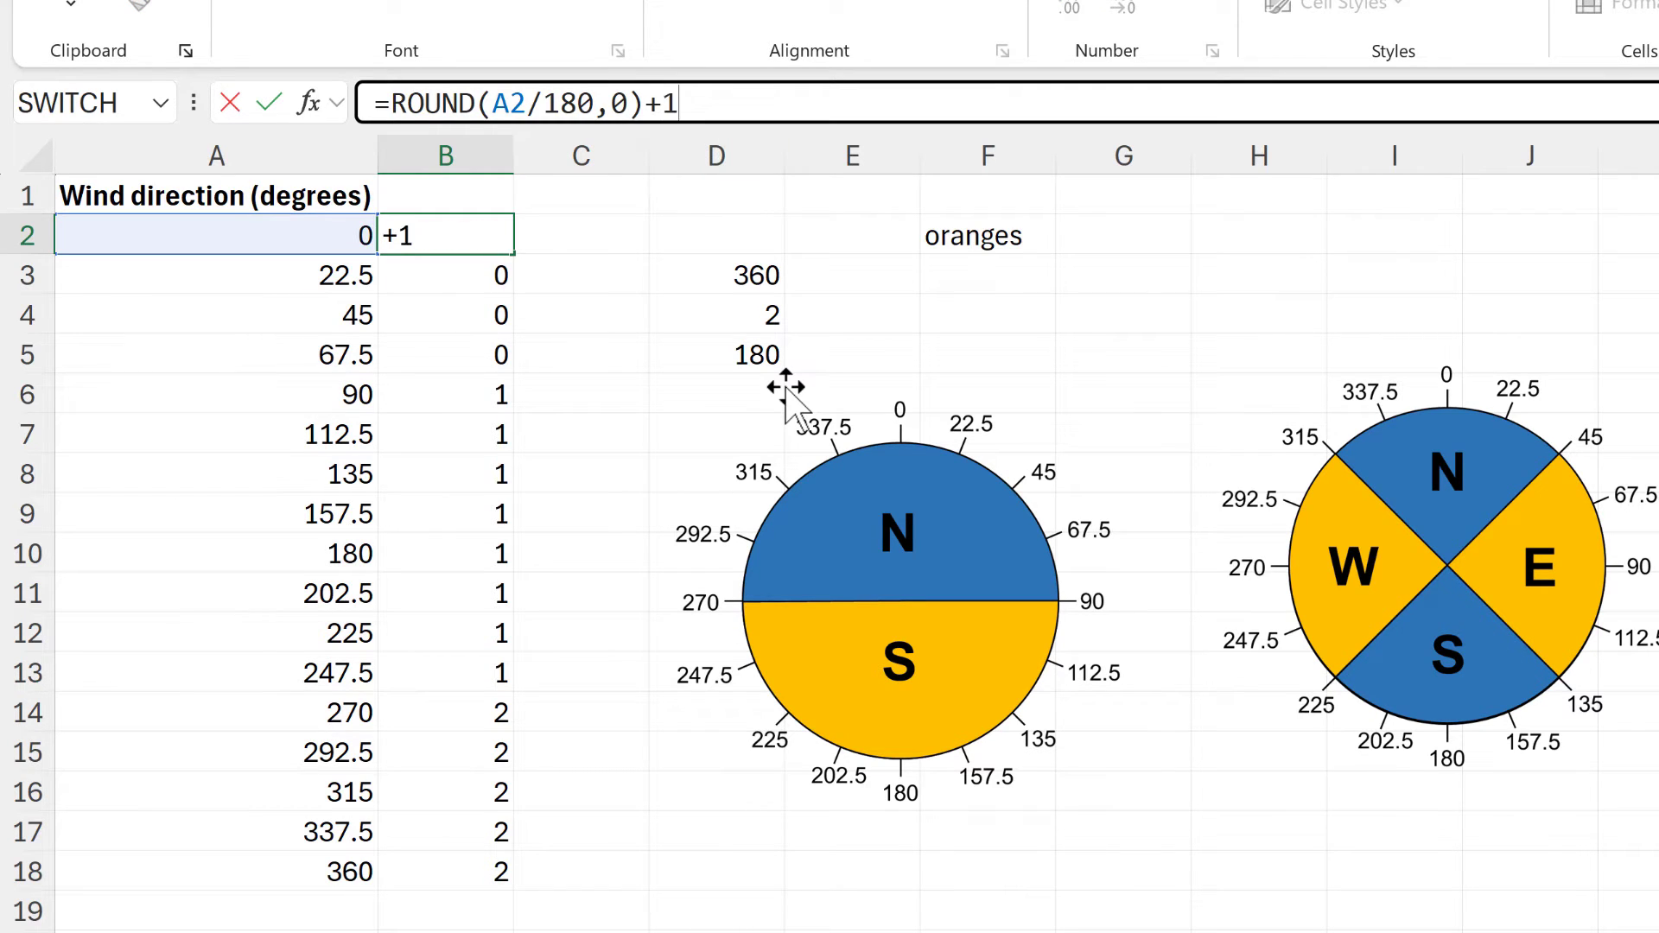
{"action": "type", "text": "1"}
{"action": "key", "text": "Return"}
{"action": "key", "text": "Up"}
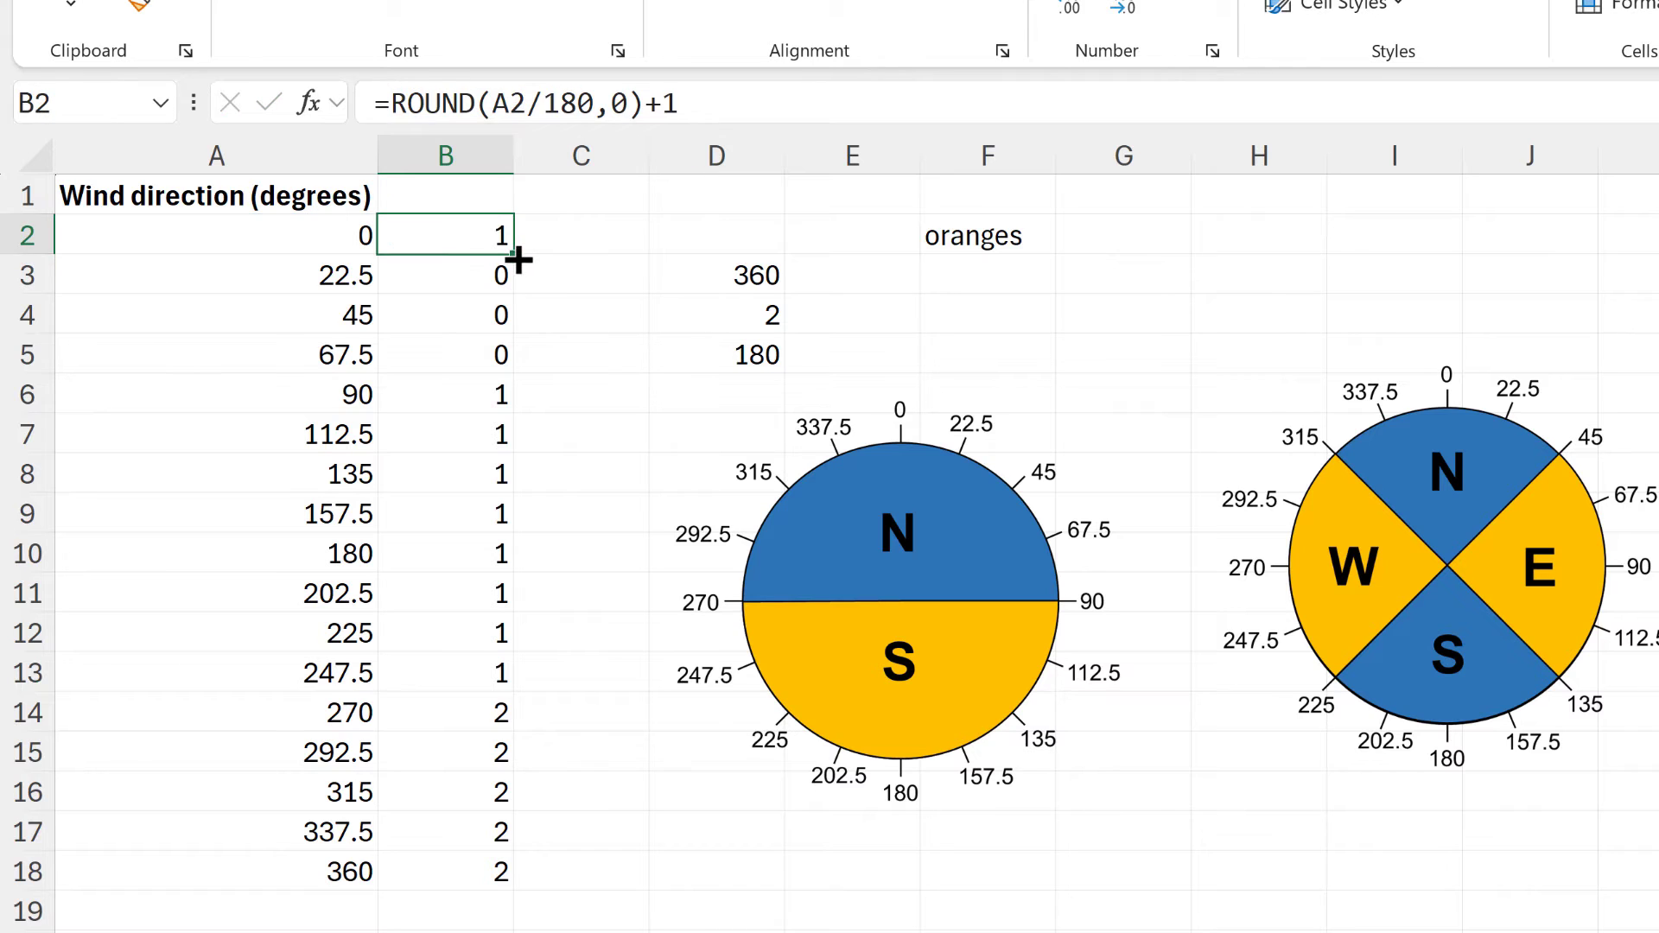
{"action": "double_click", "coordinate": [519, 259]}
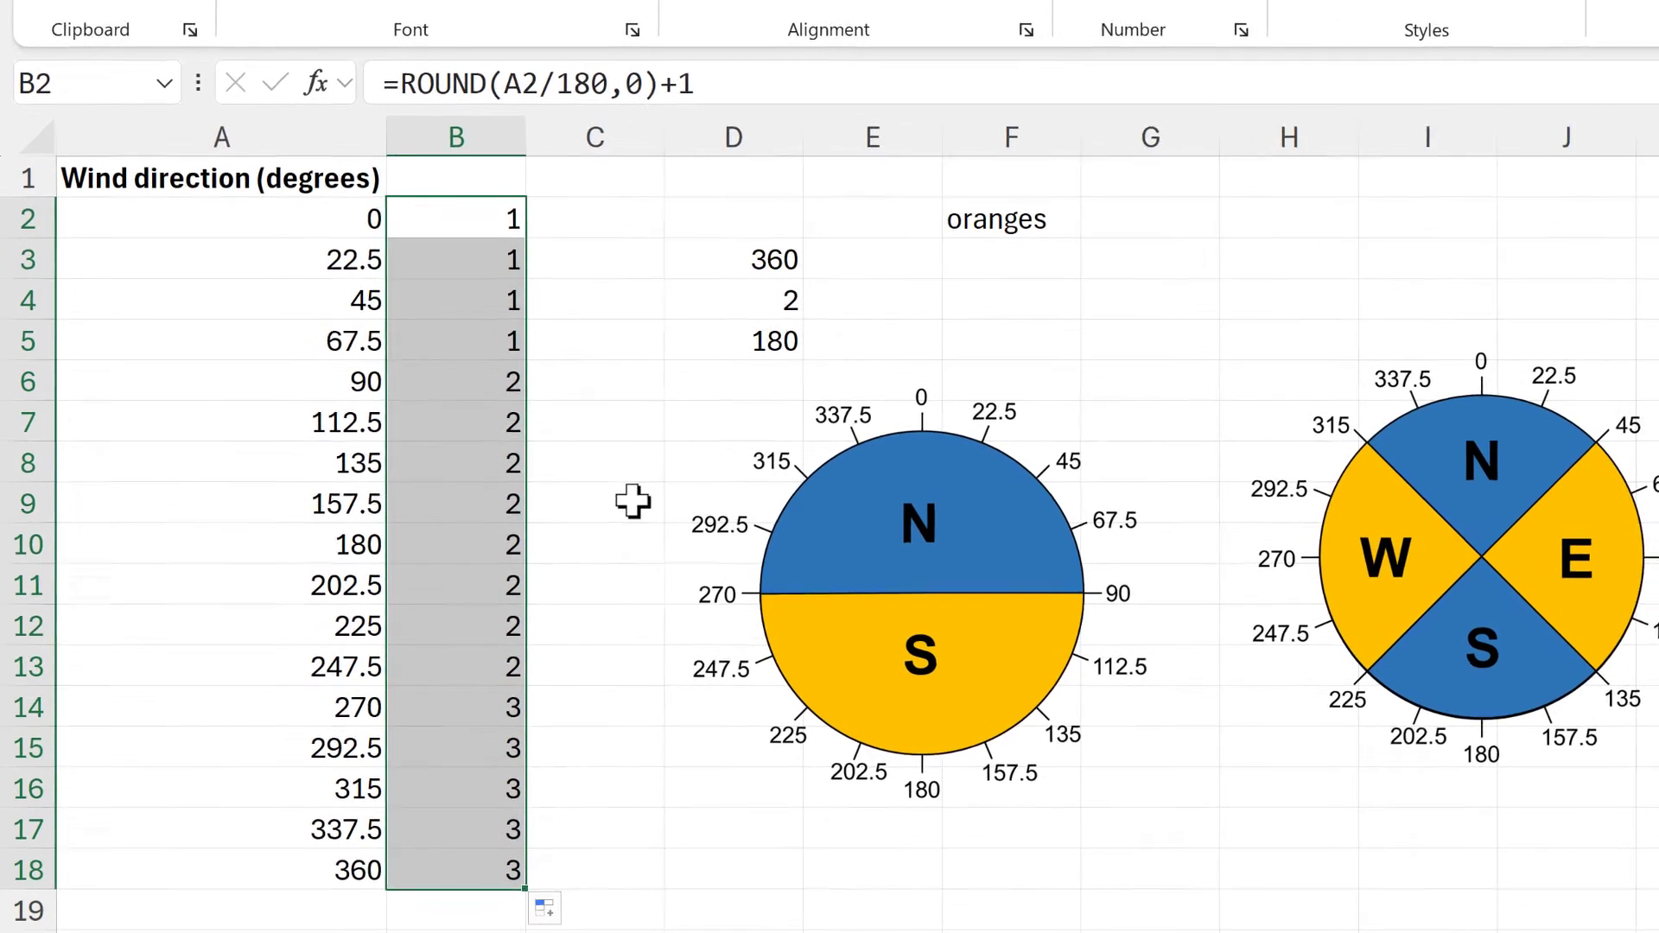
Enter the formula =CHOOSE(B2,"N","S","N") in C2 and fill it down to C18.
{"action": "left_click", "coordinate": [570, 221]}
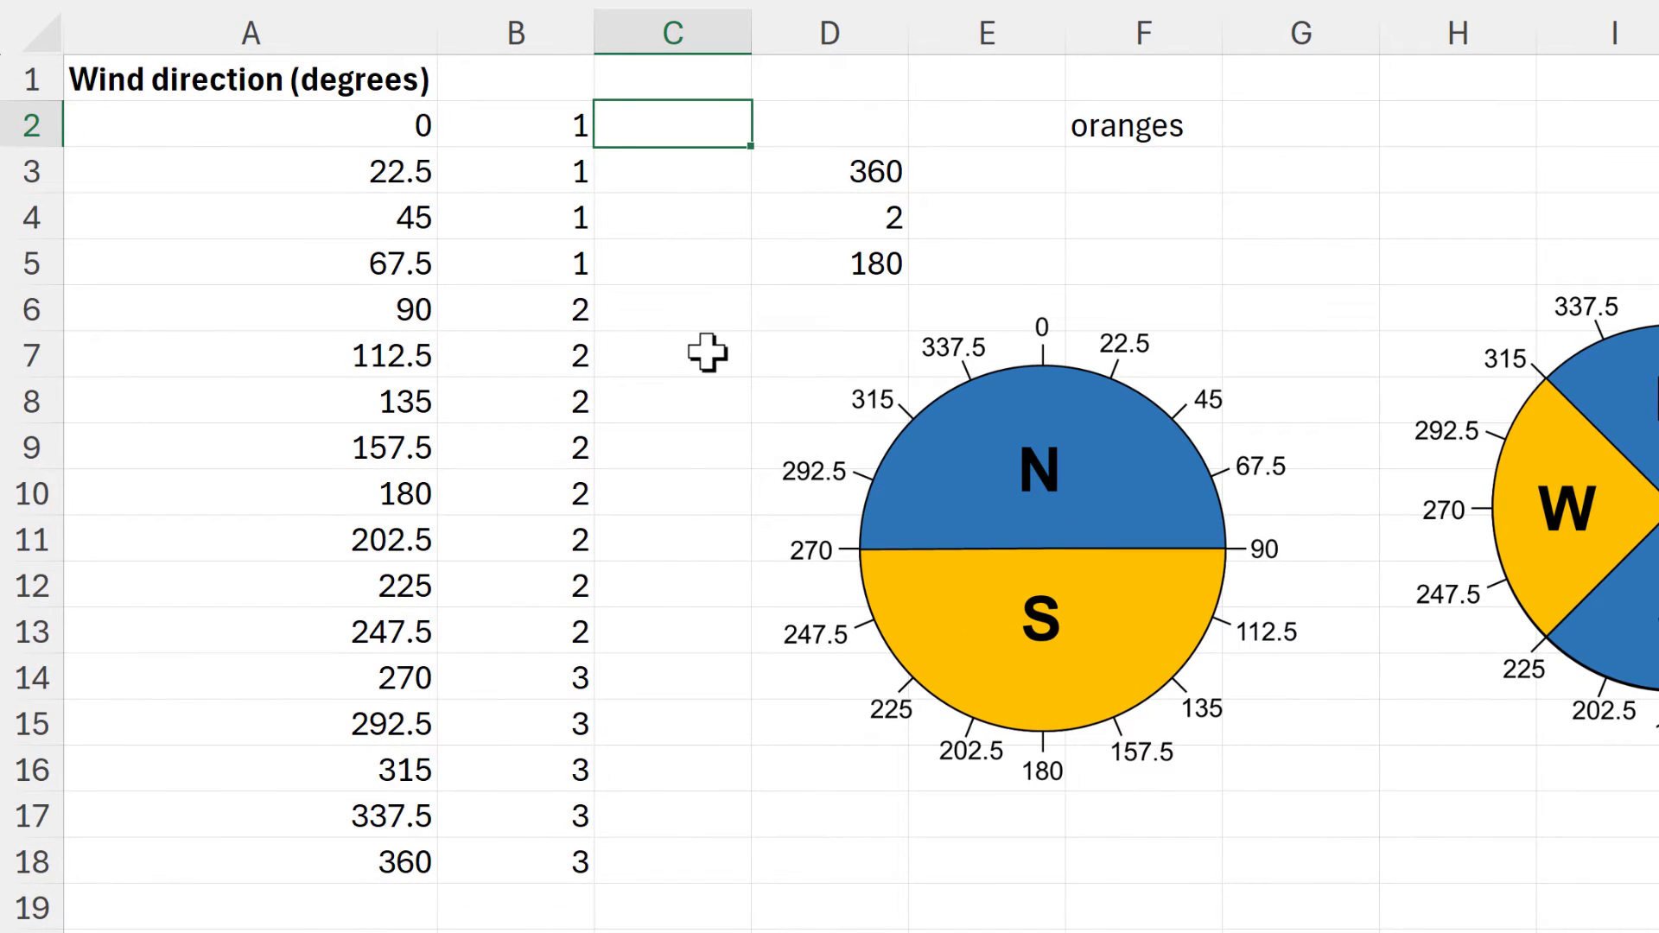
{"action": "type", "text": "=cho"}
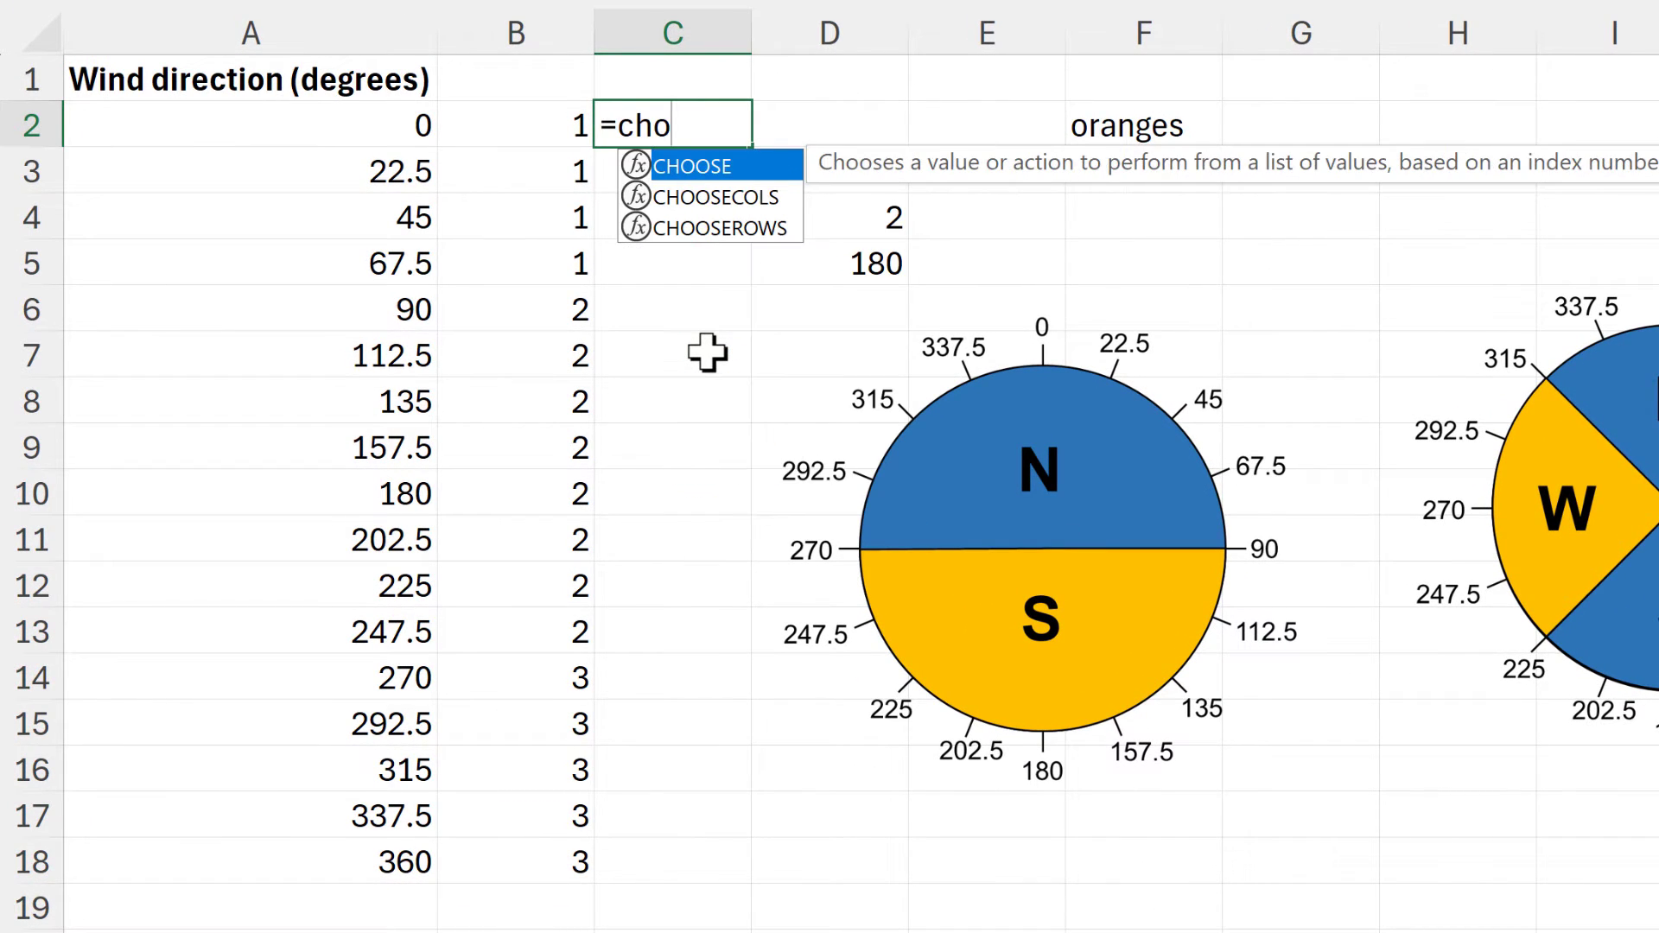
{"action": "key", "text": "Tab"}
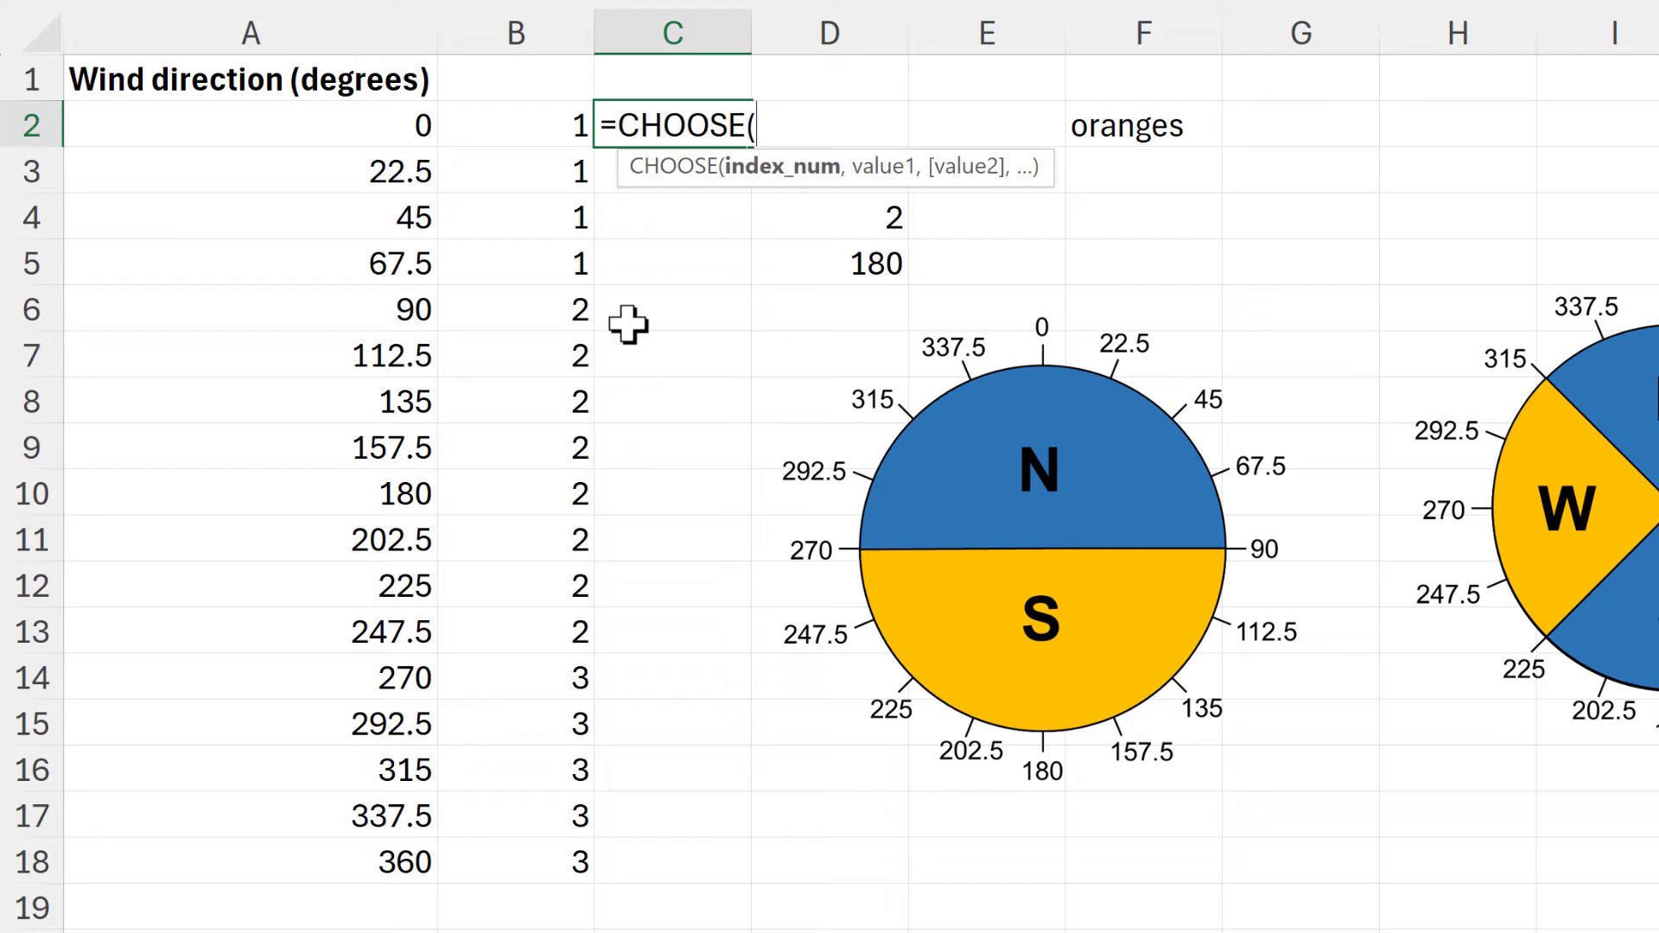
{"action": "left_click", "coordinate": [514, 129]}
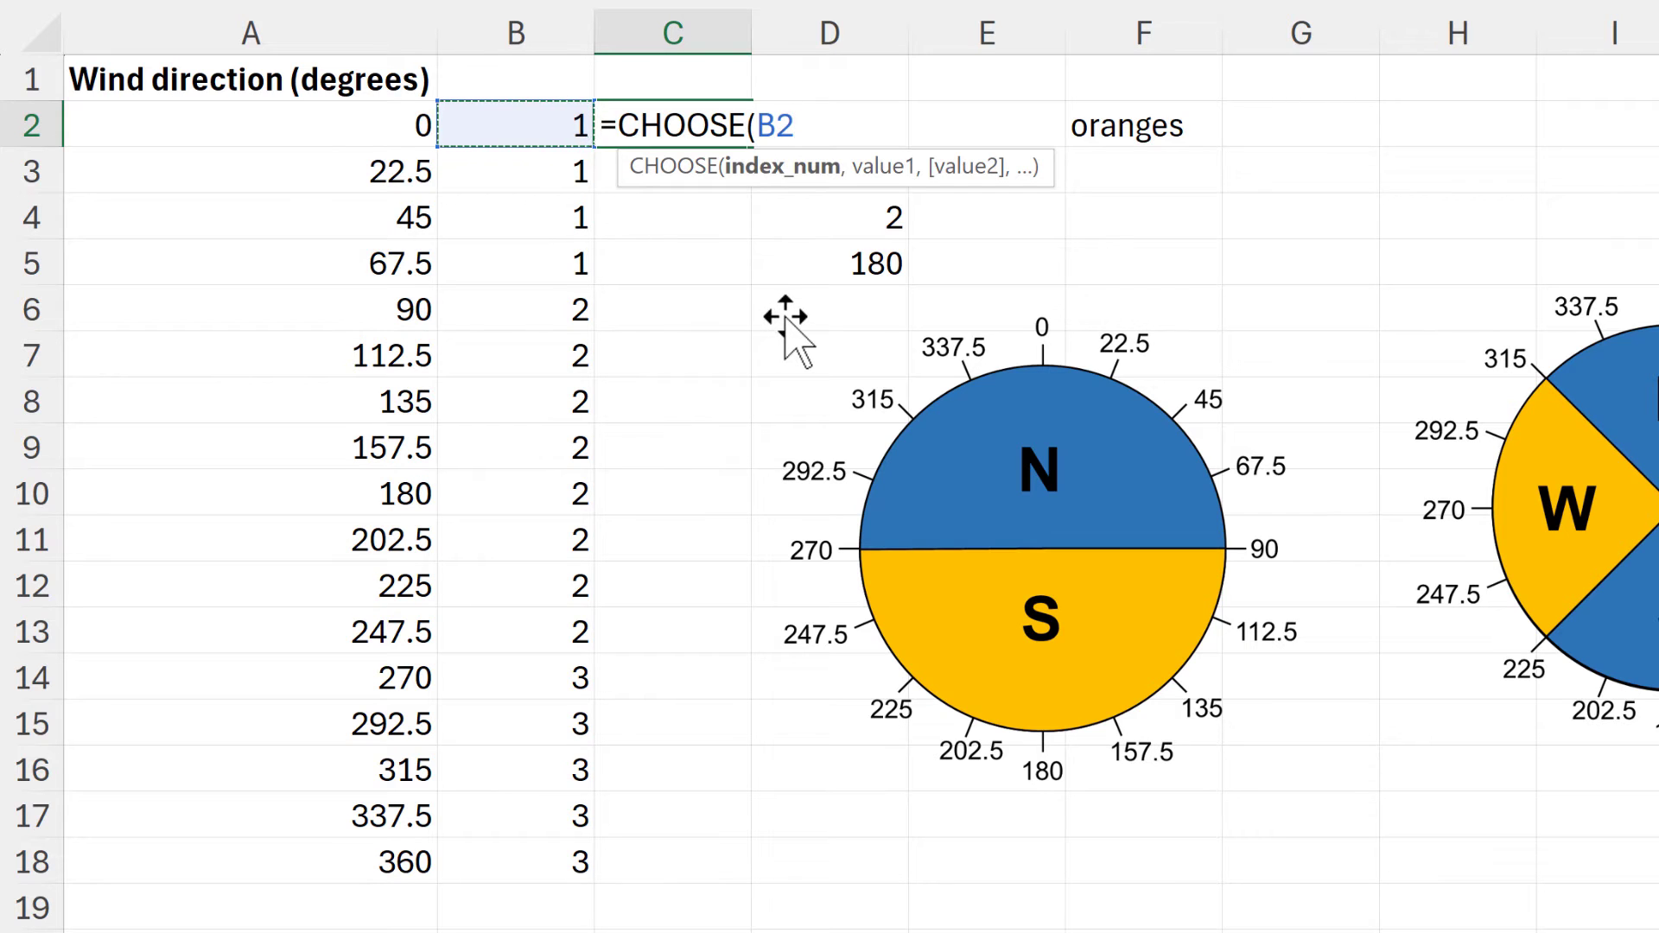
{"action": "type", "text": ","}
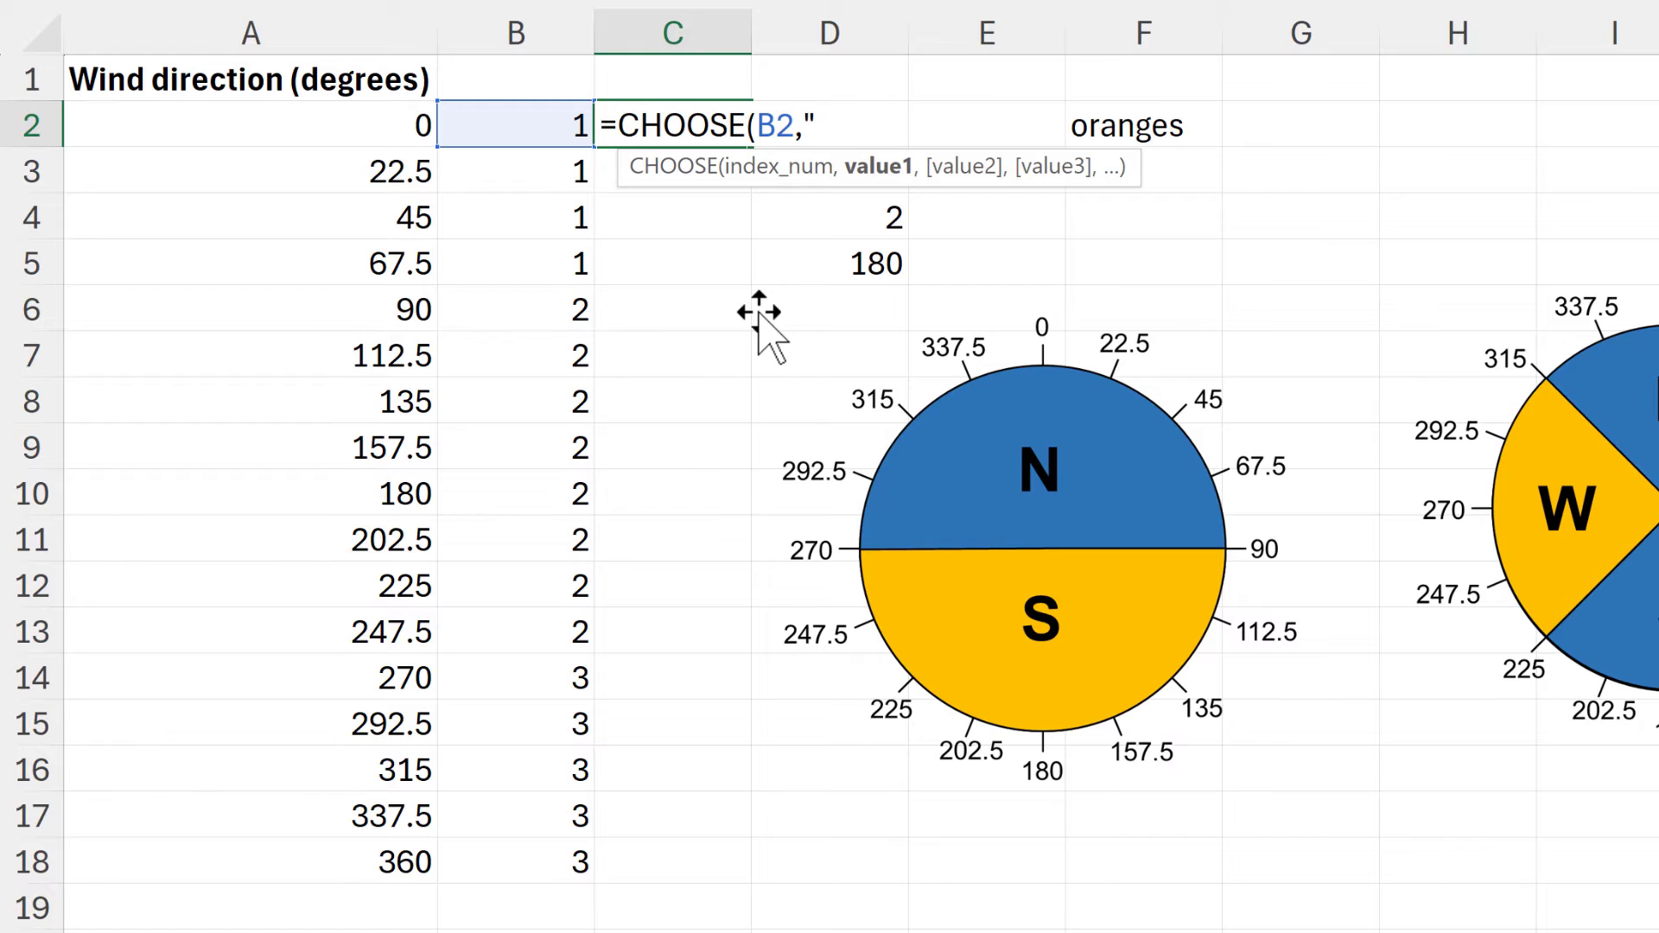
{"action": "type", "text": "\"N\",\"S\",\"N"}
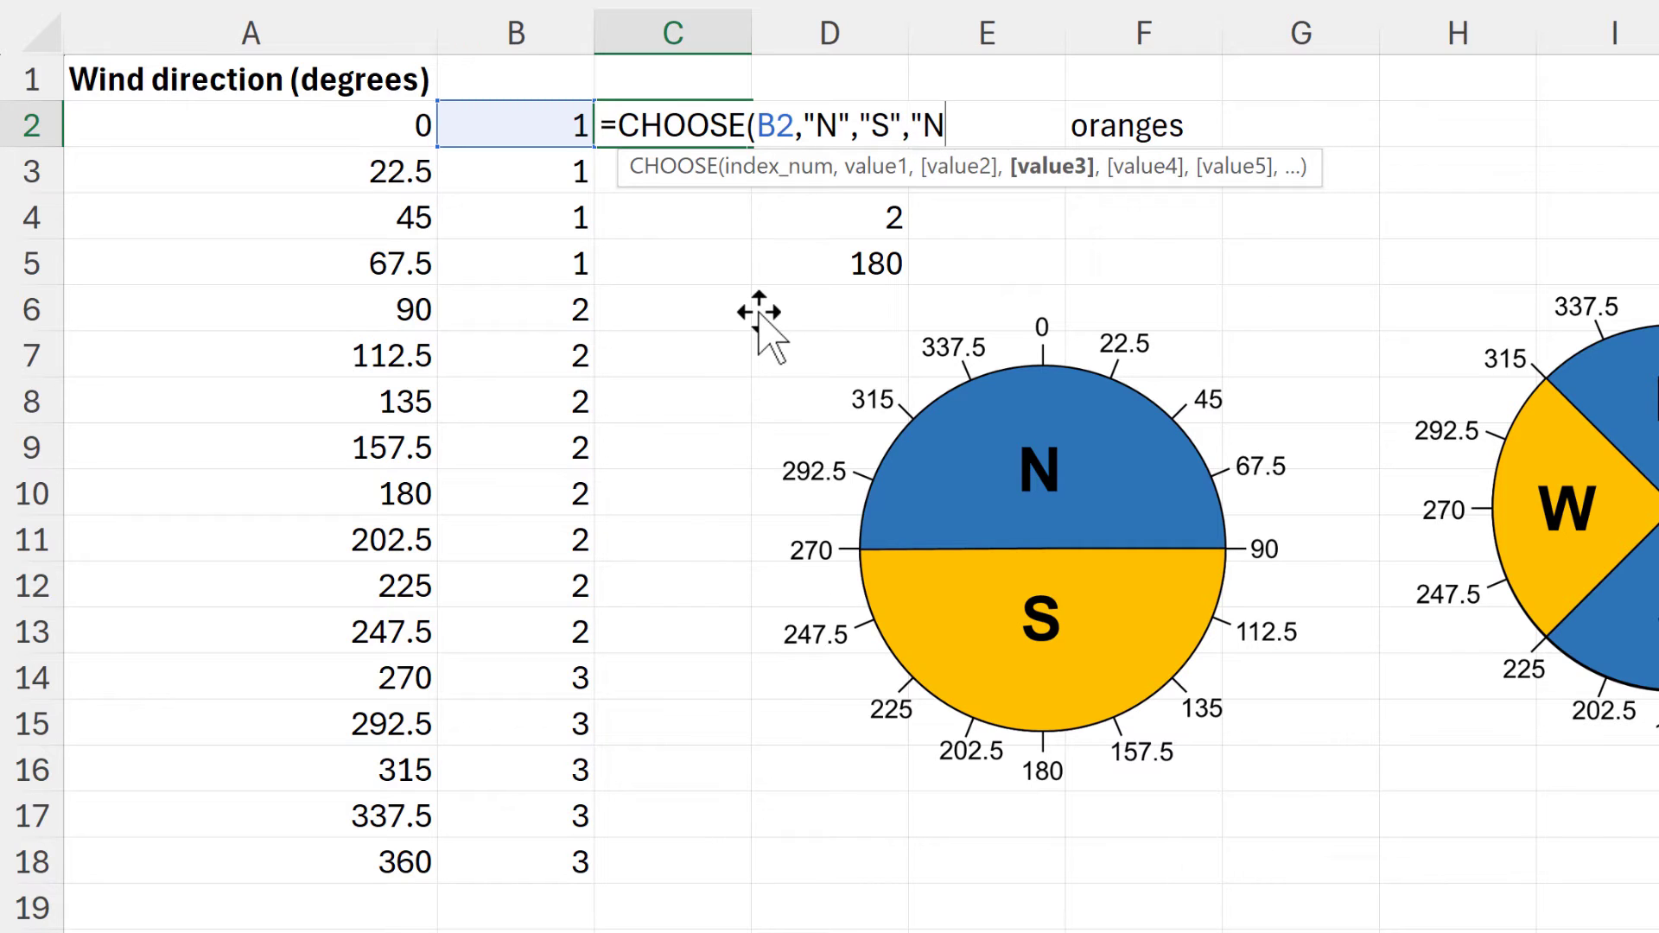
{"action": "type", "text": "\")"}
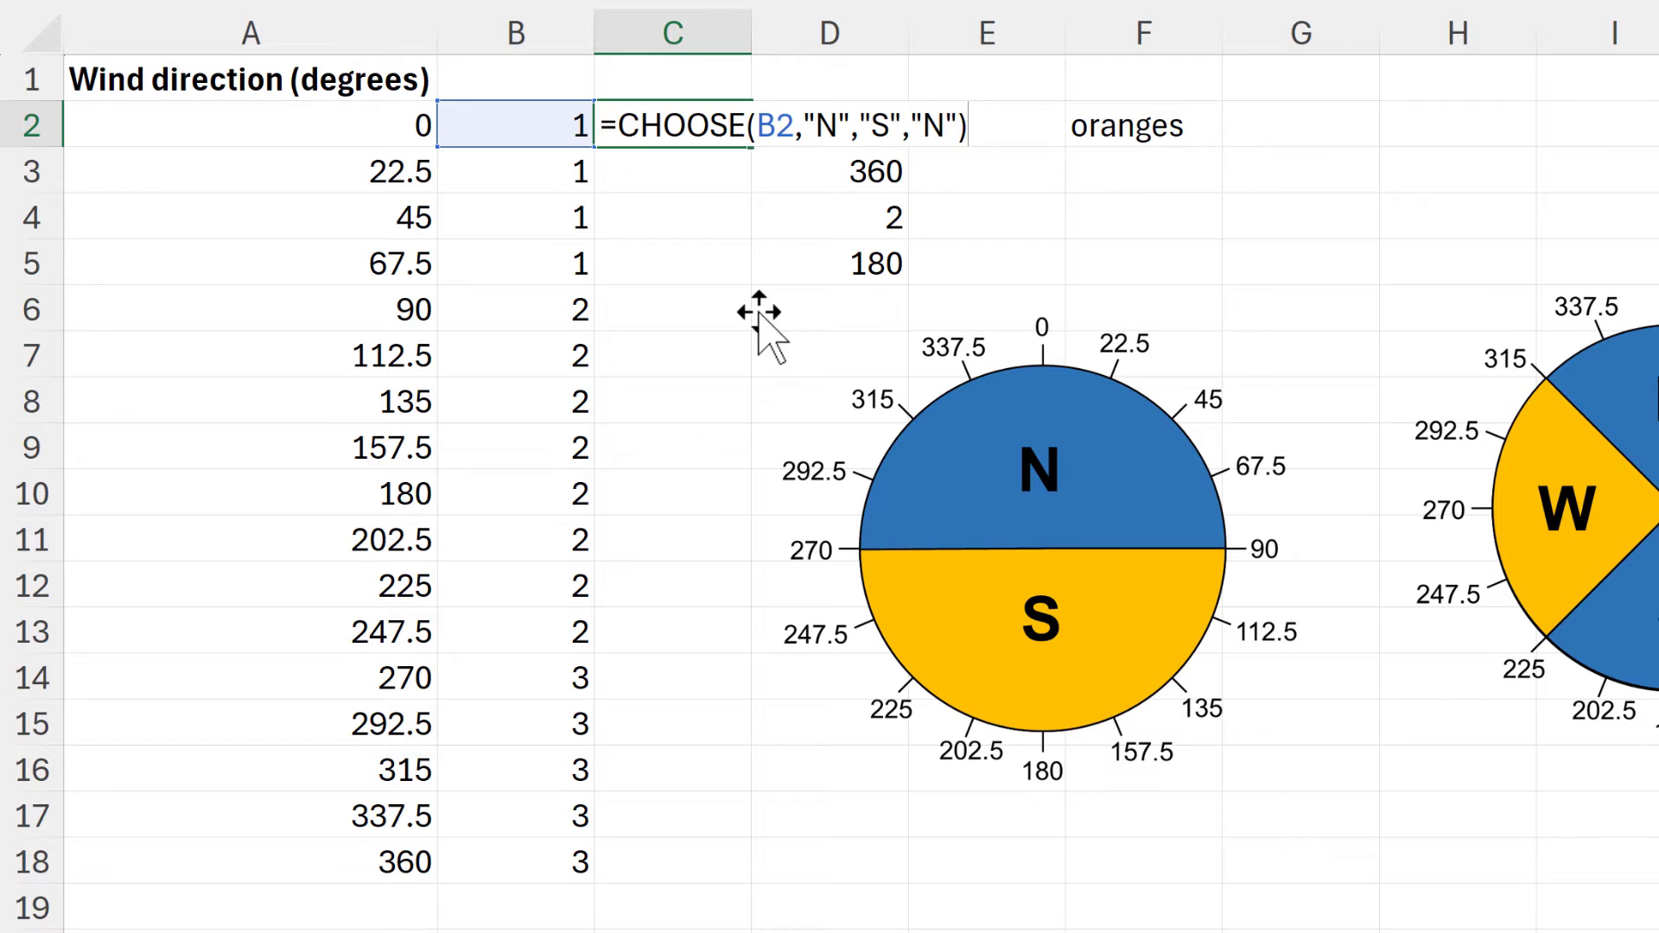
{"action": "key", "text": "Return"}
{"action": "left_click", "coordinate": [716, 123]}
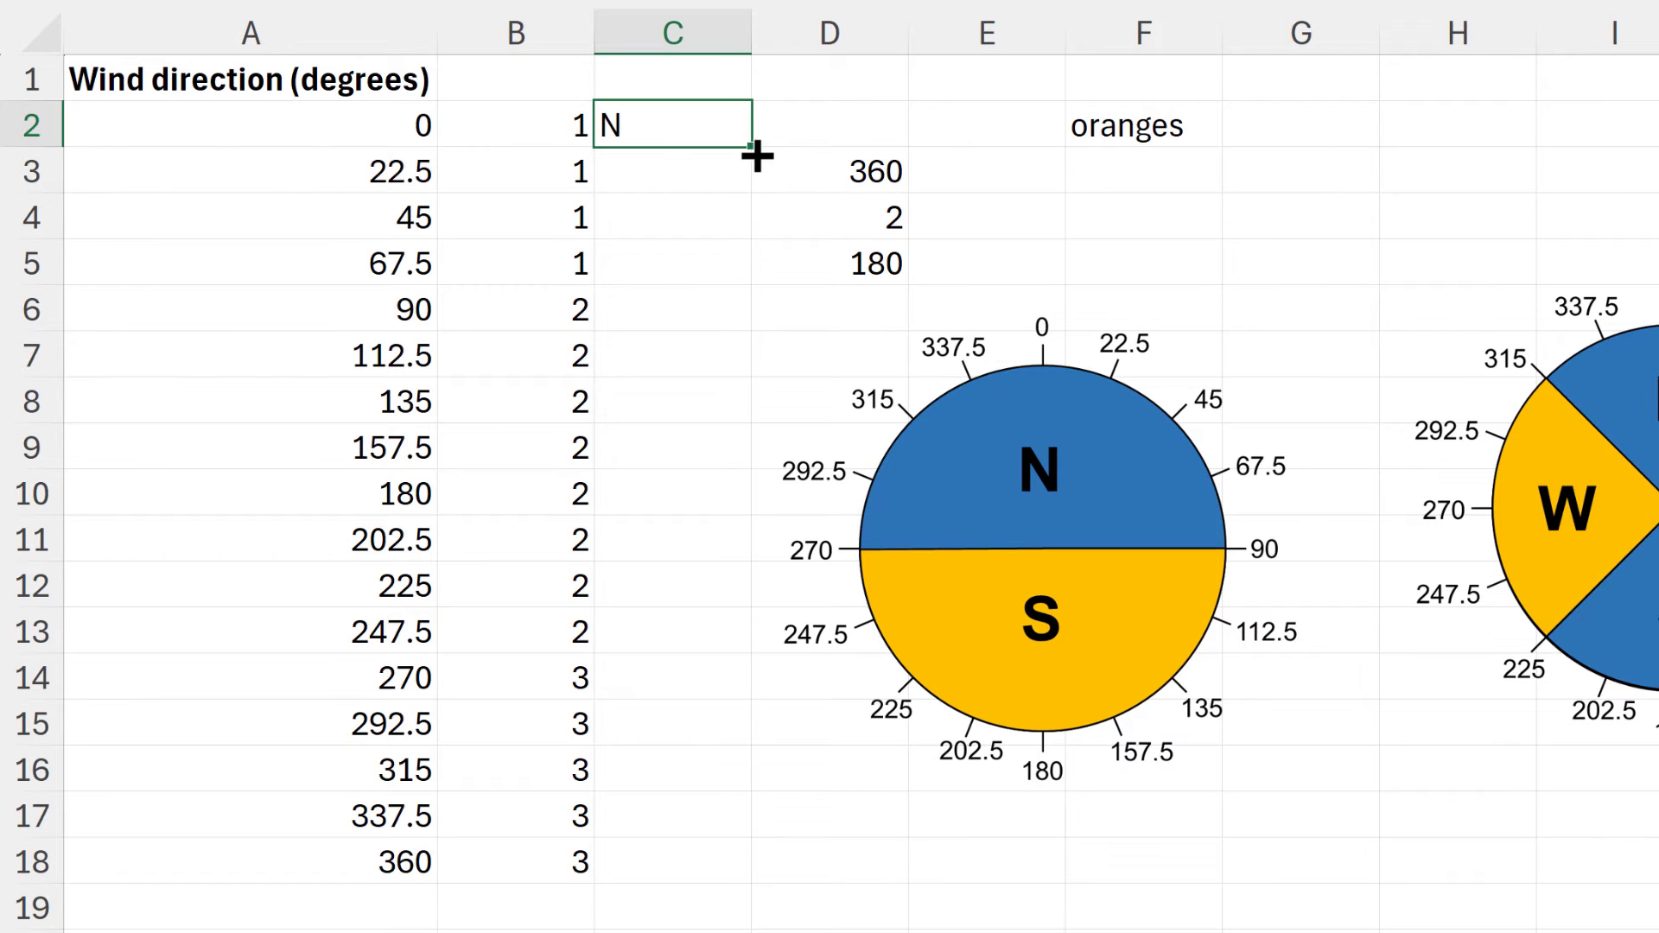
{"action": "double_click", "coordinate": [750, 149]}
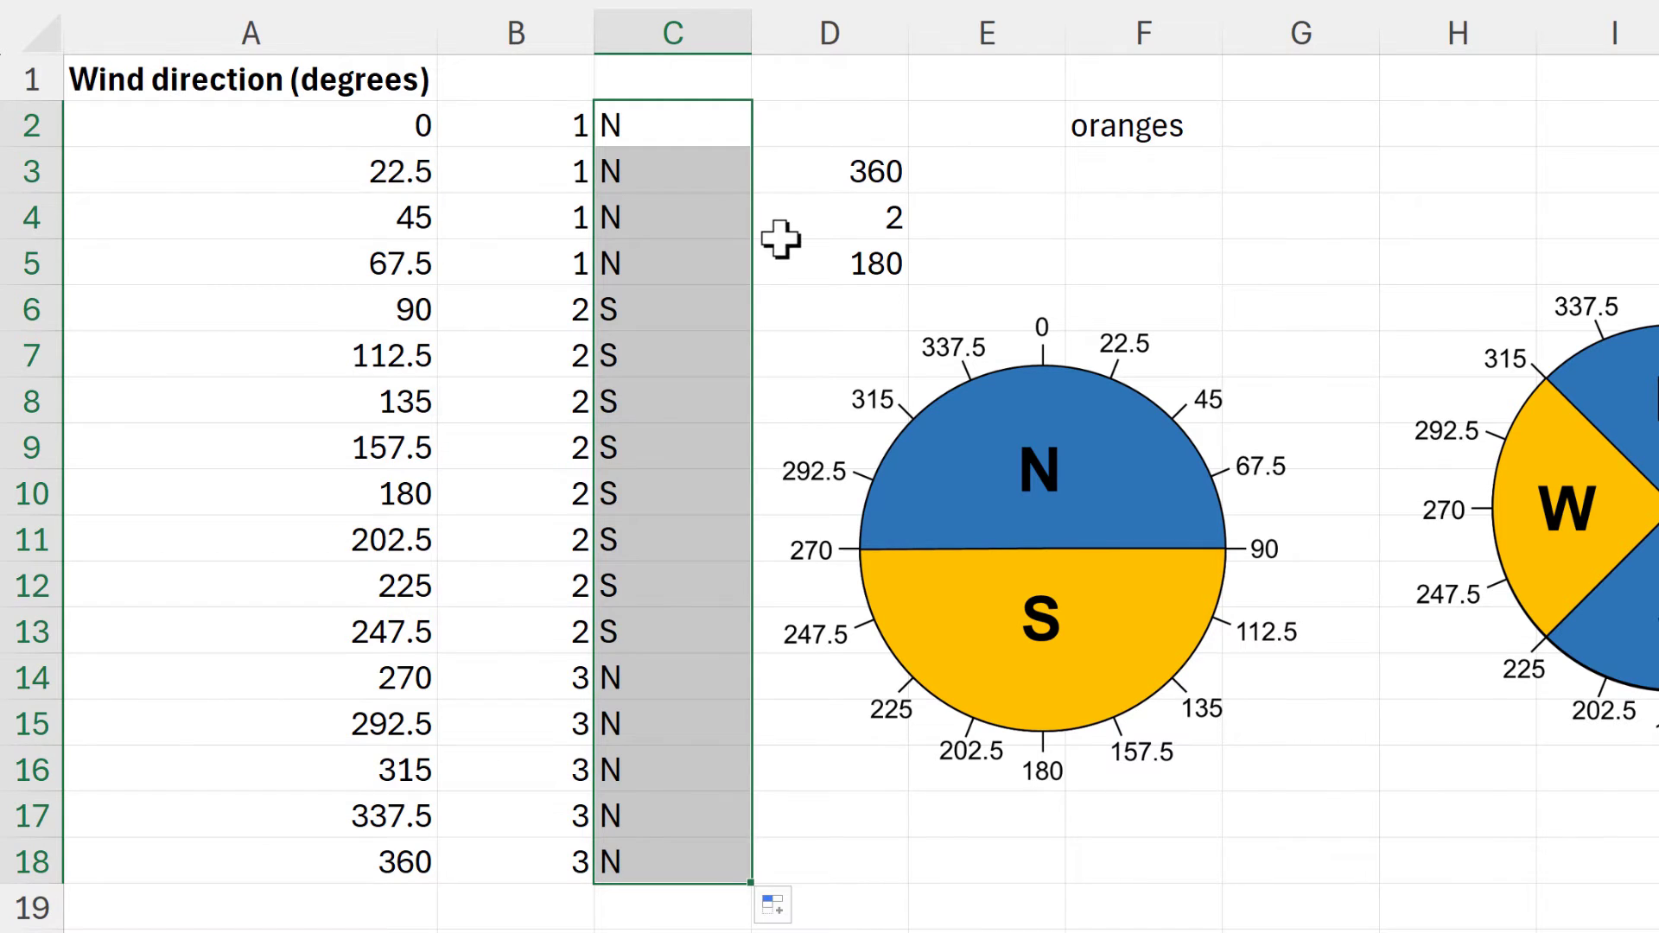
Compare rows 2–5, 6–13 and 14–18 with the two-sector compass diagram, and review the CHOOSE formula in C2.
{"action": "left_click_drag", "start_coordinate": [383, 126], "coordinate": [678, 259]}
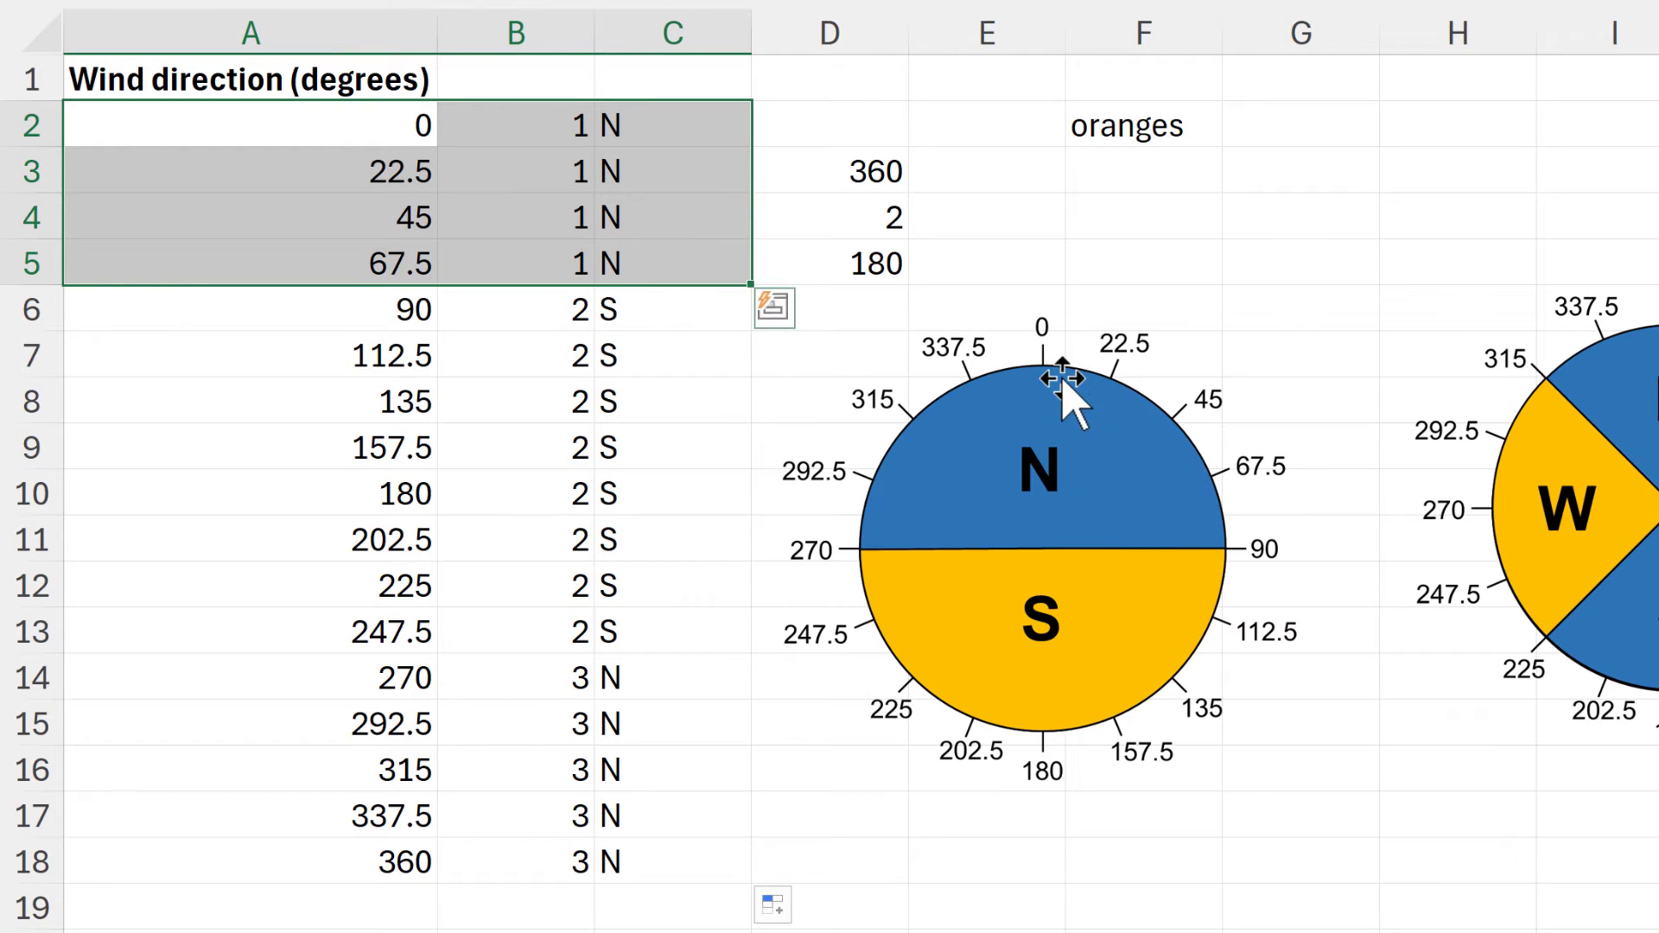
{"action": "left_click_drag", "start_coordinate": [415, 313], "coordinate": [659, 616]}
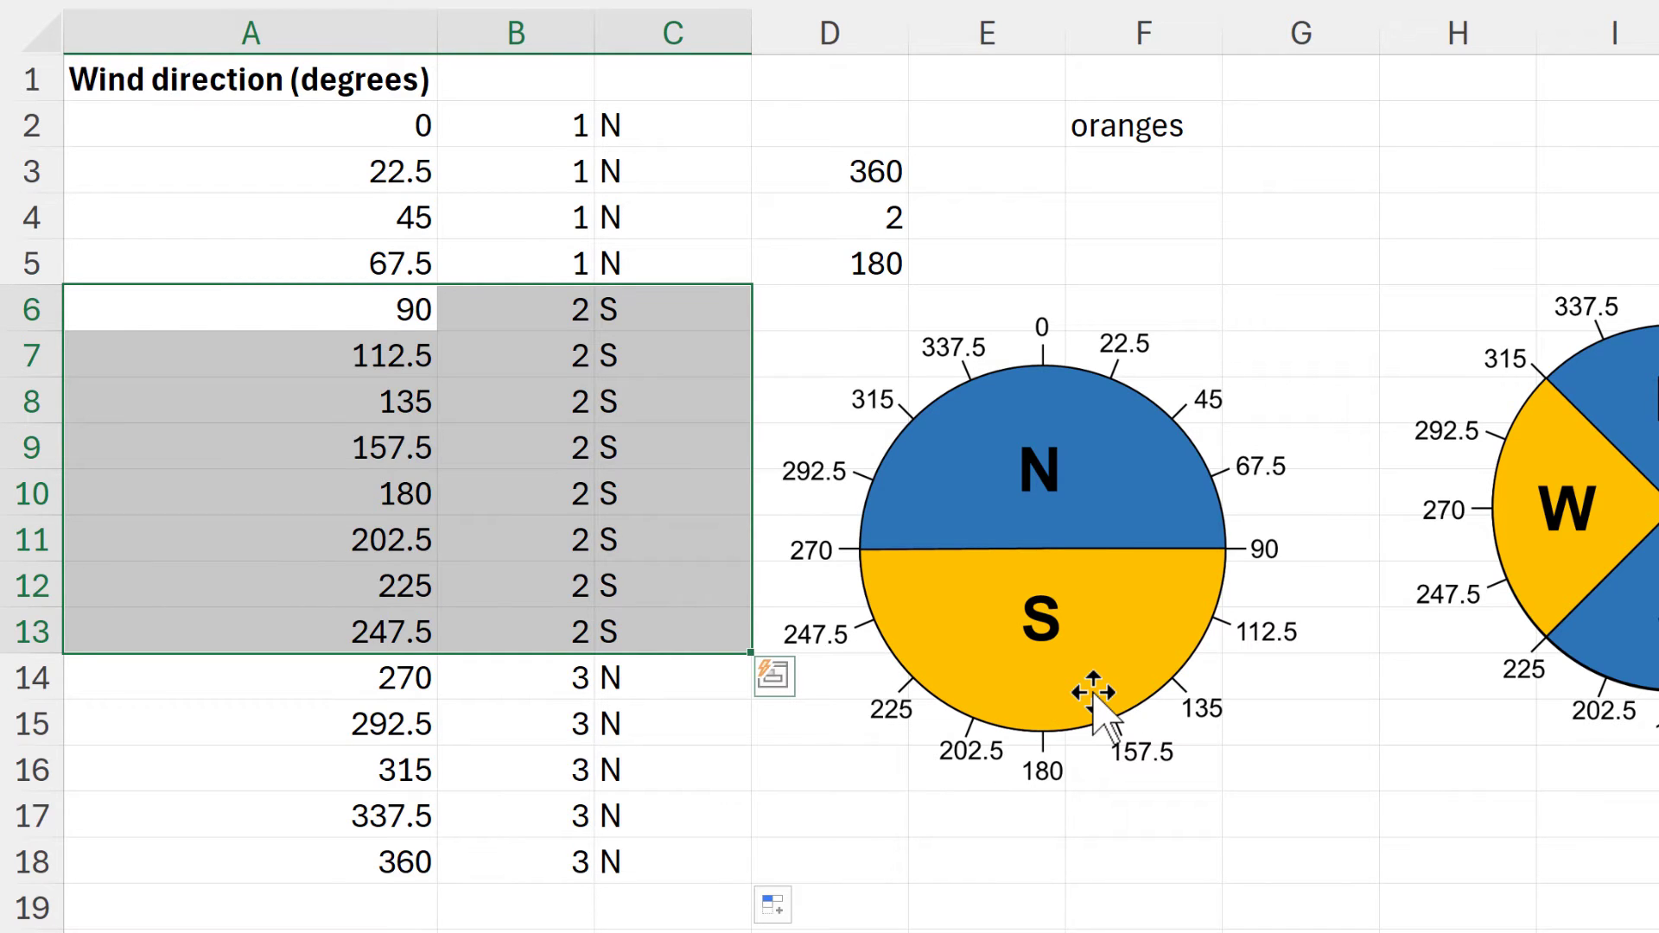
{"action": "left_click_drag", "start_coordinate": [426, 681], "coordinate": [674, 860]}
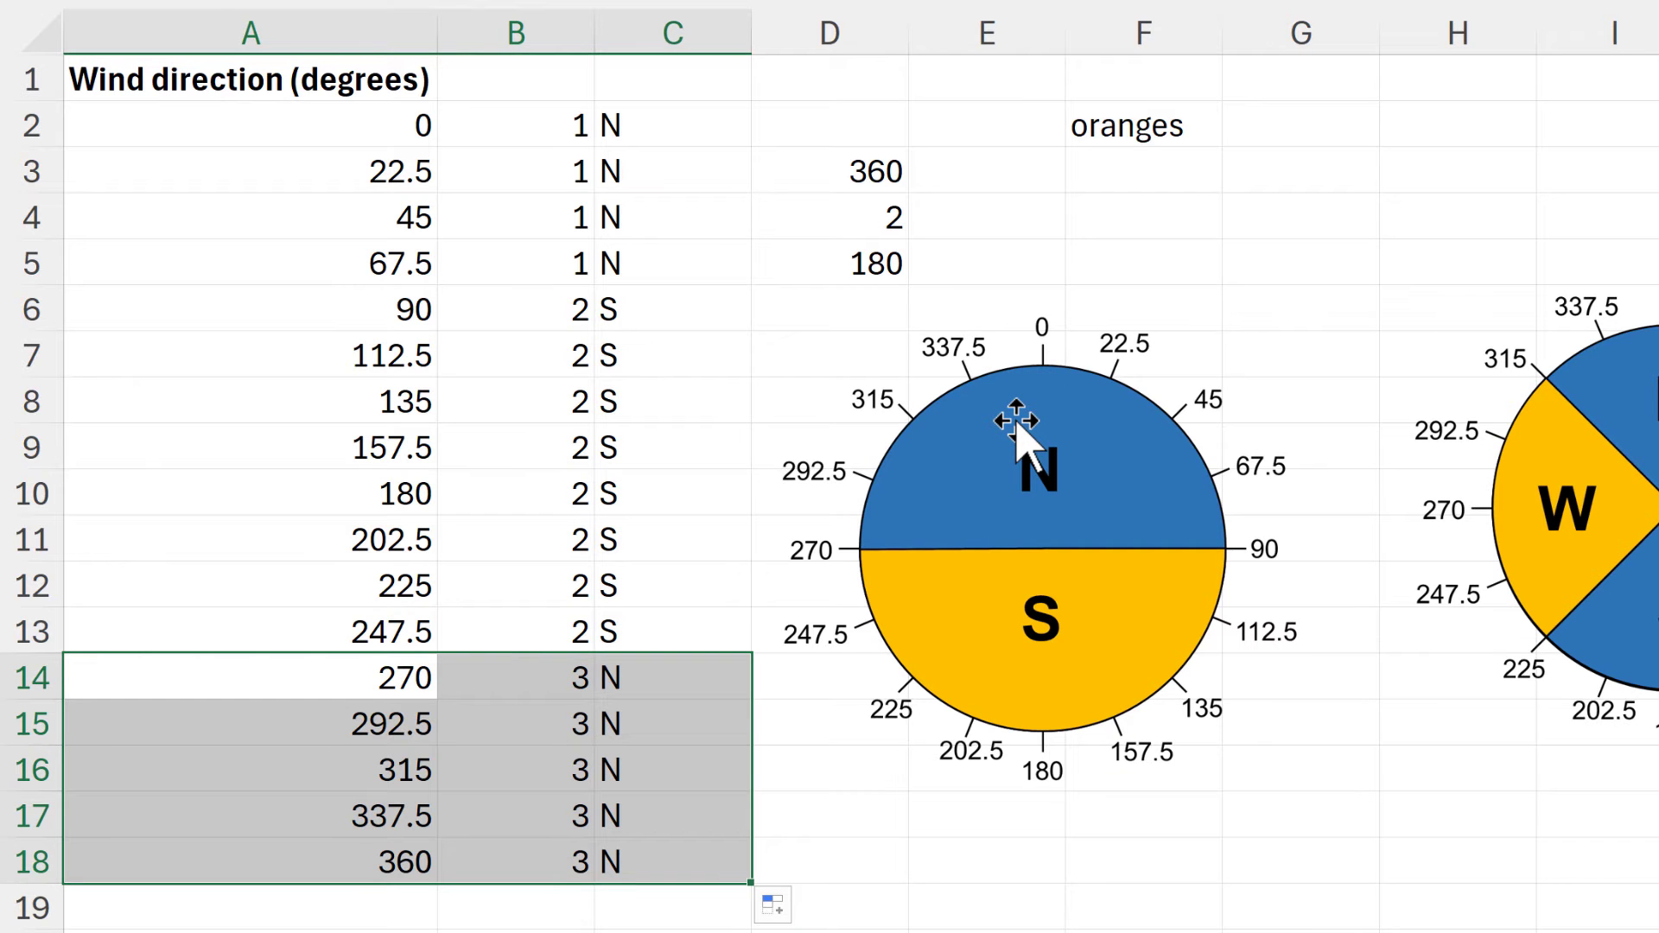
{"action": "left_click", "coordinate": [655, 130]}
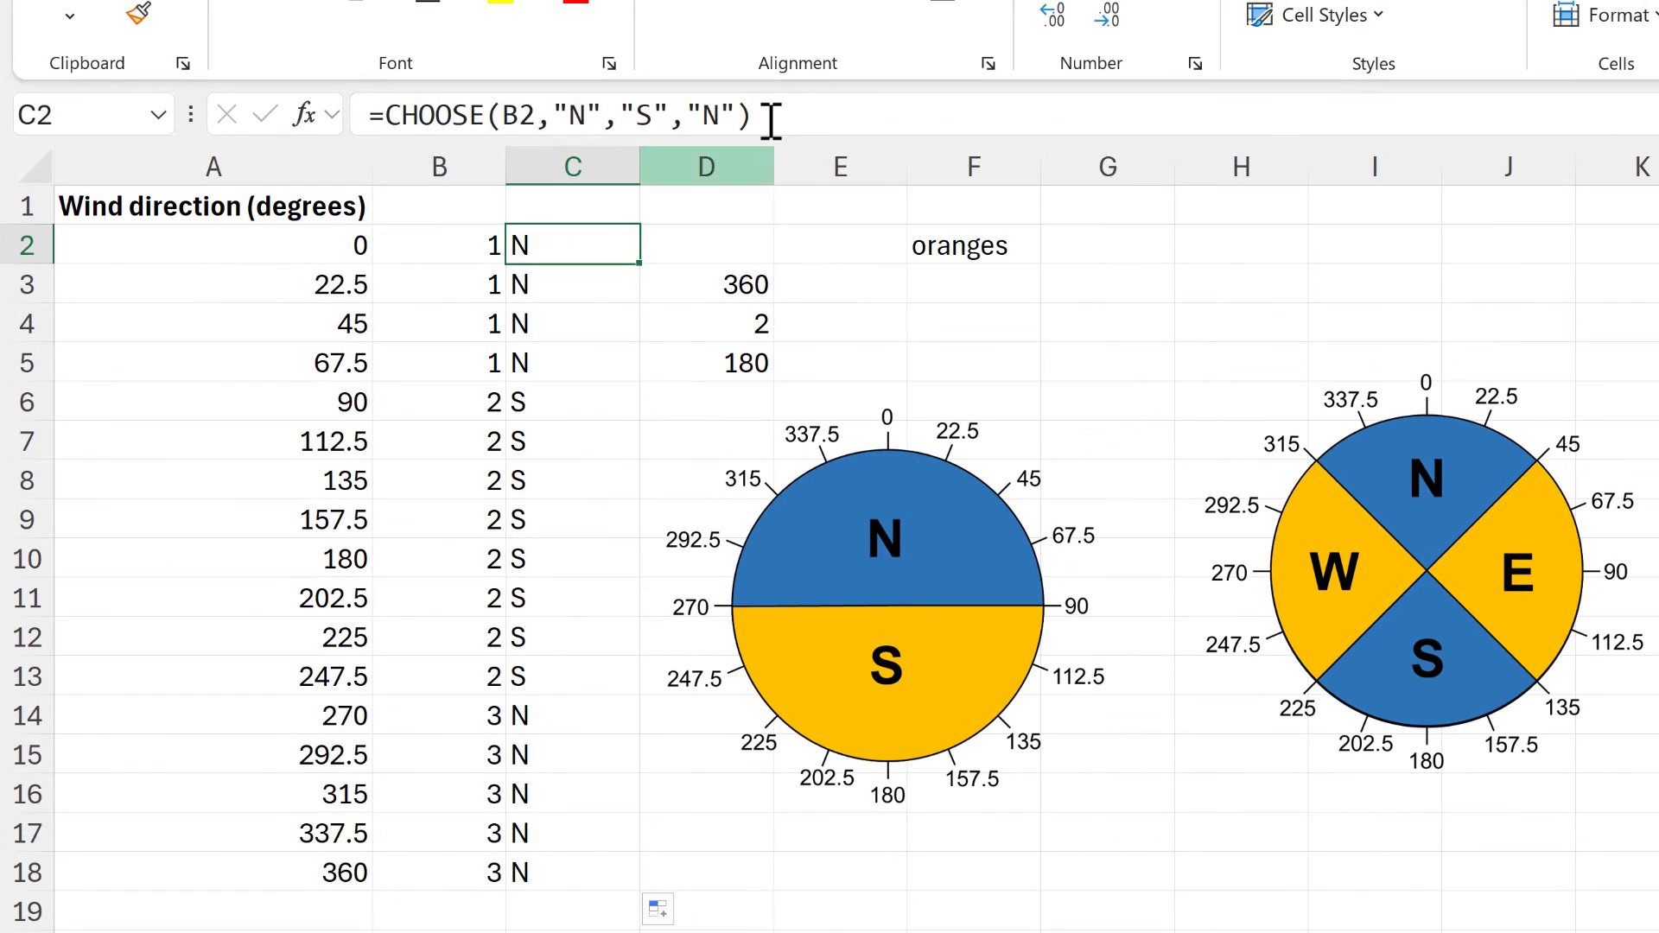
{"action": "left_click", "coordinate": [804, 78]}
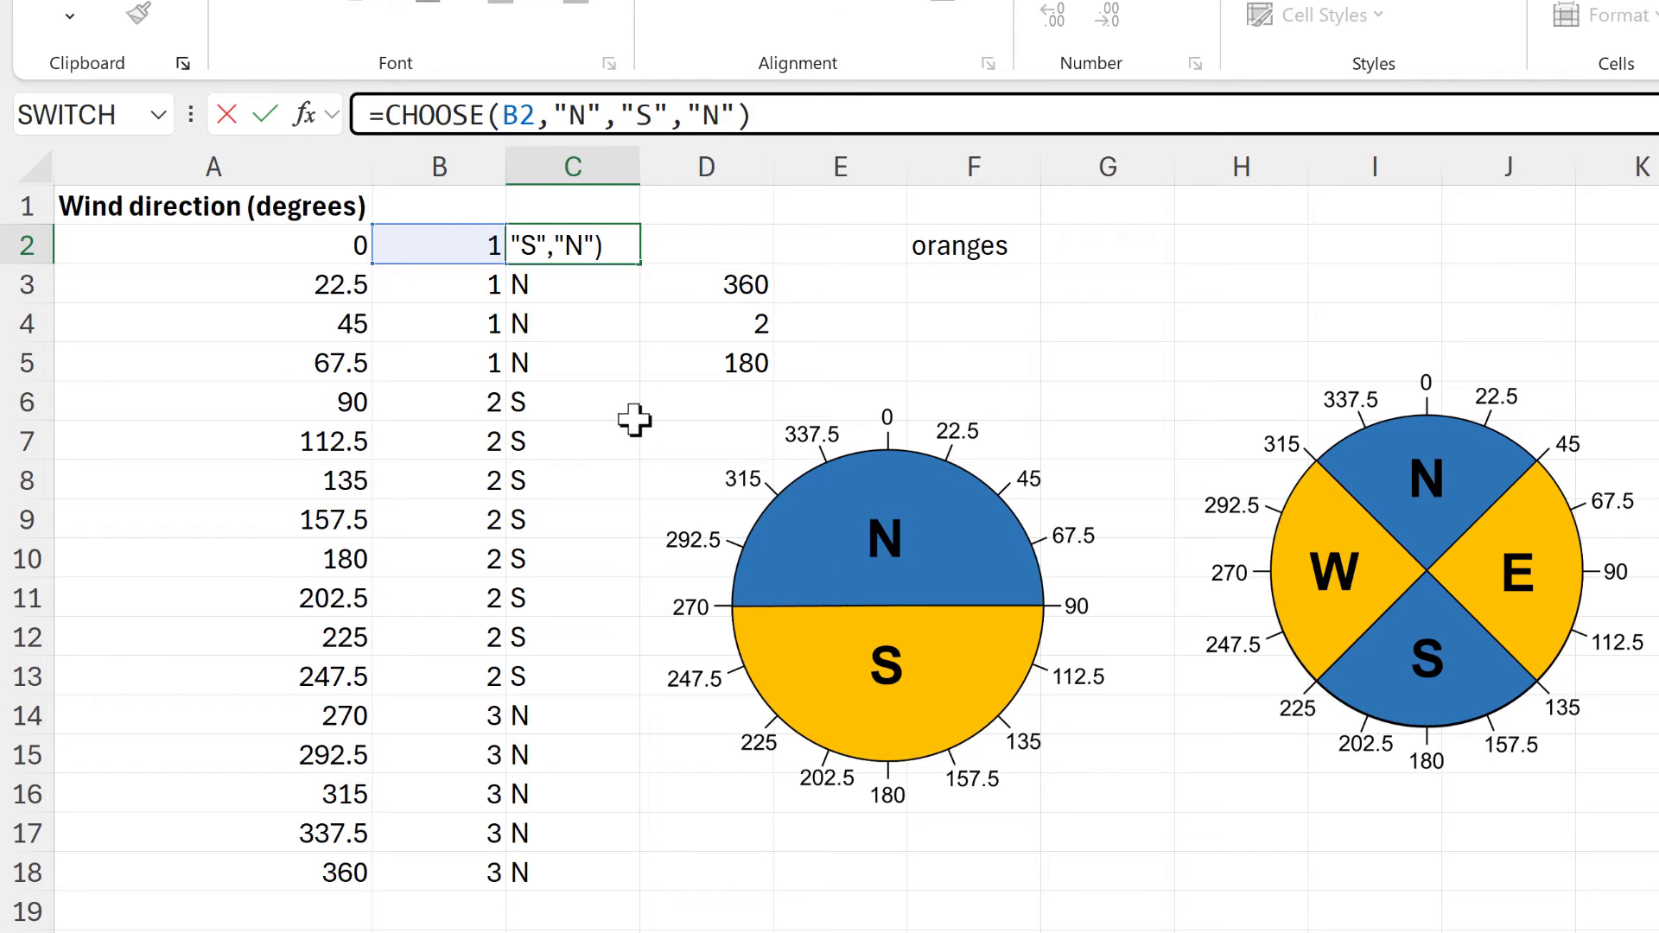
{"action": "key", "text": "Return"}
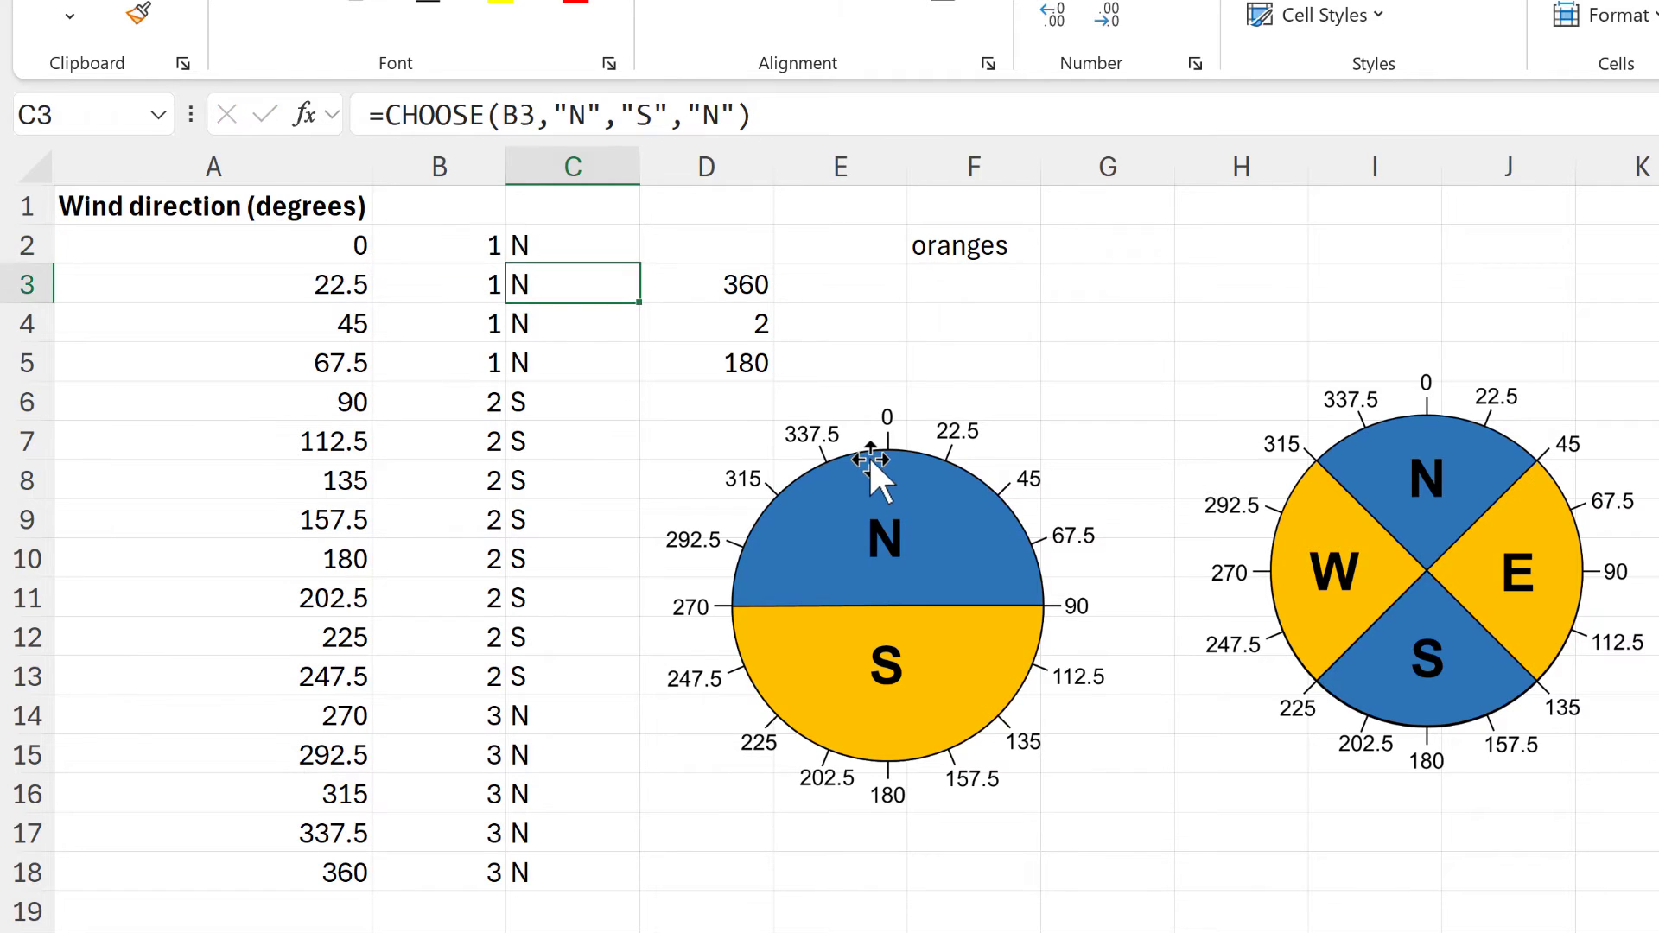
Move the two-sector compass picture down below row 18 and put the four-sector picture in its place.
{"action": "left_click", "coordinate": [861, 406]}
{"action": "left_click_drag", "start_coordinate": [861, 406], "coordinate": [842, 897]}
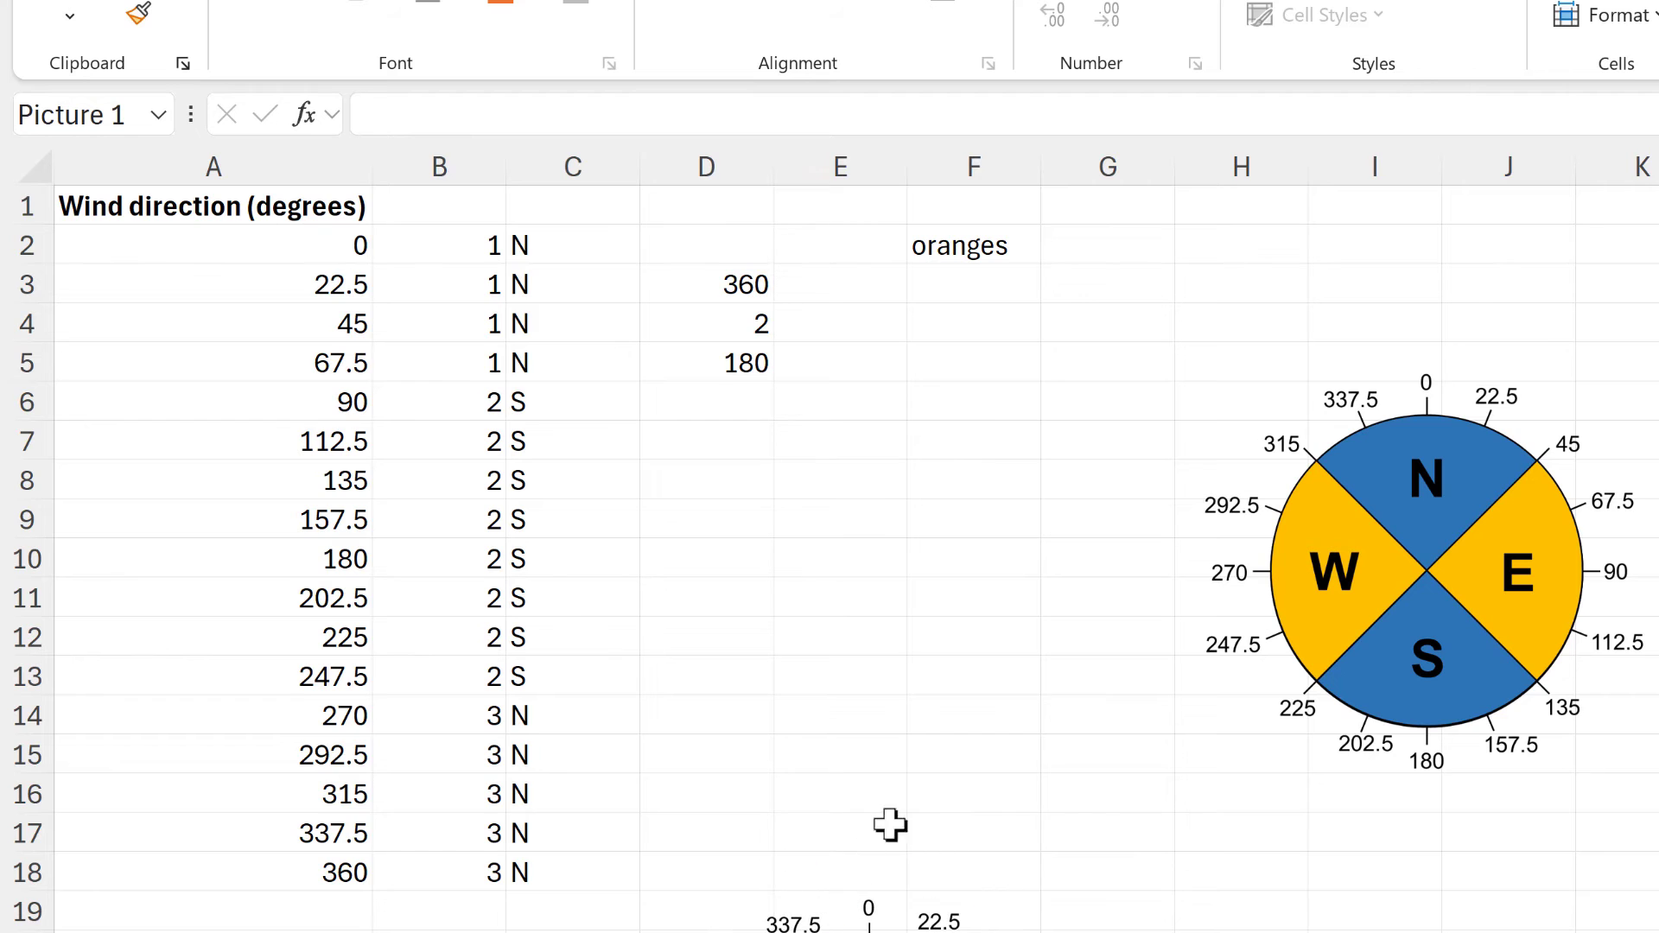
{"action": "left_click", "coordinate": [1322, 458]}
{"action": "left_click_drag", "start_coordinate": [1370, 363], "coordinate": [833, 409]}
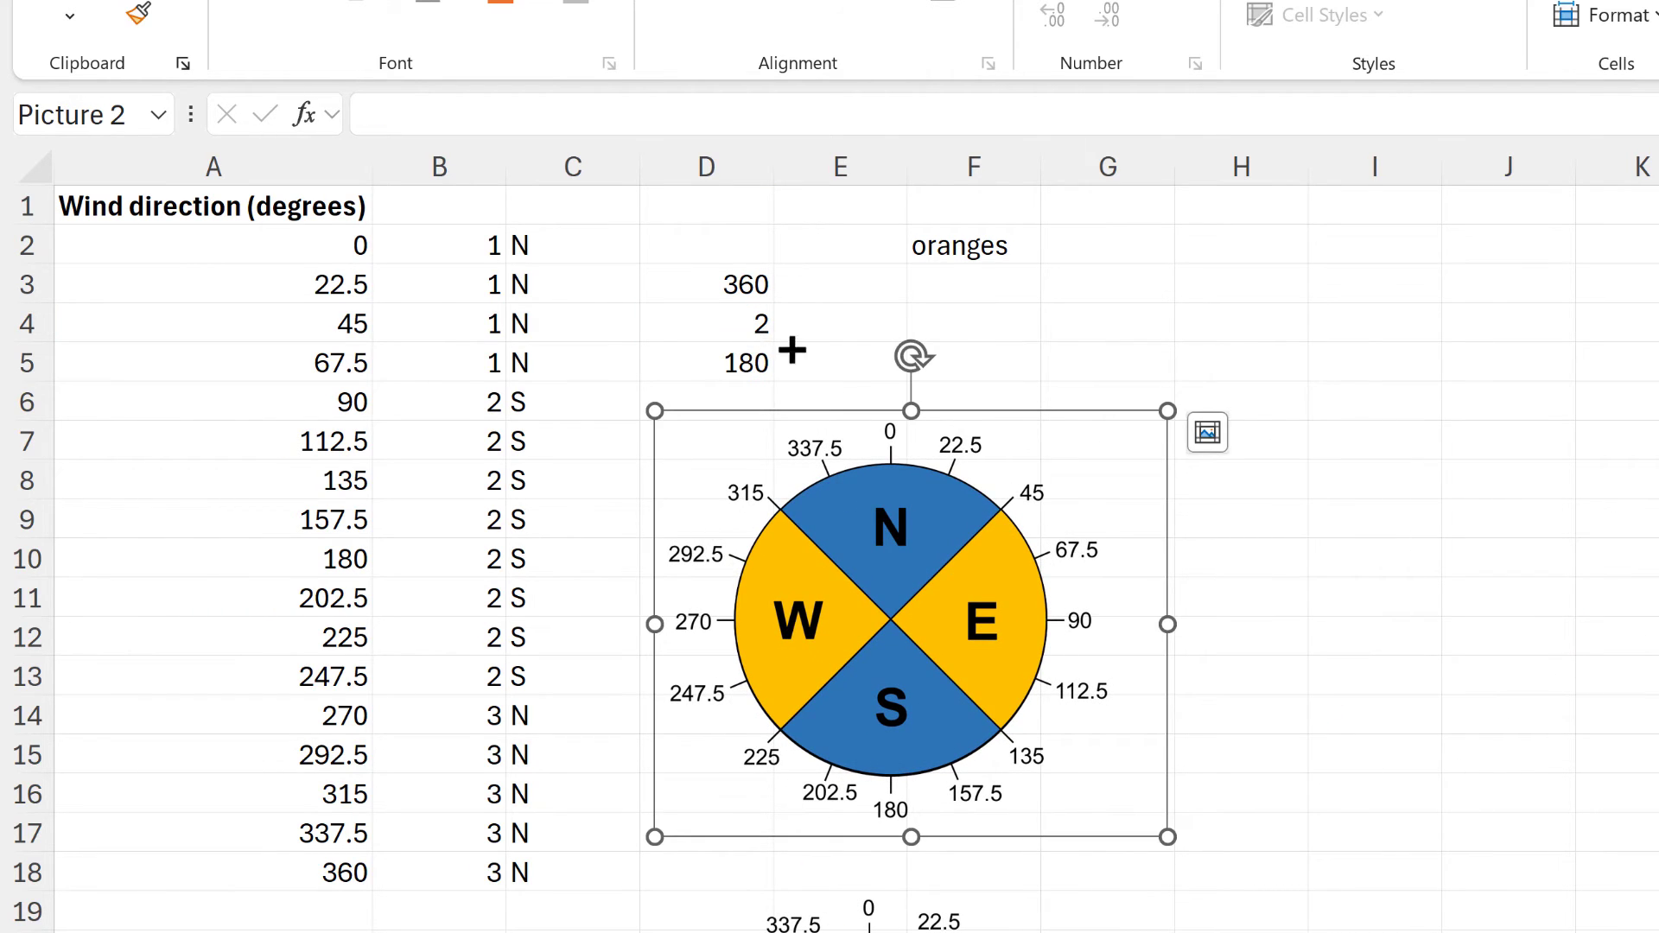
Set the number of compass sectors in cell D4 to 4.
{"action": "left_click", "coordinate": [760, 333]}
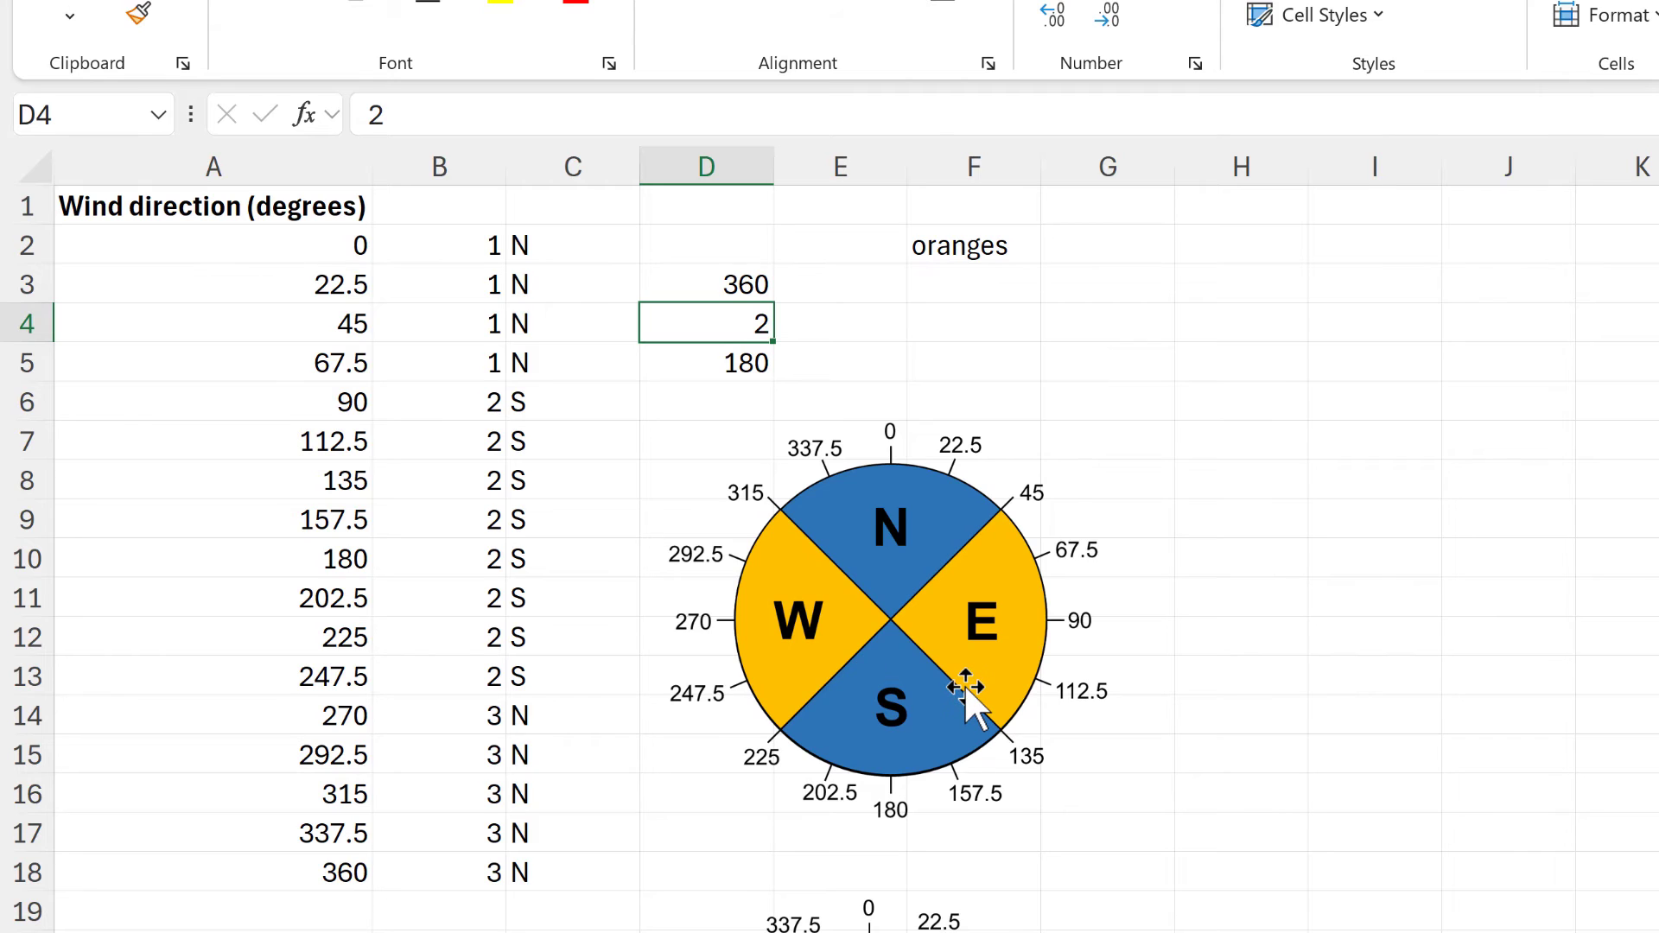
{"action": "type", "text": "4"}
{"action": "key", "text": "Return"}
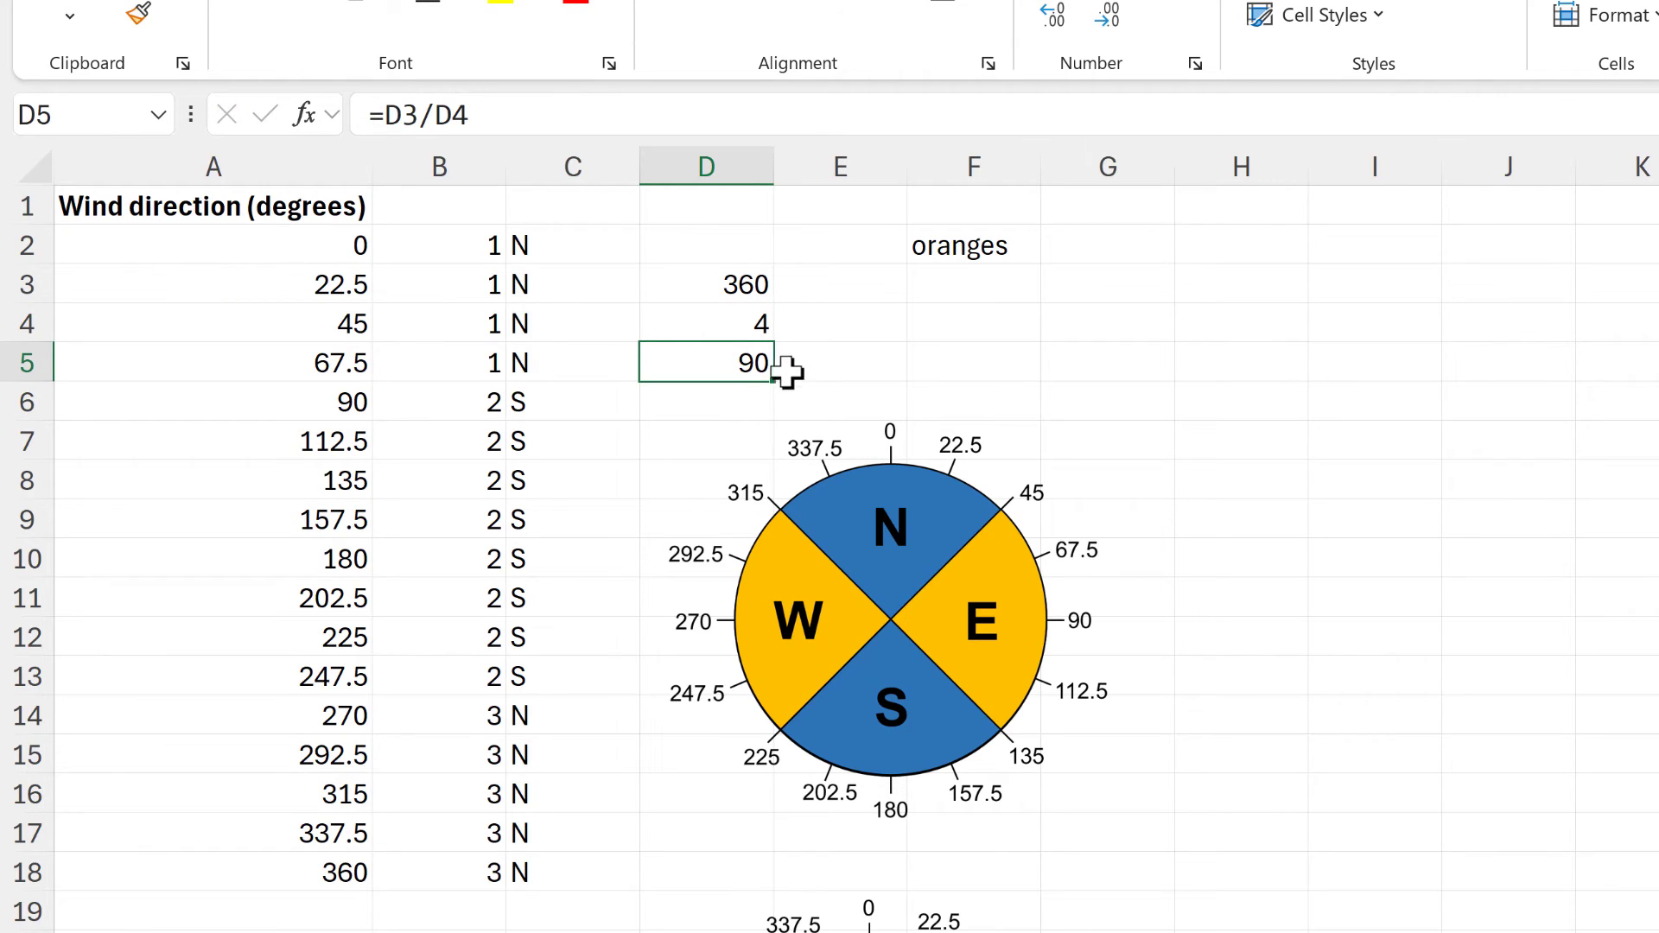
Change the divisor in B2 so the formula reads =ROUND(A2/90,0)+1, and fill it down to B18.
{"action": "left_click", "coordinate": [449, 254]}
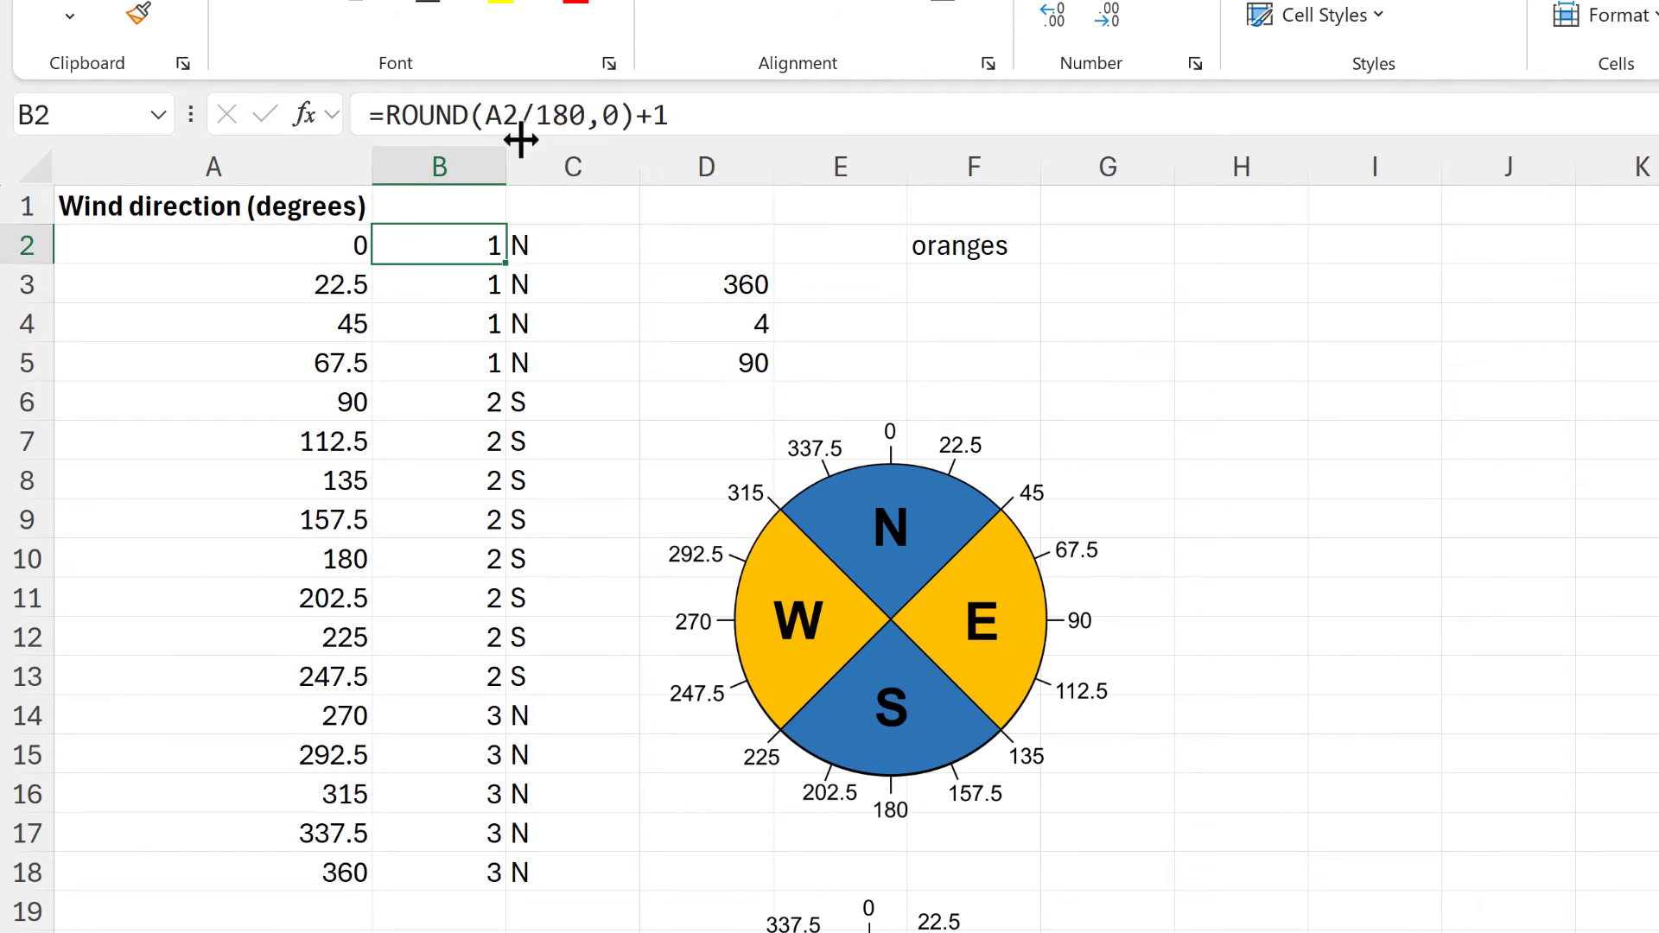
{"action": "left_click", "coordinate": [585, 115]}
{"action": "left_click_drag", "start_coordinate": [585, 115], "coordinate": [544, 115]}
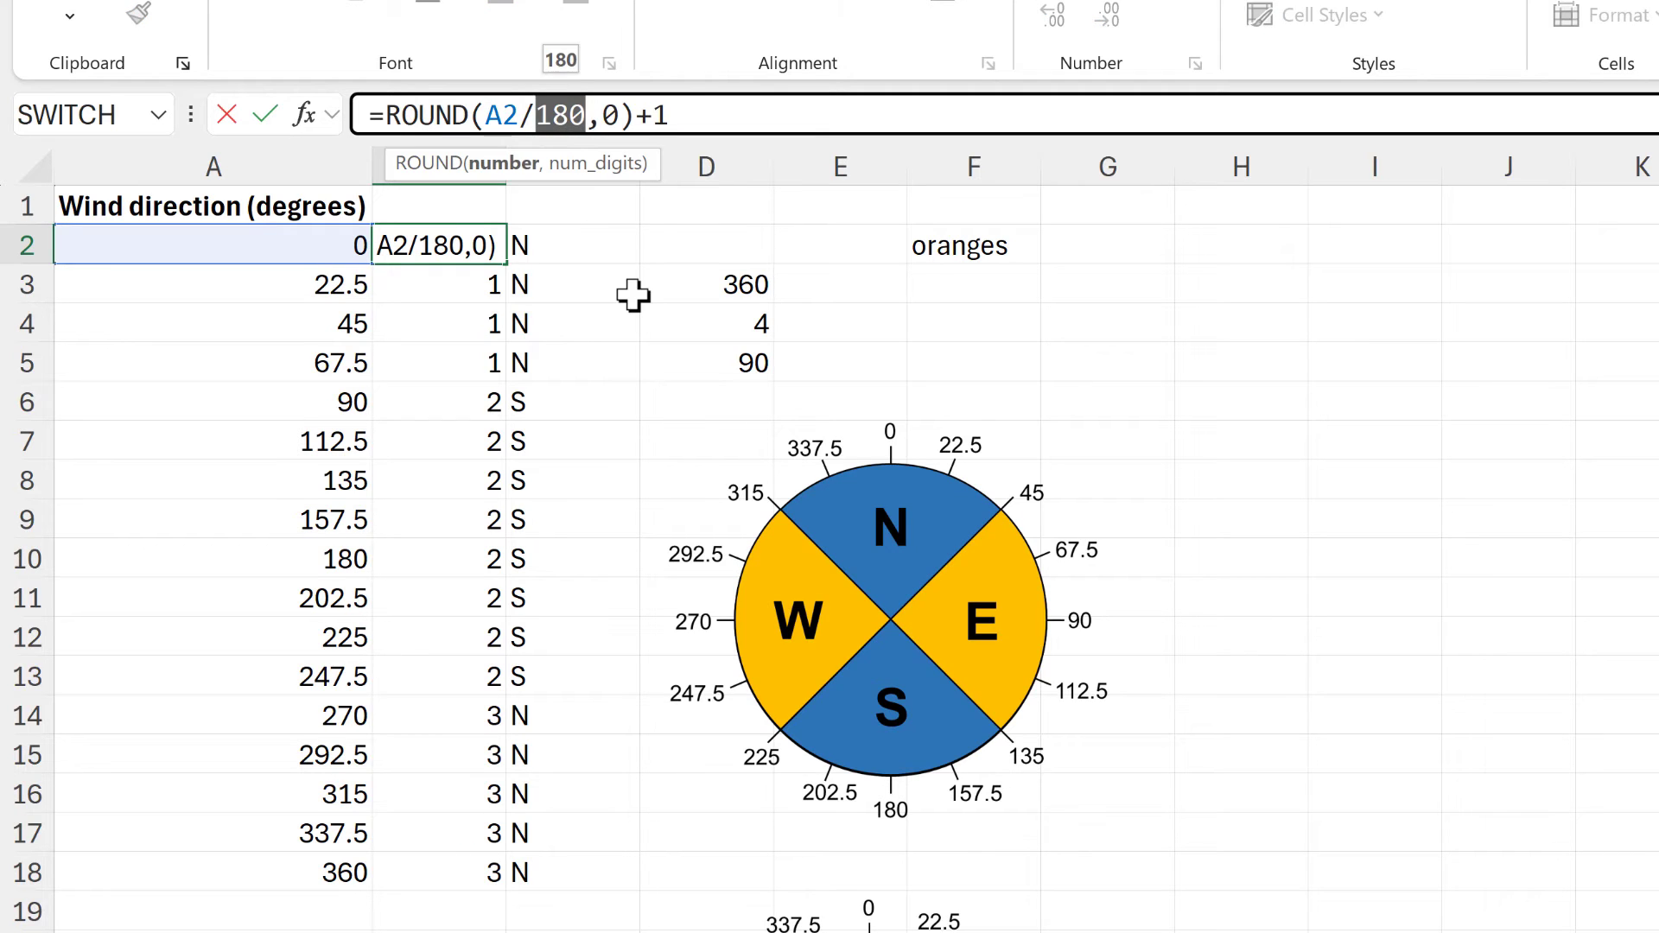
{"action": "type", "text": "90"}
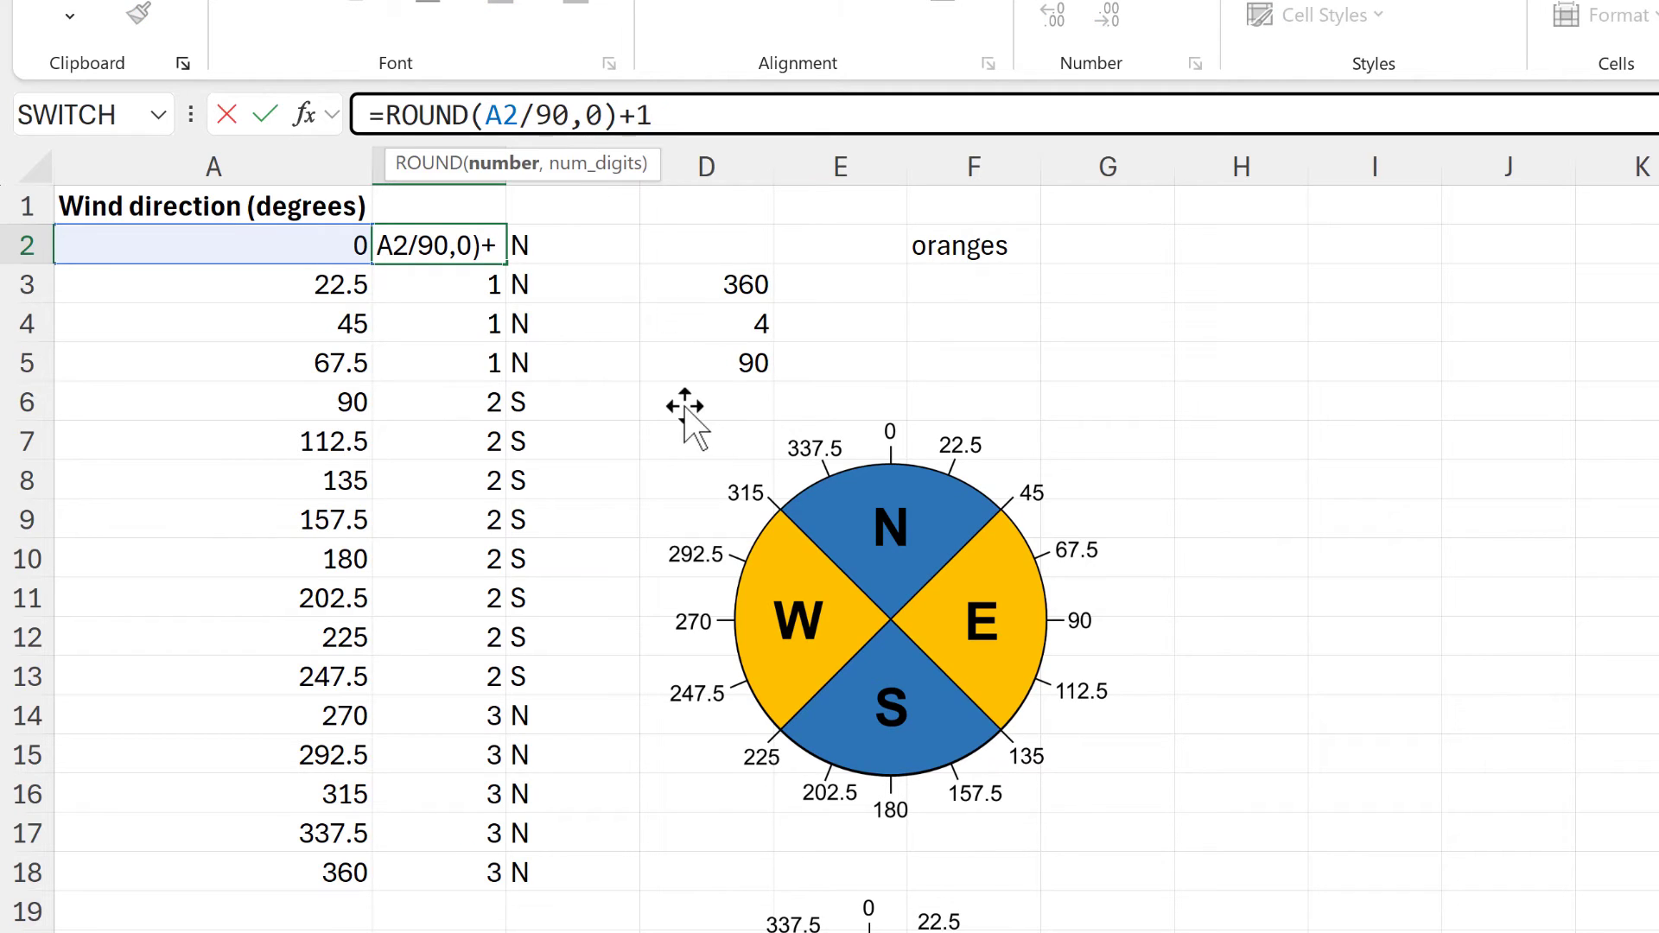
{"action": "key", "text": "Return"}
{"action": "left_click", "coordinate": [497, 251]}
{"action": "double_click", "coordinate": [509, 260]}
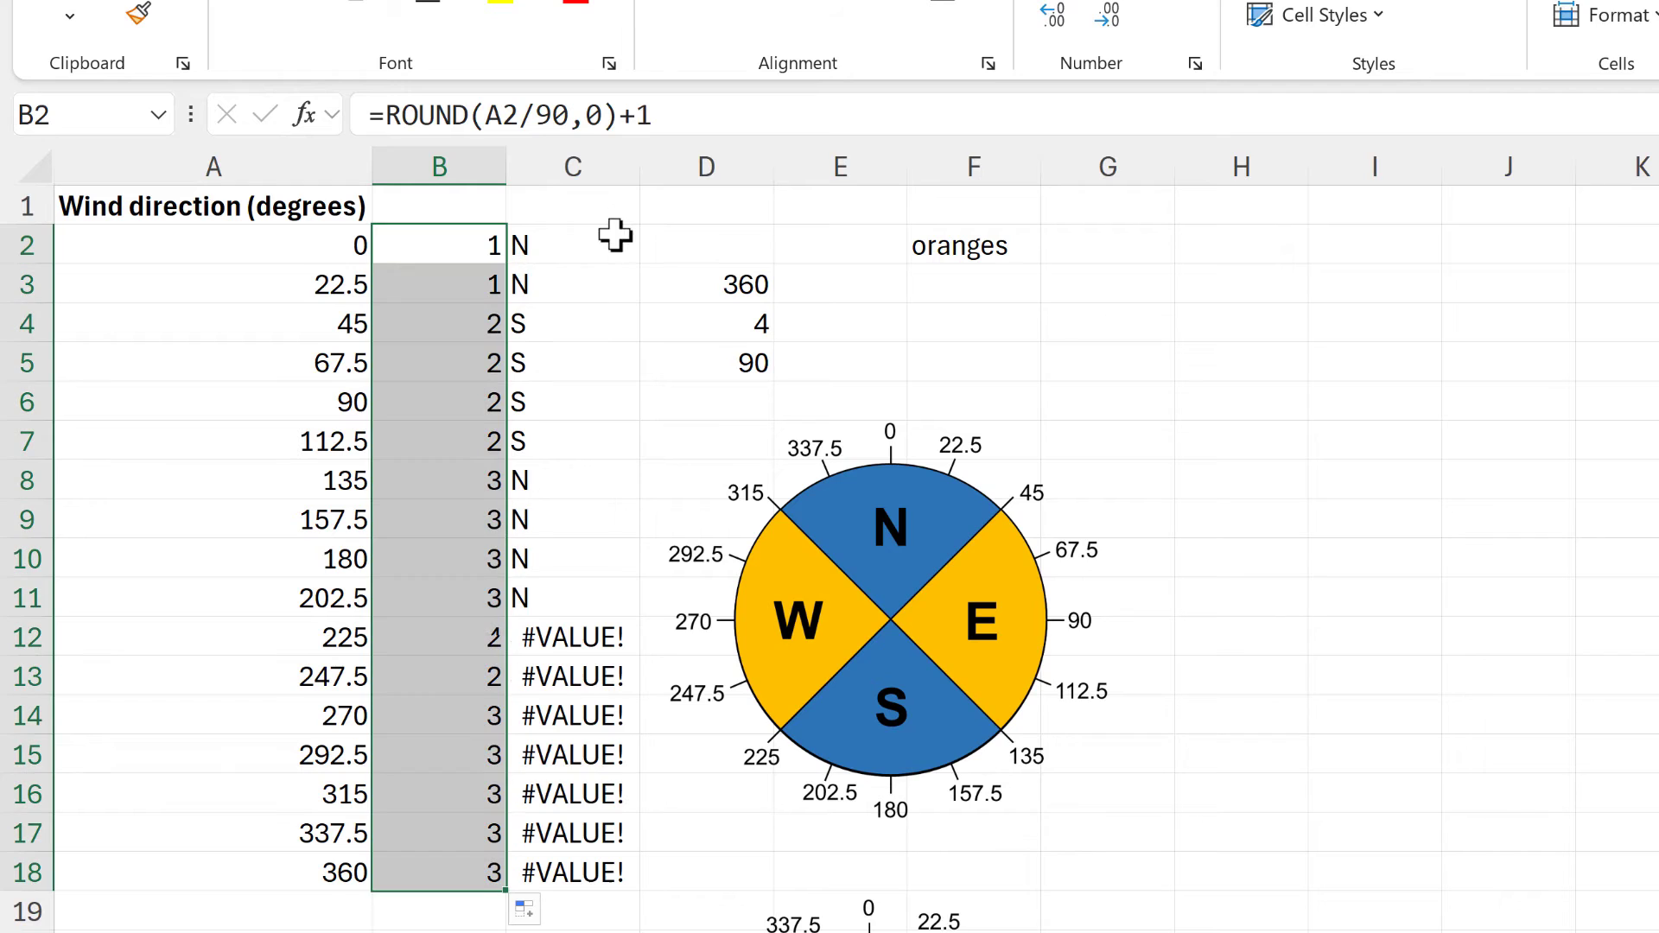
Extend the formula in C2 to =CHOOSE(B2,"N","E","S","W","N") and fill it down to C18.
{"action": "left_click", "coordinate": [609, 242]}
{"action": "left_click", "coordinate": [812, 118]}
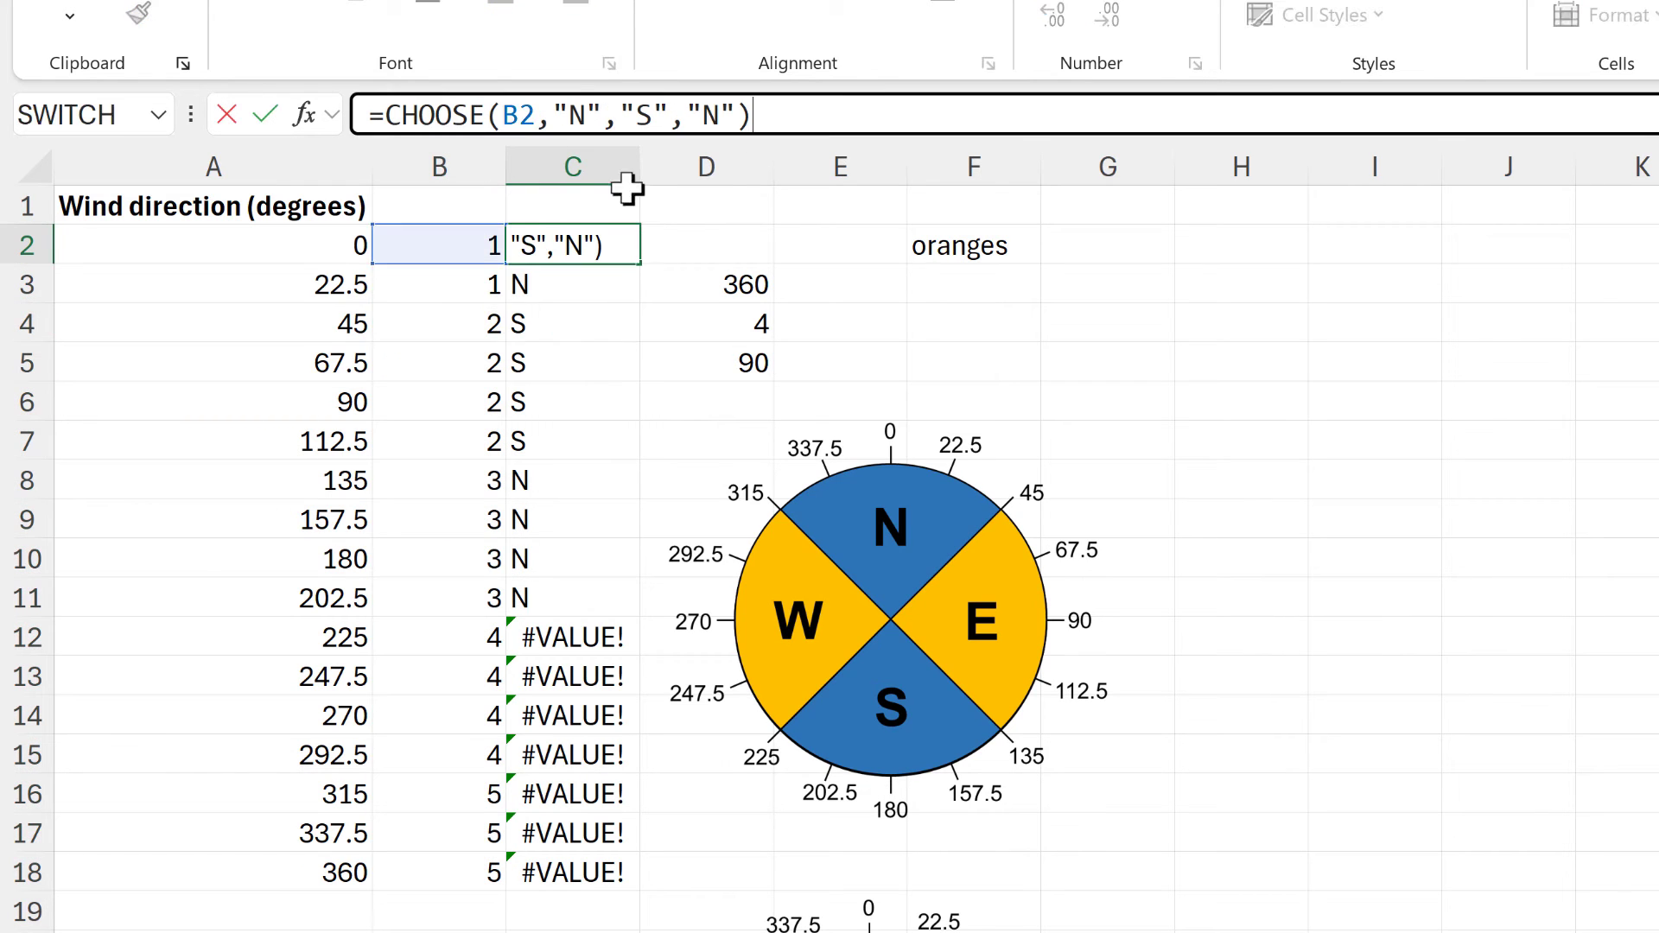
{"action": "left_click", "coordinate": [624, 110]}
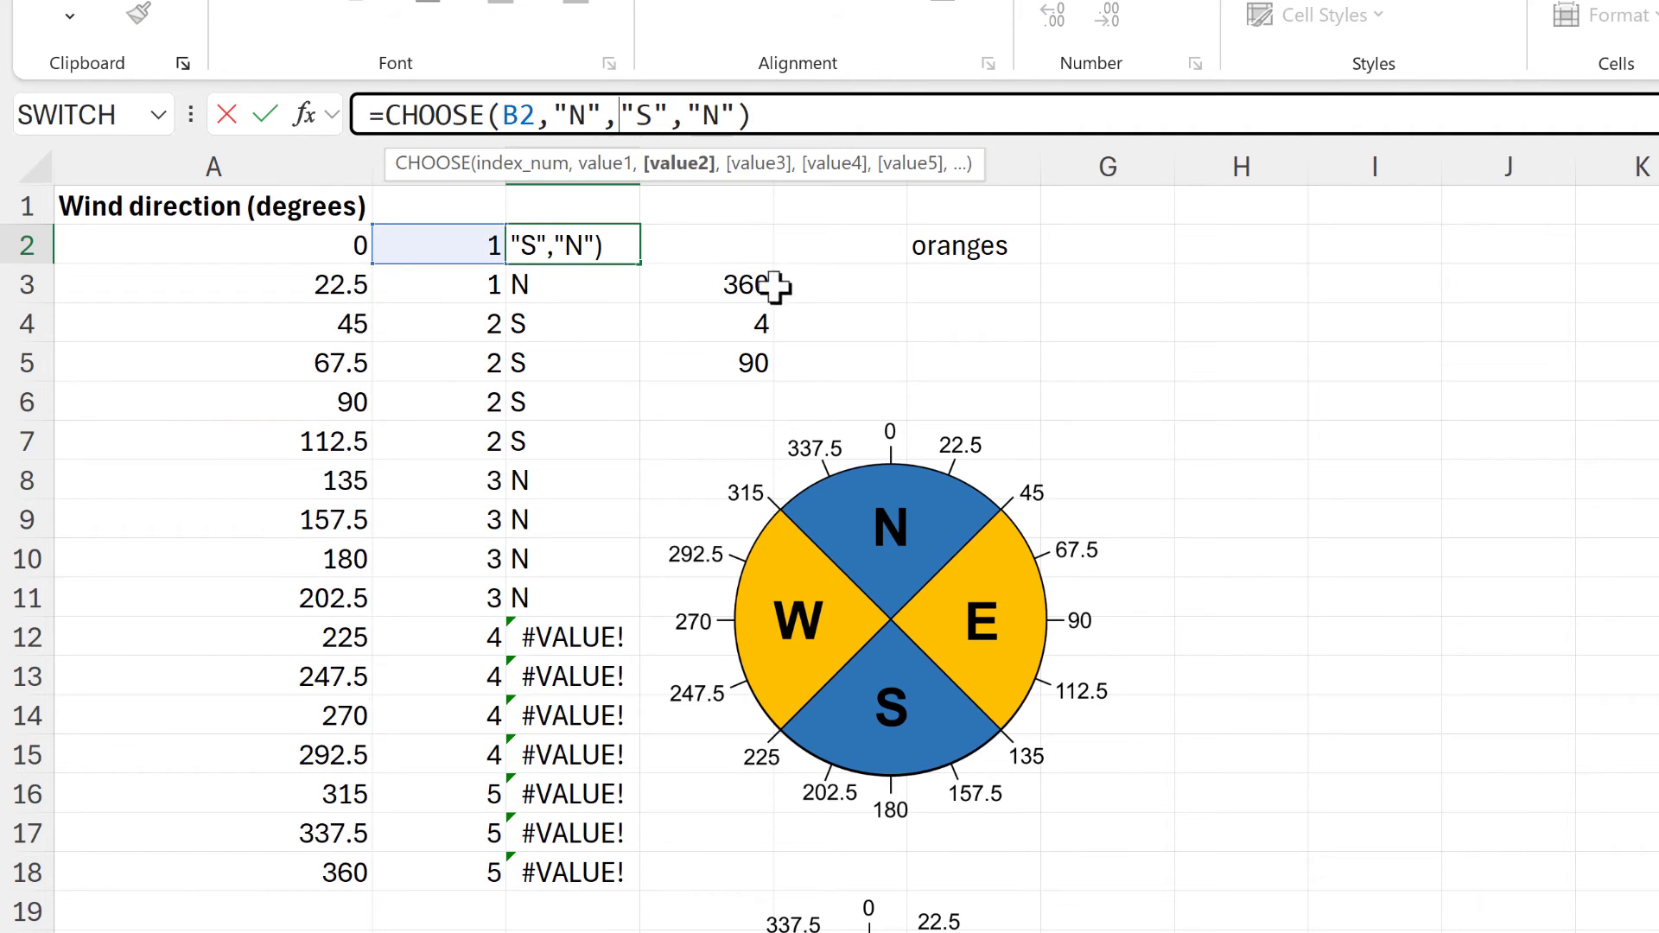
{"action": "type", "text": "\""}
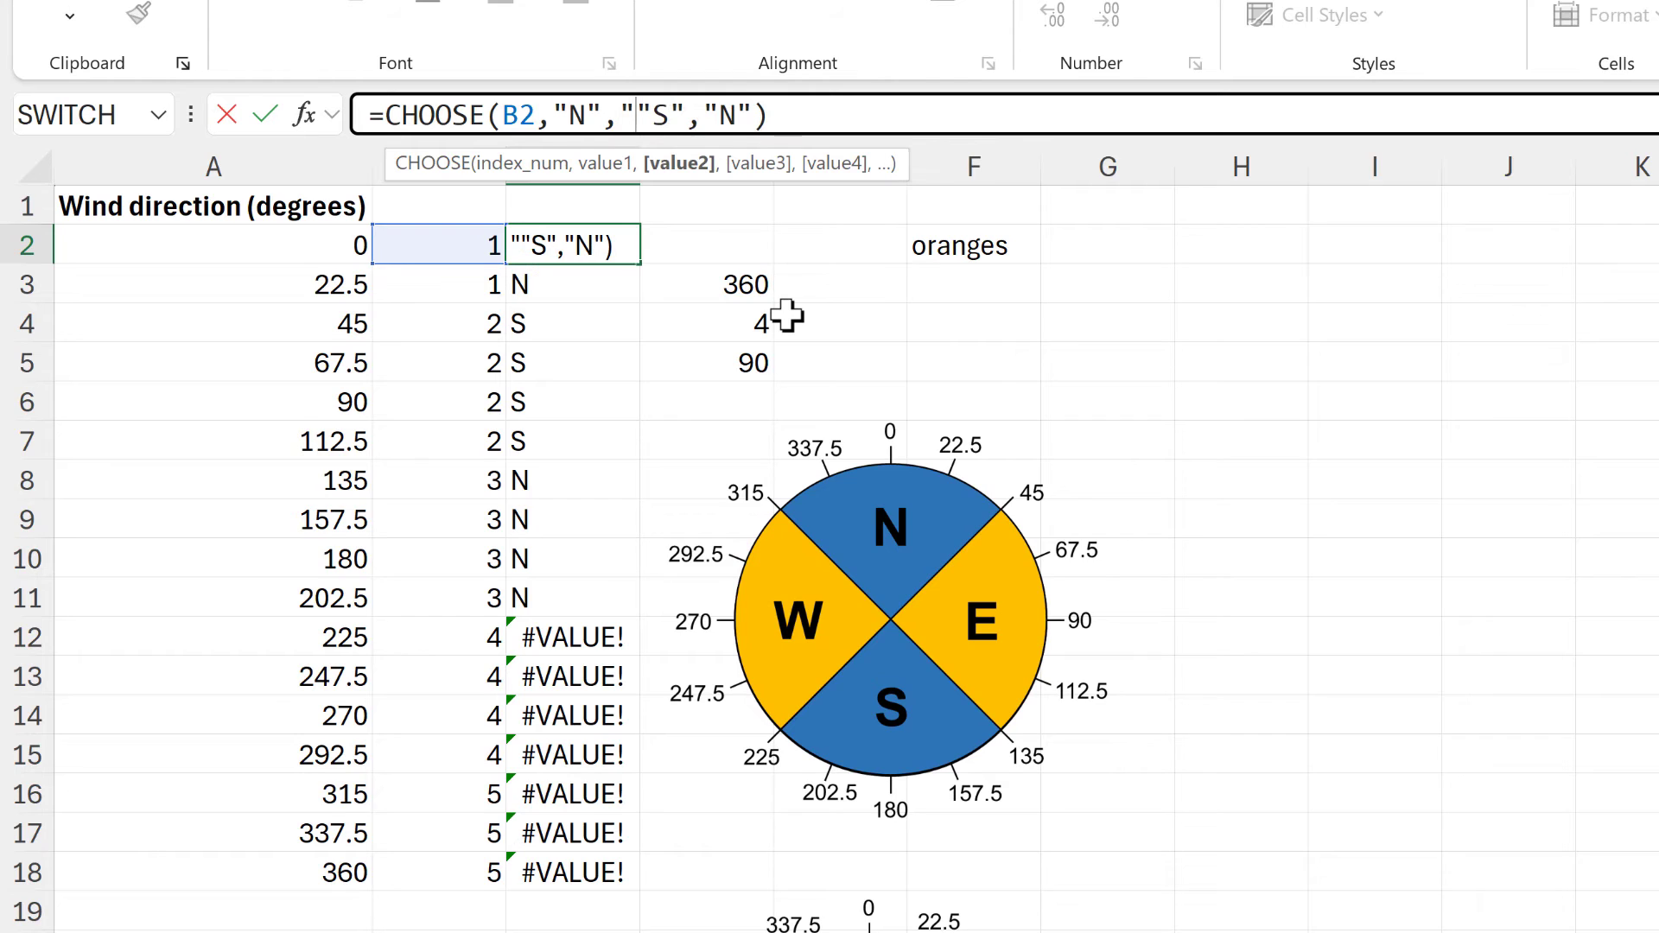
{"action": "type", "text": "E\","}
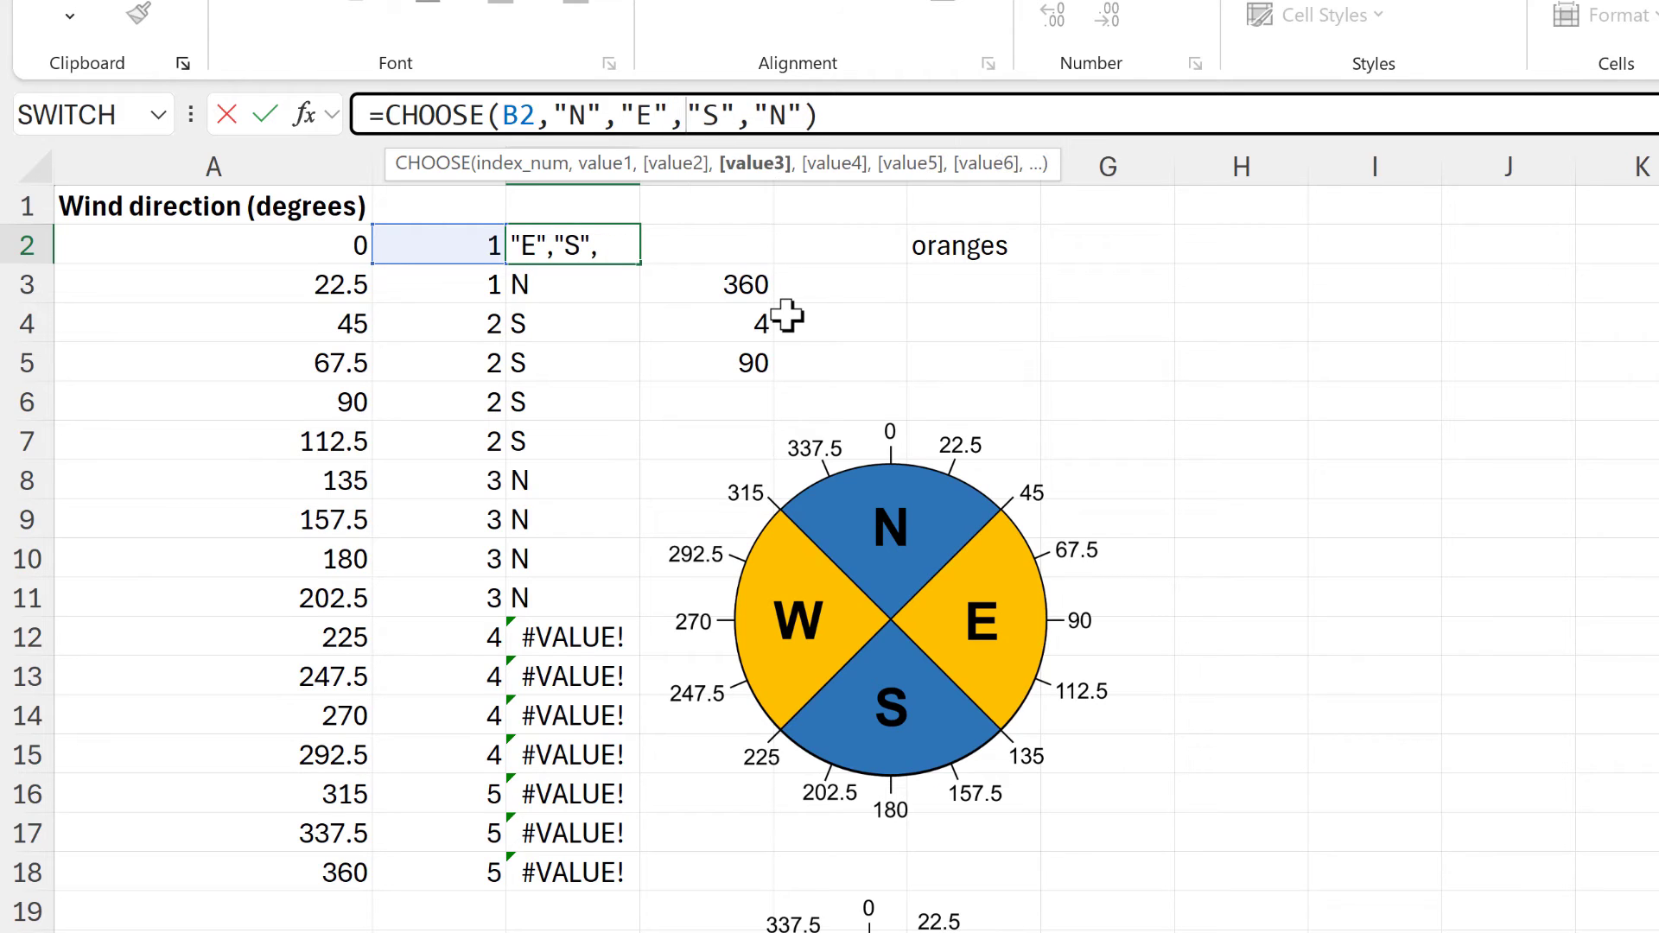
{"action": "left_click", "coordinate": [756, 115]}
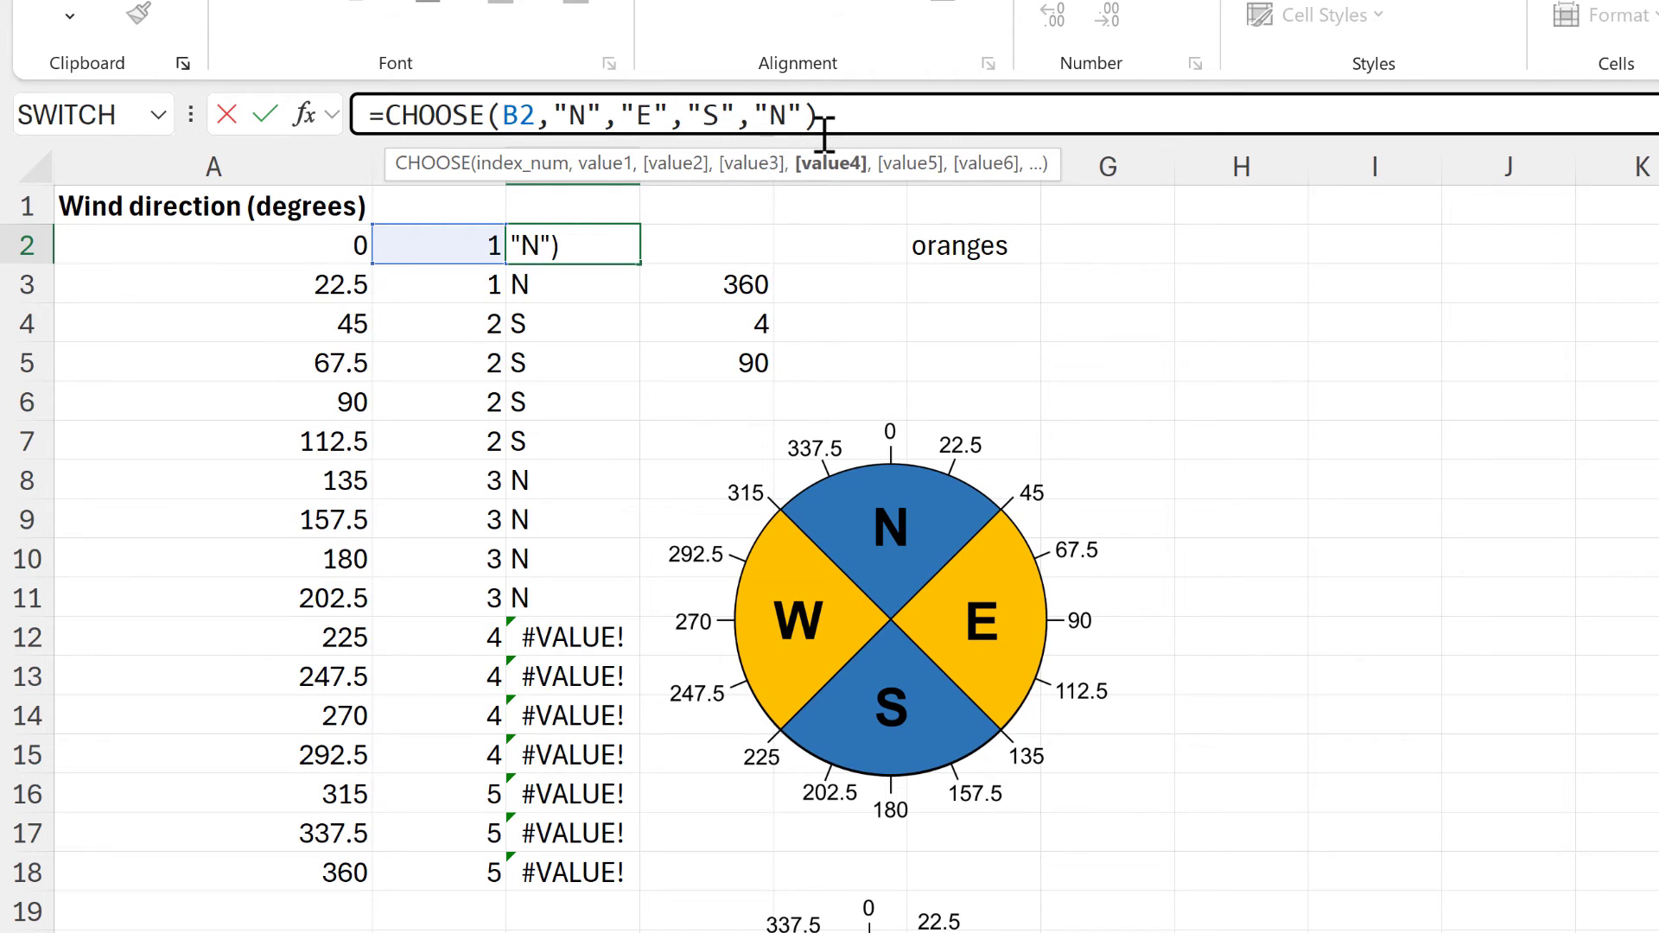
{"action": "type", "text": "\"W\""}
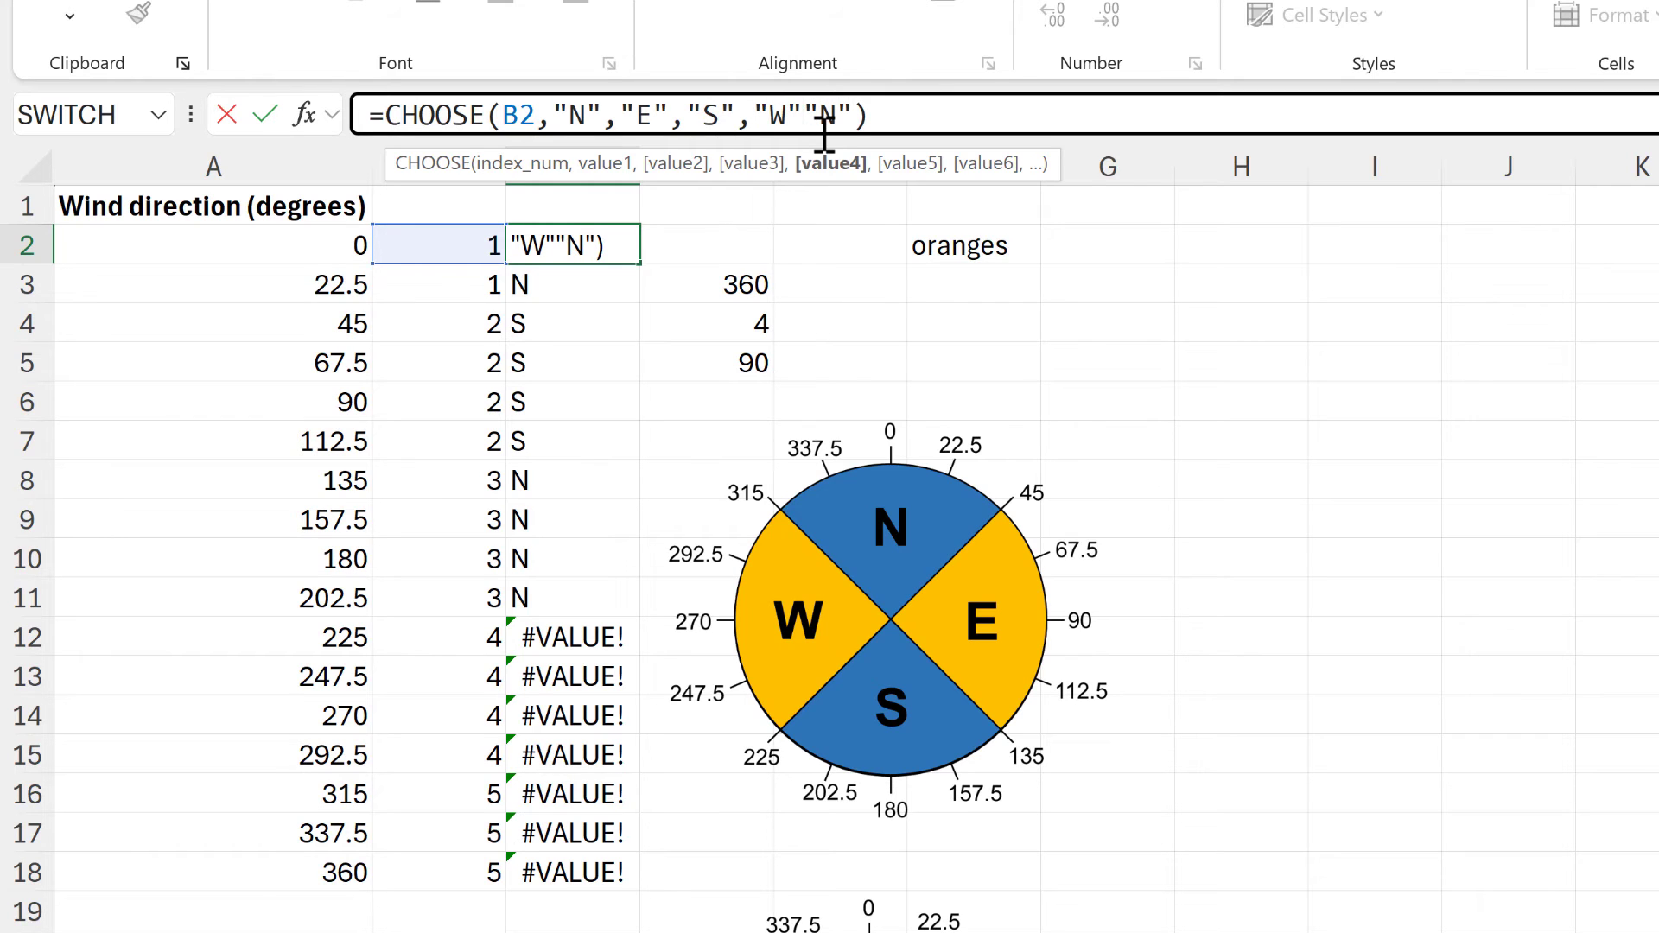
{"action": "type", "text": ","}
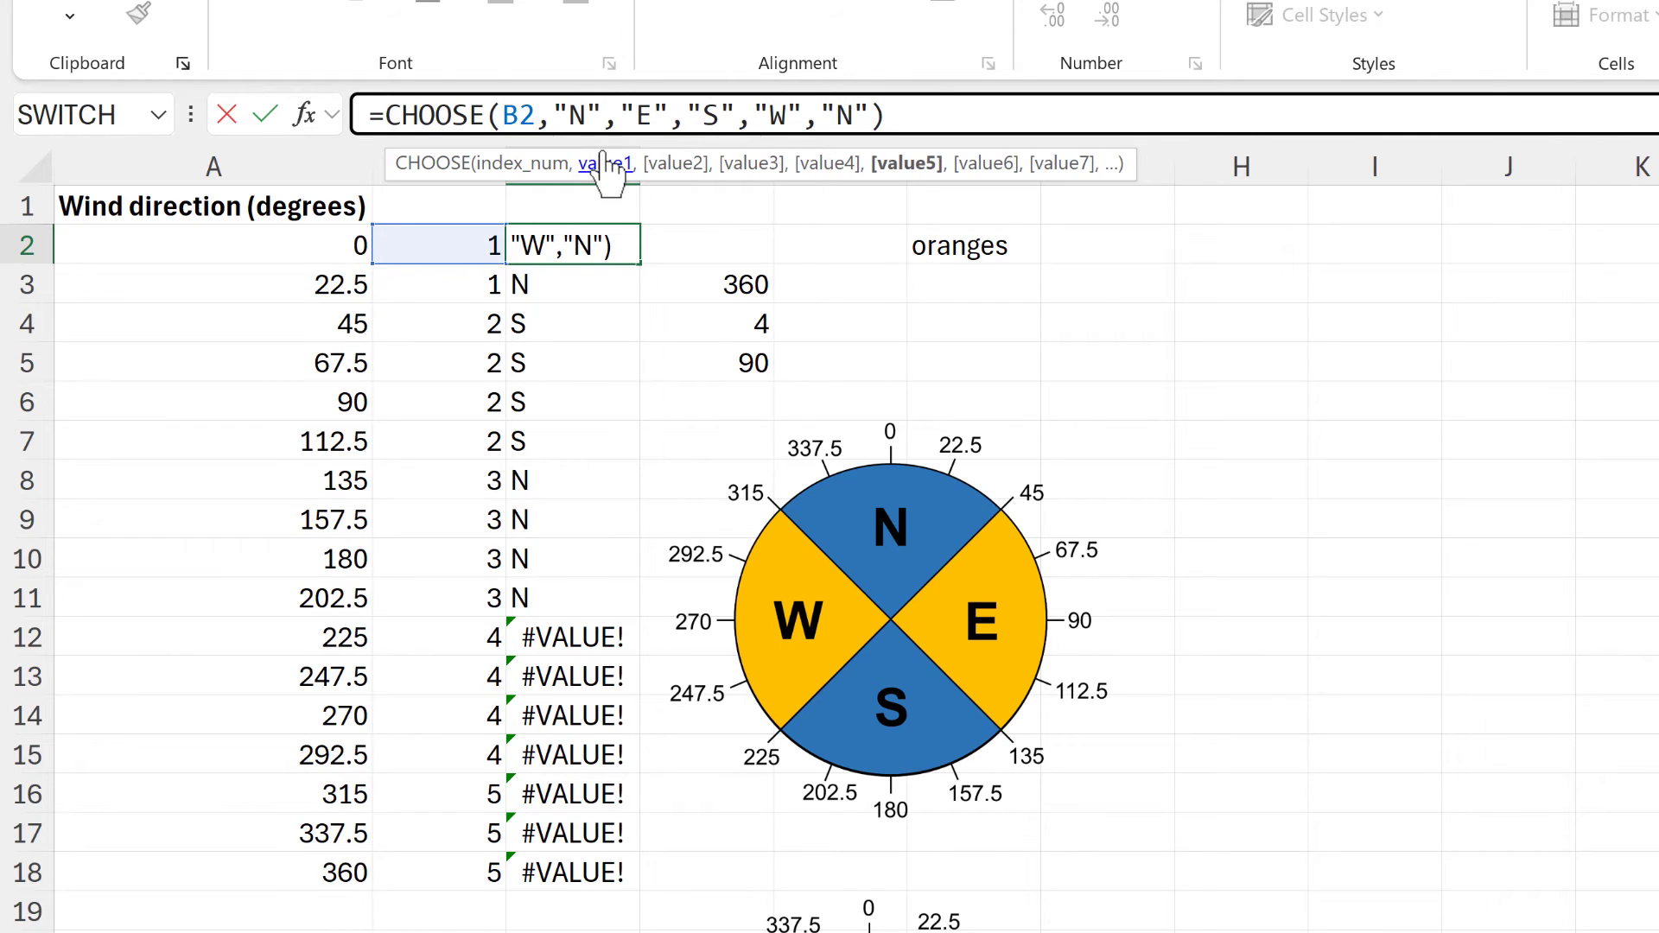
{"action": "left_click", "coordinate": [964, 98]}
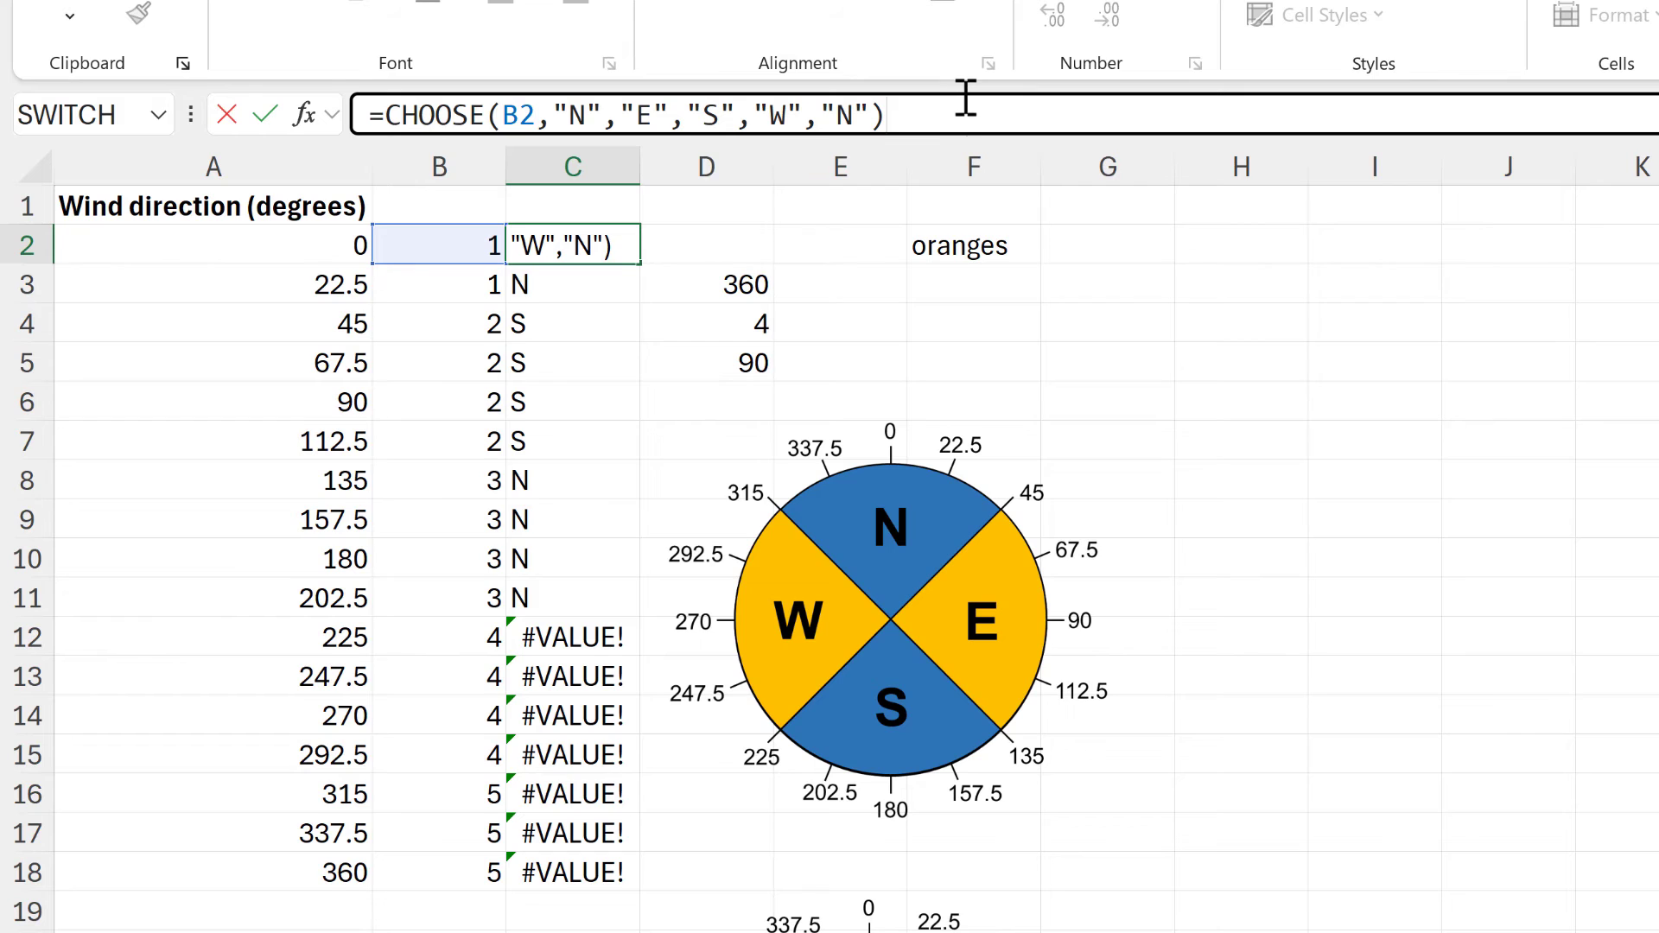
{"action": "key", "text": "Return"}
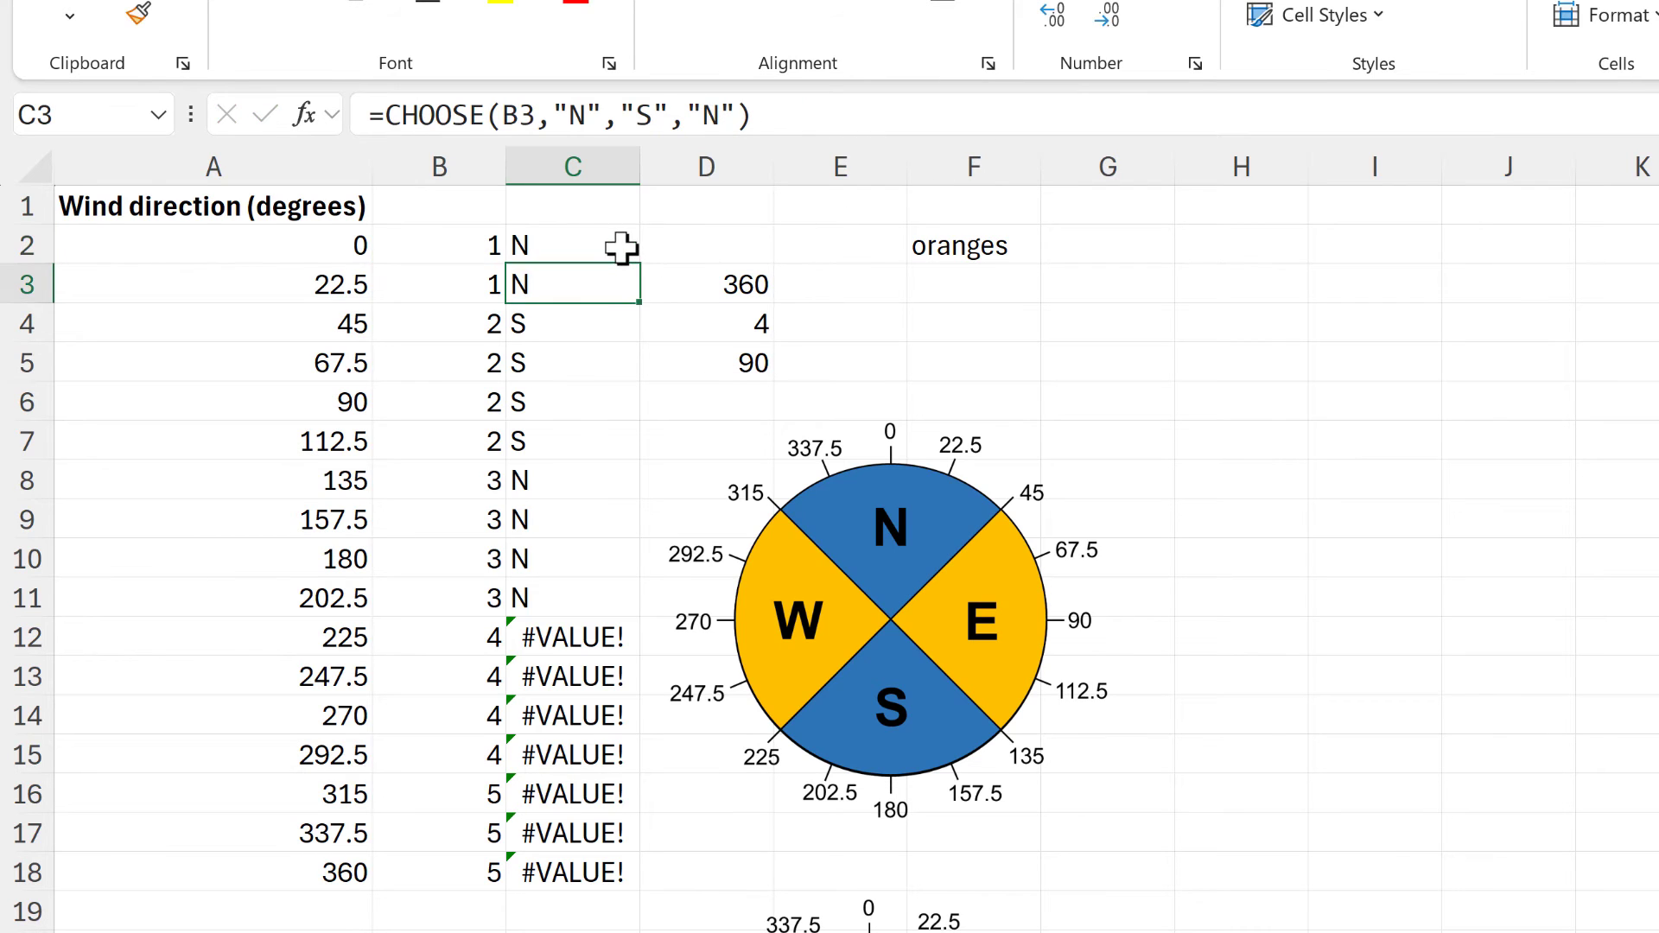
{"action": "left_click", "coordinate": [629, 249]}
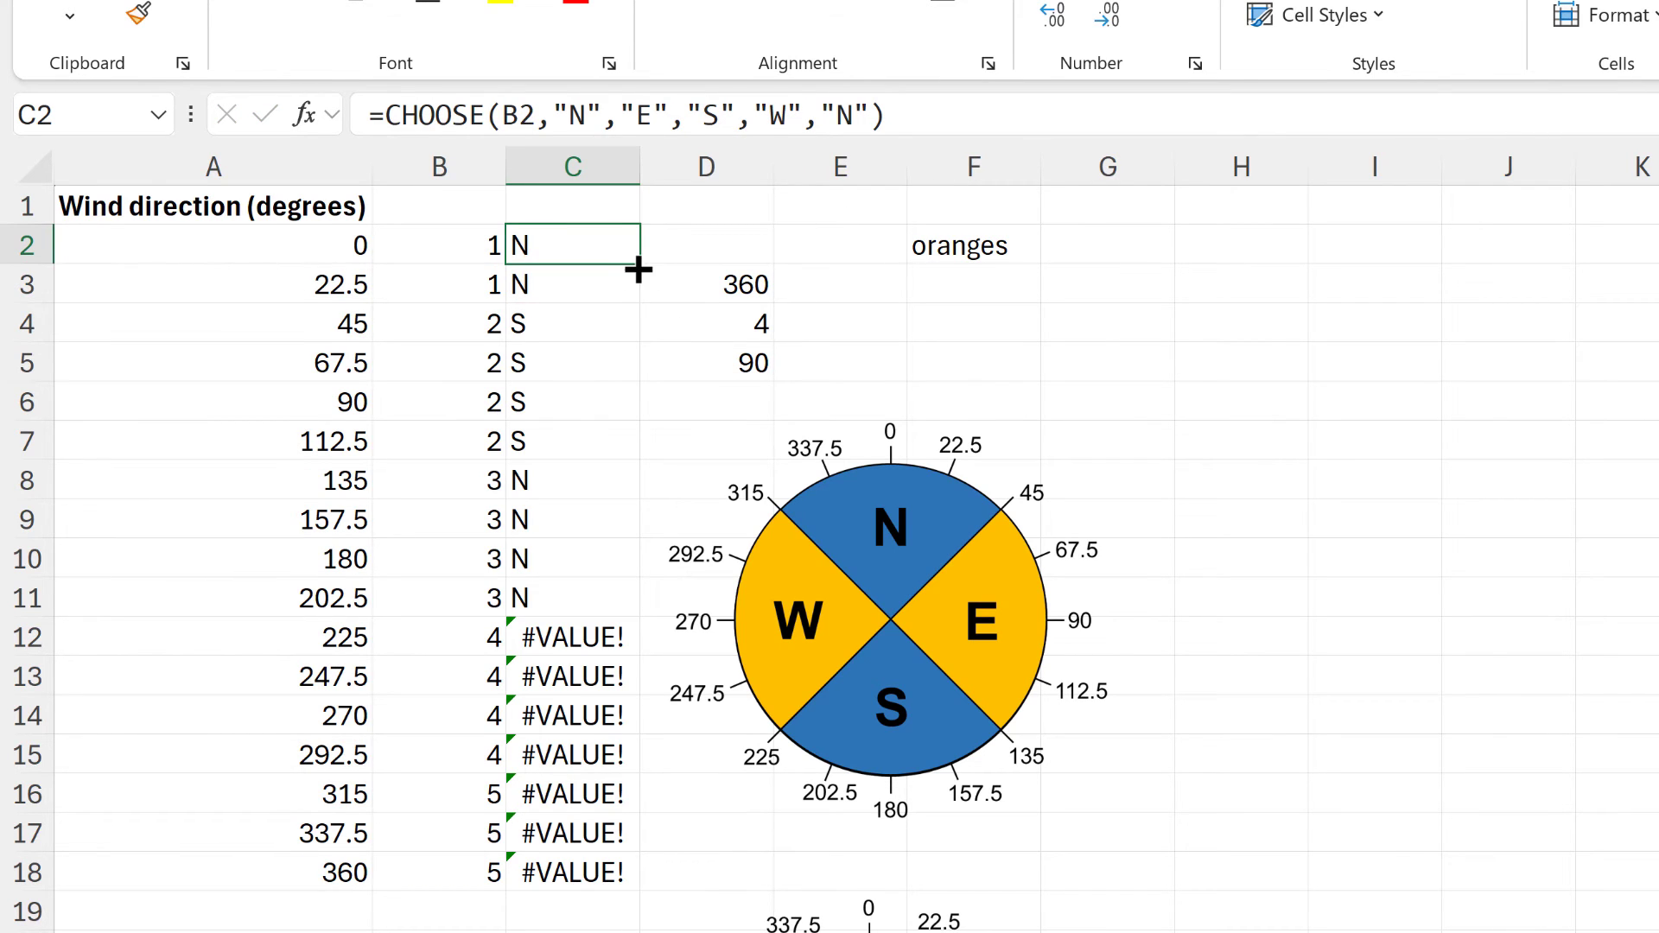
{"action": "double_click", "coordinate": [641, 263]}
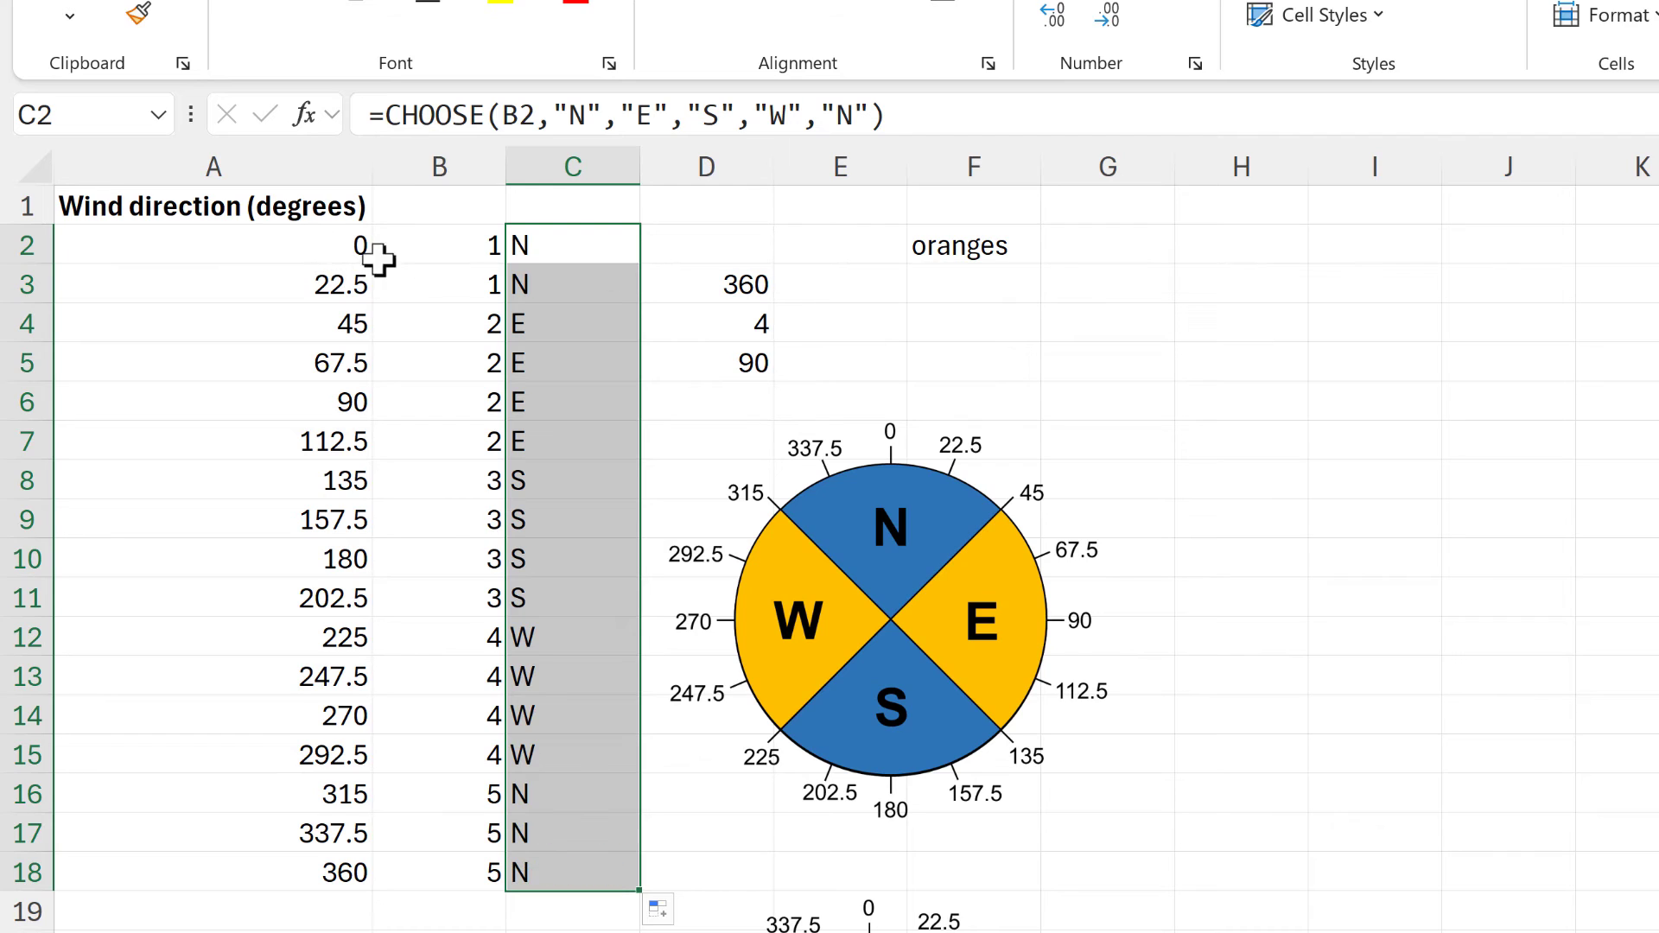
Compare rows 2–3, 4–7, 8–11, 12–15 and 16–18 with the four-sector compass diagram.
{"action": "left_click_drag", "start_coordinate": [359, 251], "coordinate": [553, 285]}
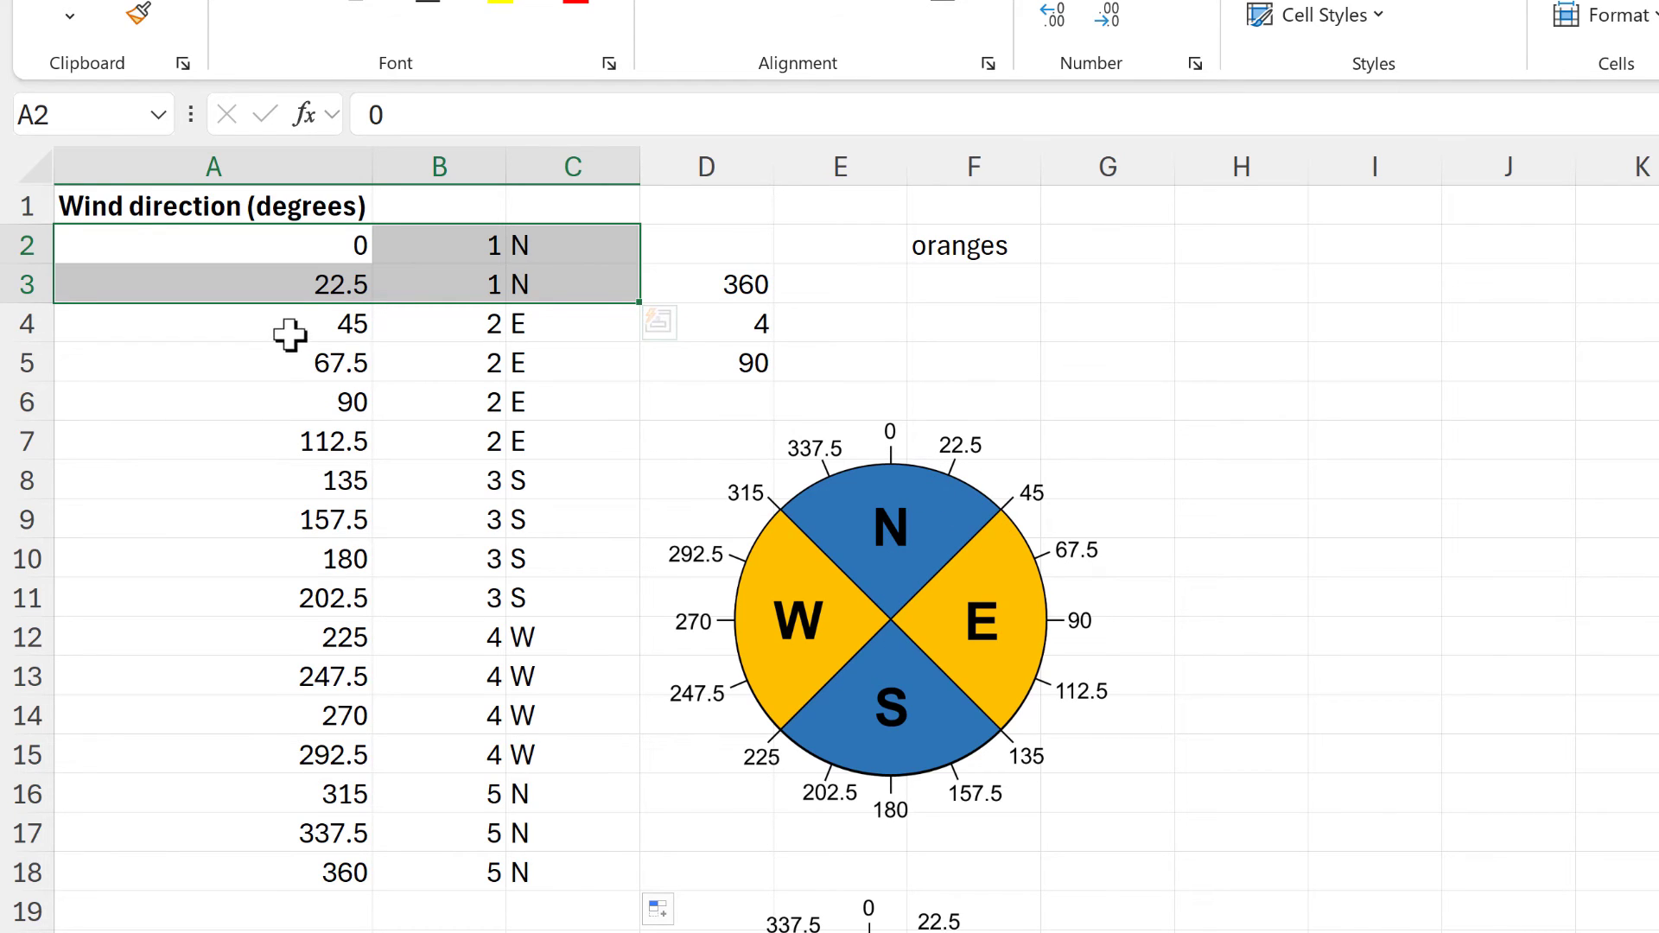
{"action": "left_click_drag", "start_coordinate": [289, 330], "coordinate": [570, 449]}
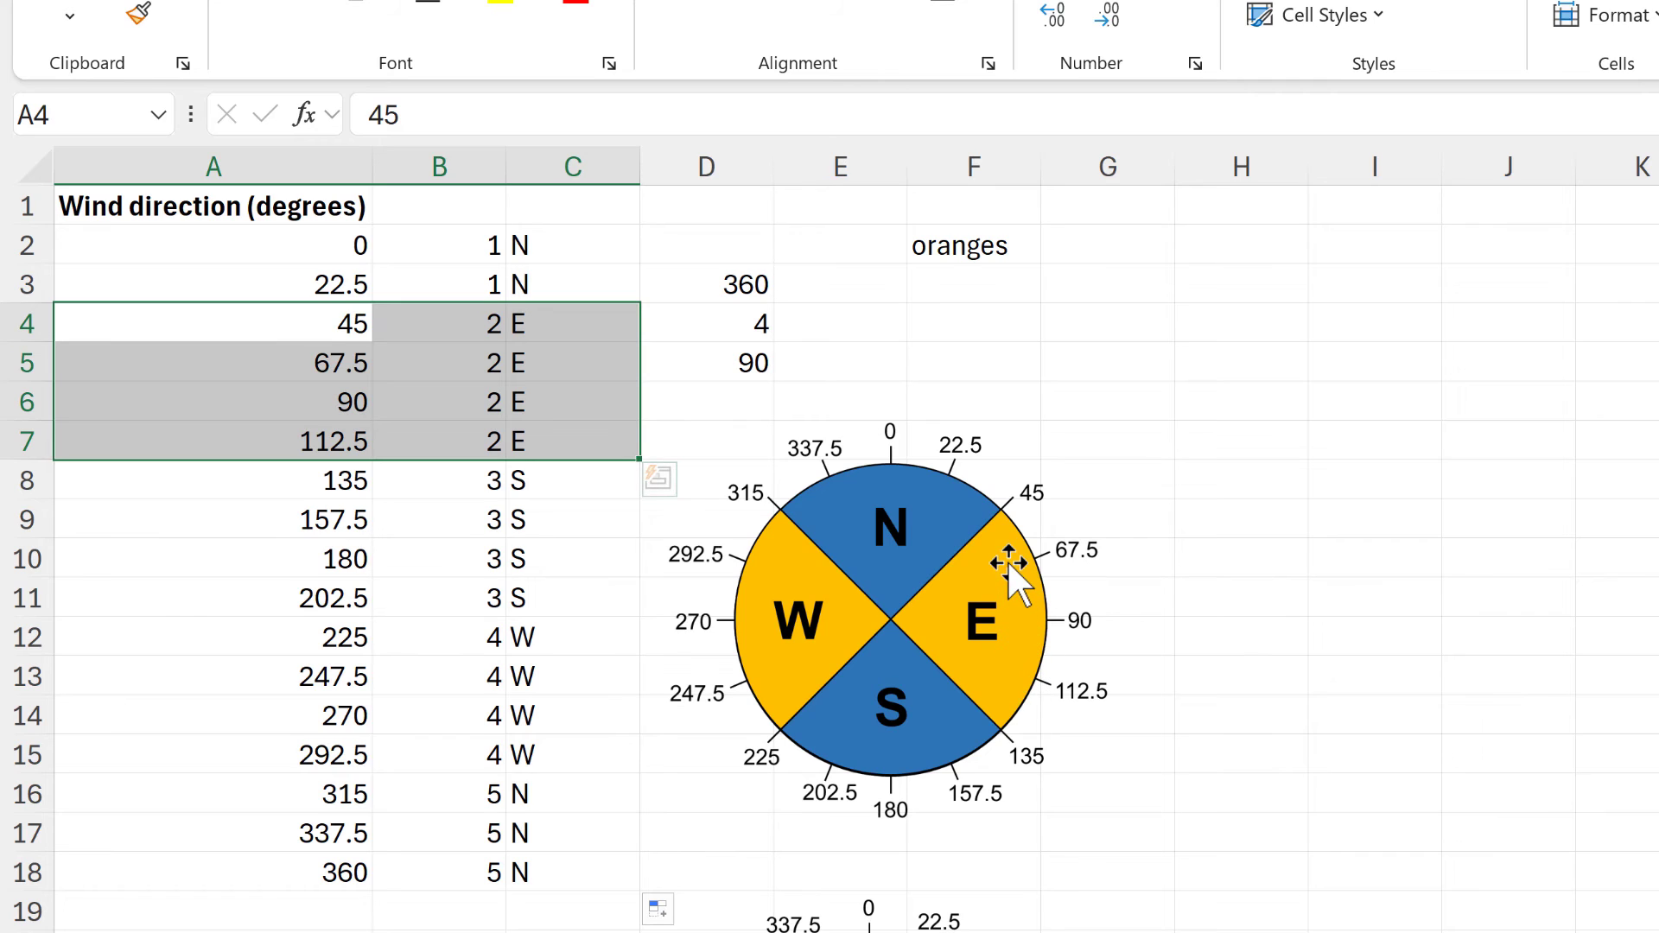
{"action": "left_click_drag", "start_coordinate": [344, 486], "coordinate": [561, 596]}
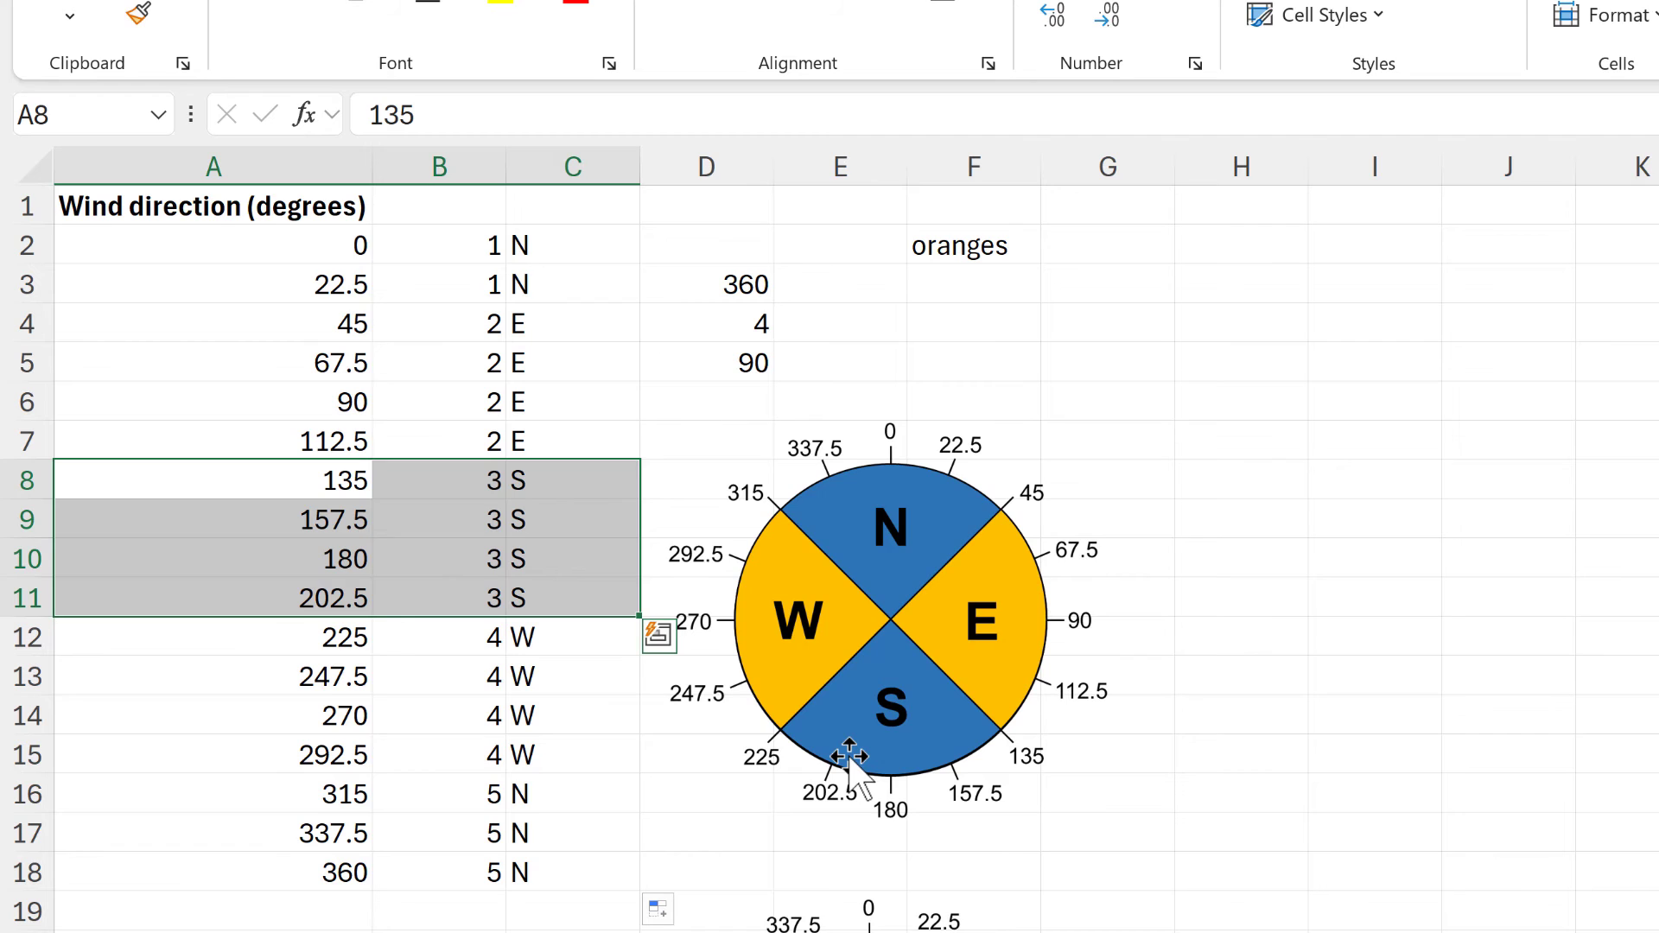
{"action": "left_click_drag", "start_coordinate": [371, 644], "coordinate": [635, 791]}
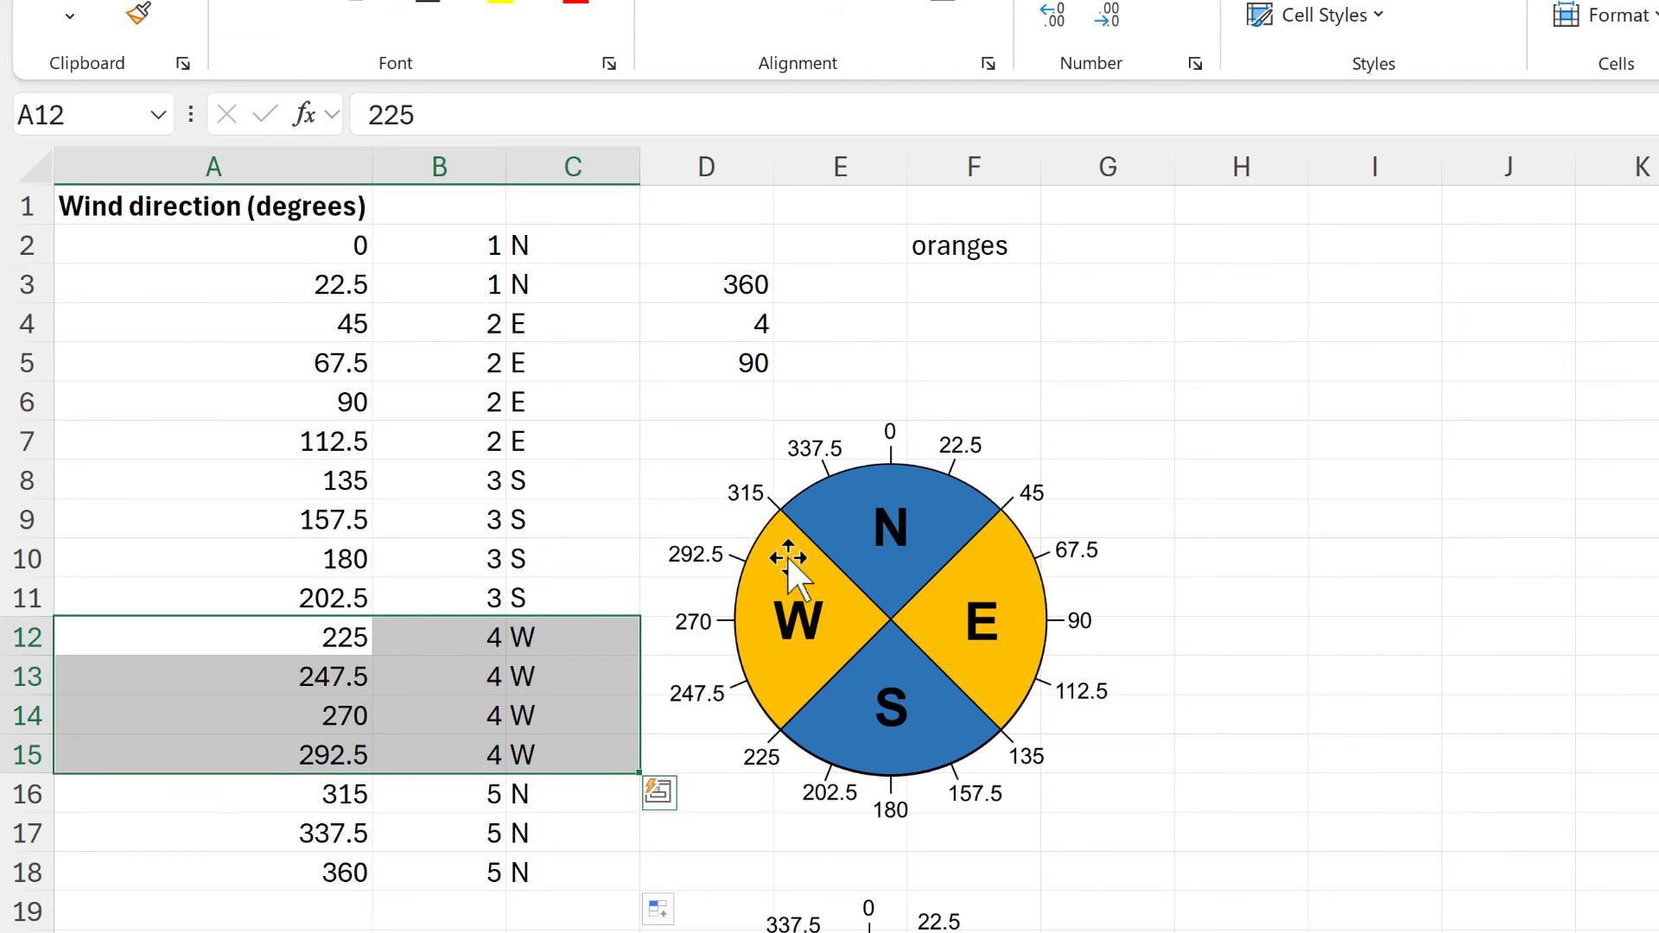
{"action": "left_click_drag", "start_coordinate": [402, 790], "coordinate": [521, 859]}
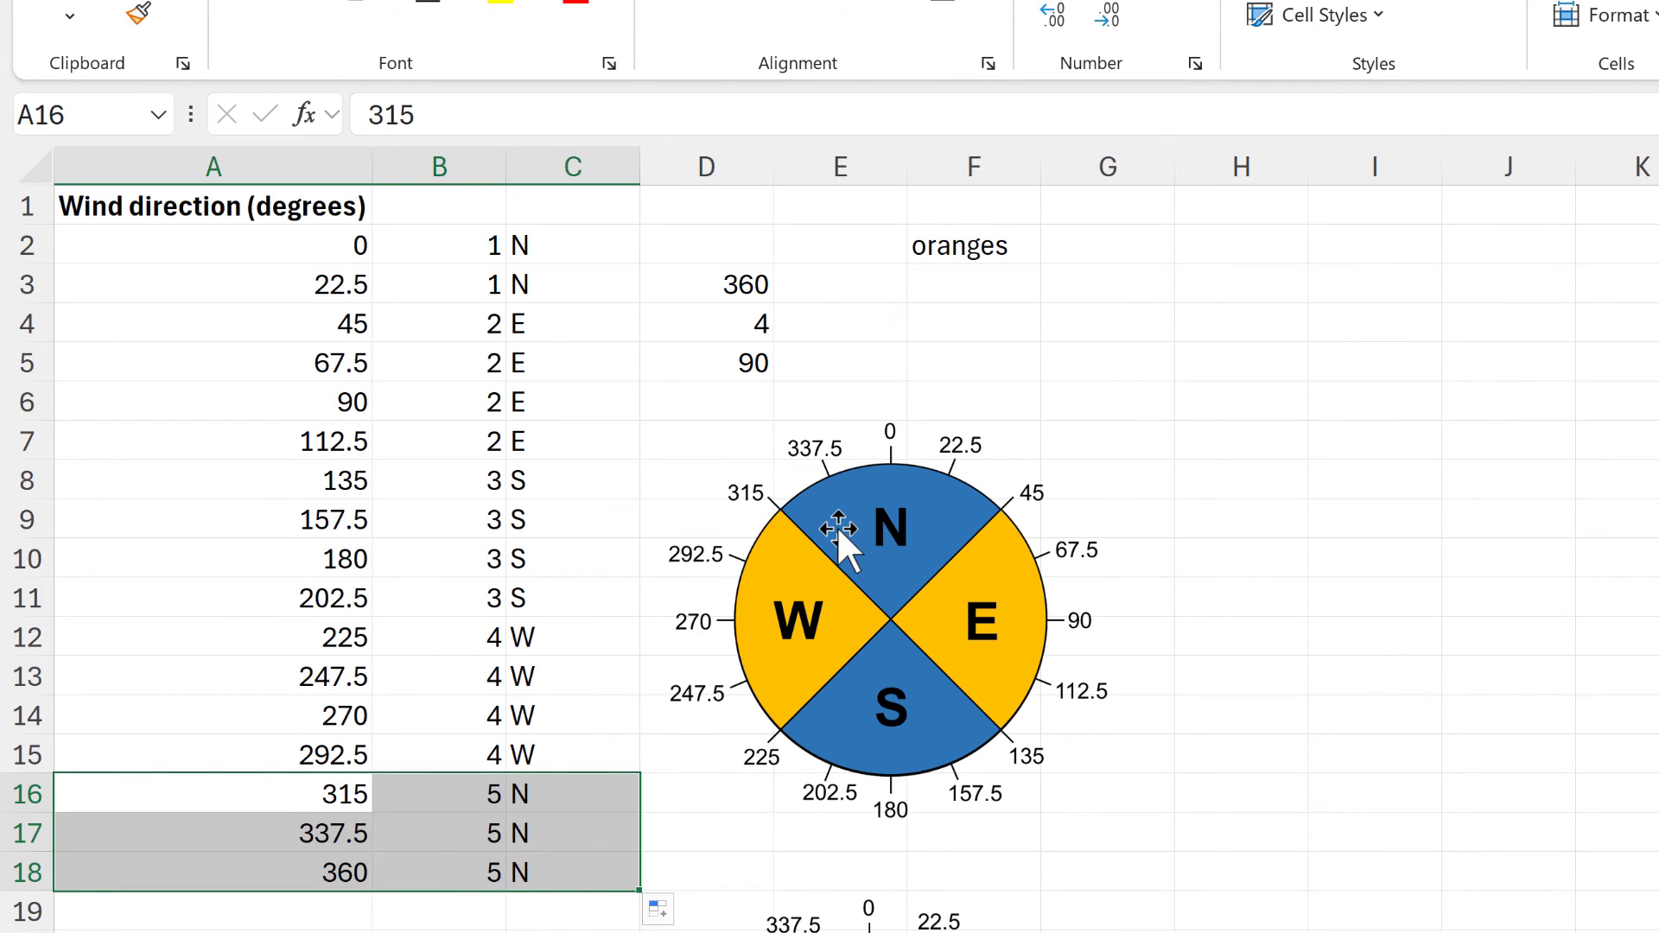
{"action": "left_click", "coordinate": [953, 348]}
Move the four-sector compass picture down below row 18 and paste the eight-sector picture in its place.
{"action": "left_click_drag", "start_coordinate": [866, 413], "coordinate": [888, 847]}
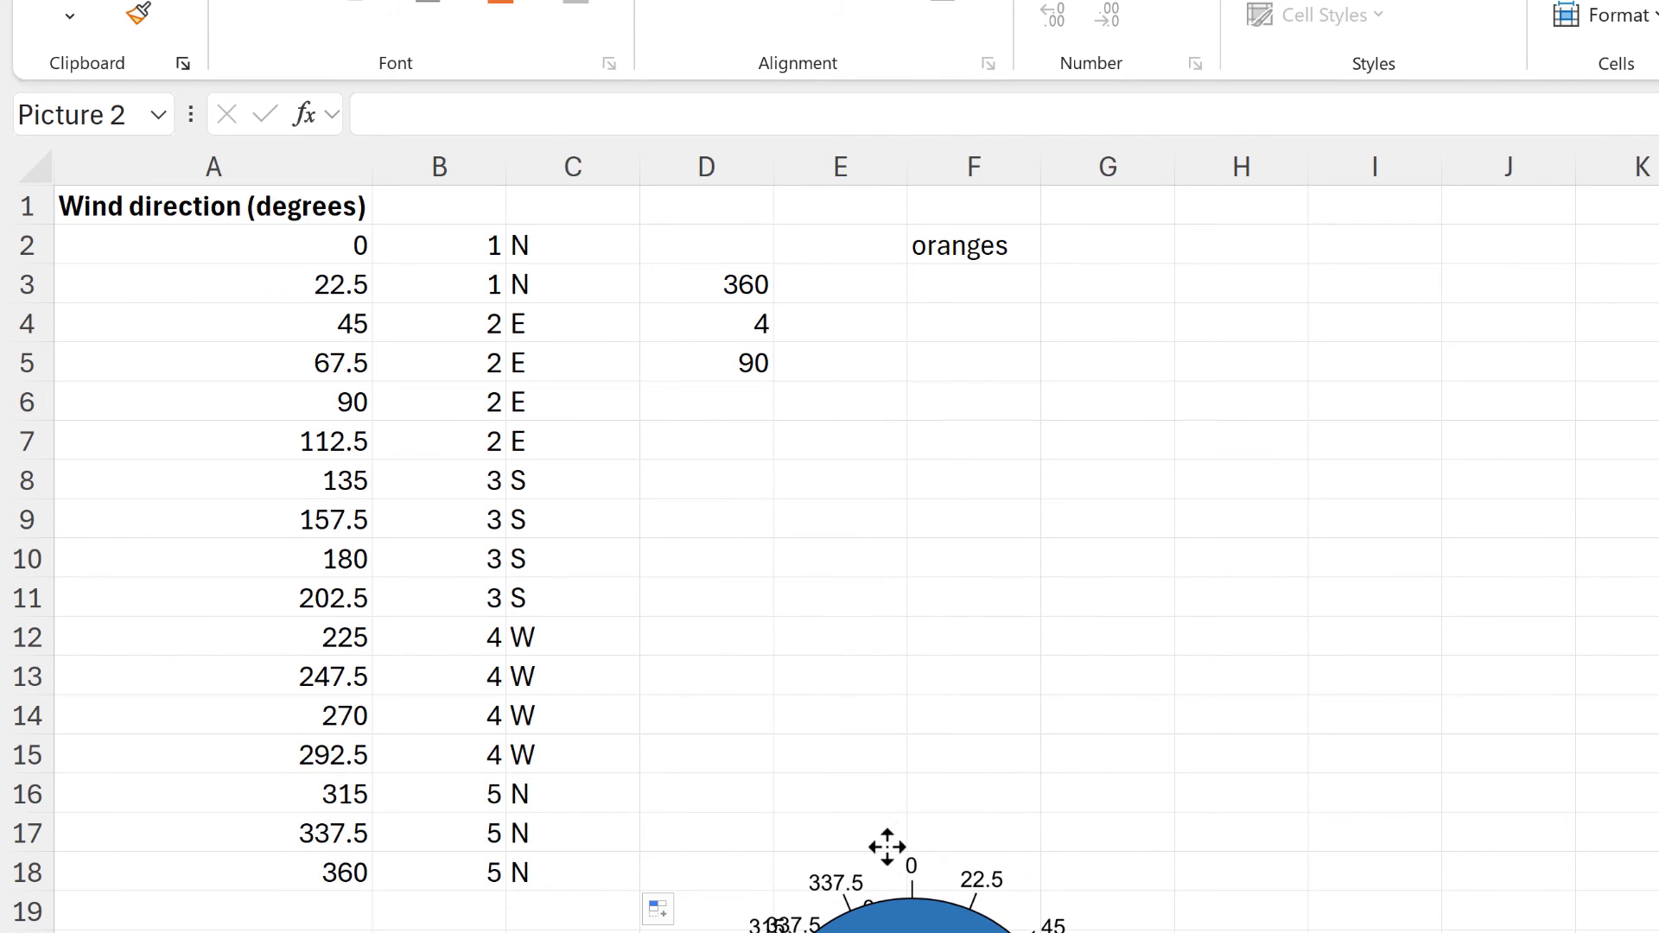
{"action": "key", "text": "ctrl+v"}
{"action": "left_click_drag", "start_coordinate": [1477, 389], "coordinate": [955, 384]}
Set the number of compass sectors in cell D4 to 8.
{"action": "left_click", "coordinate": [760, 337]}
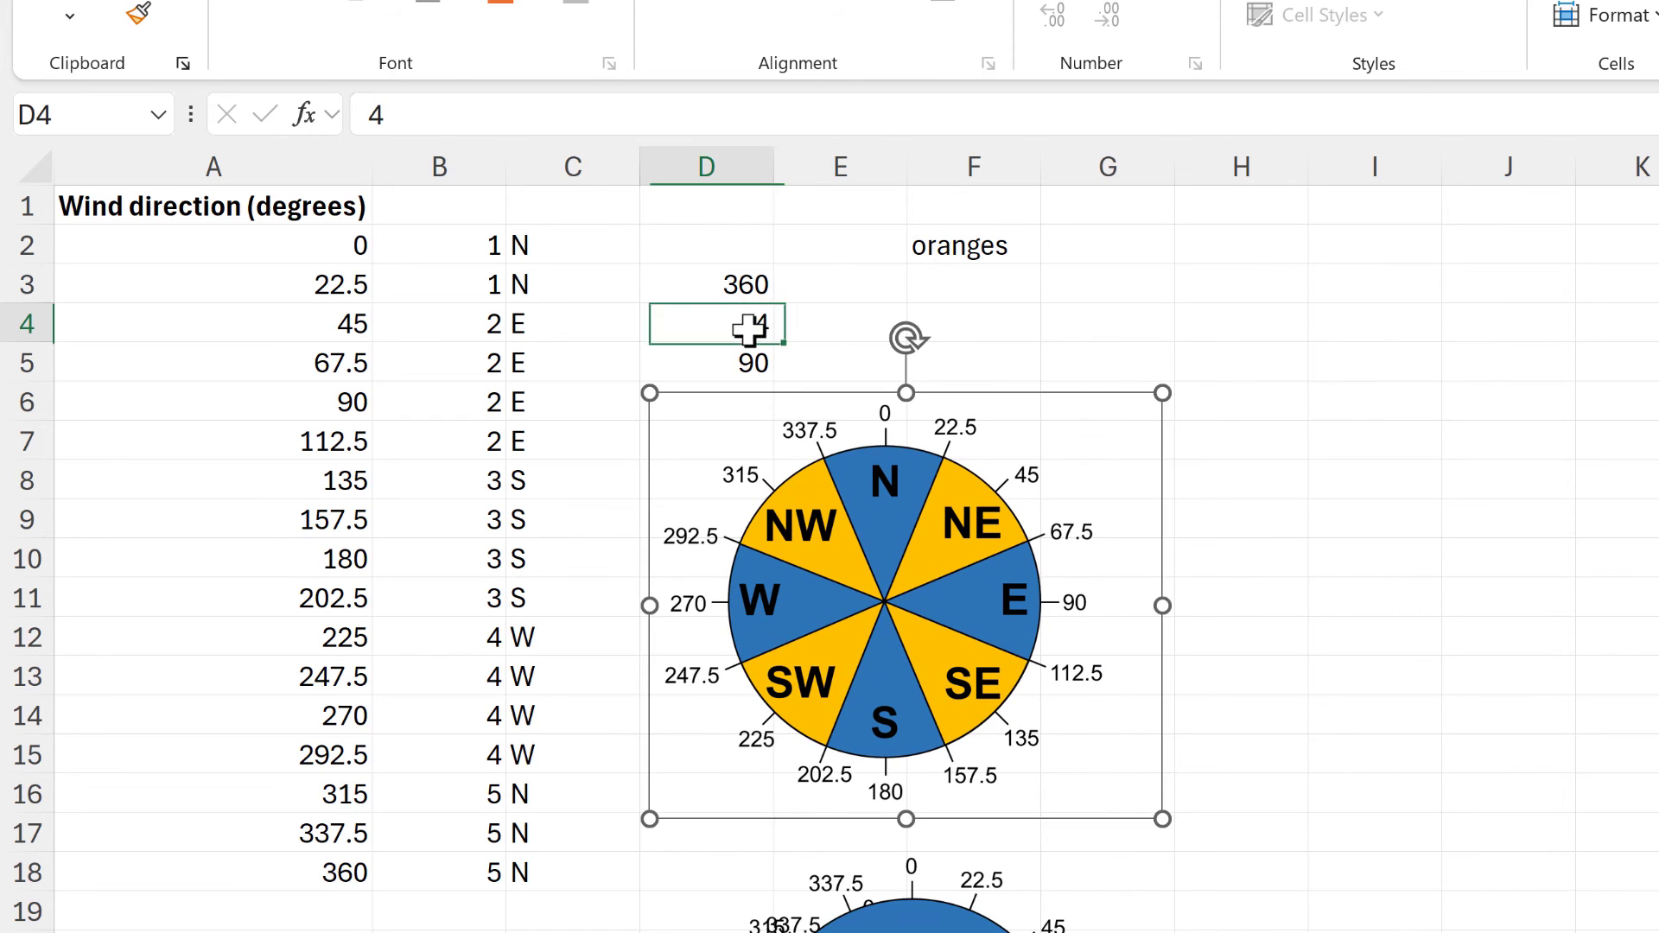
{"action": "type", "text": "8"}
{"action": "key", "text": "Return"}
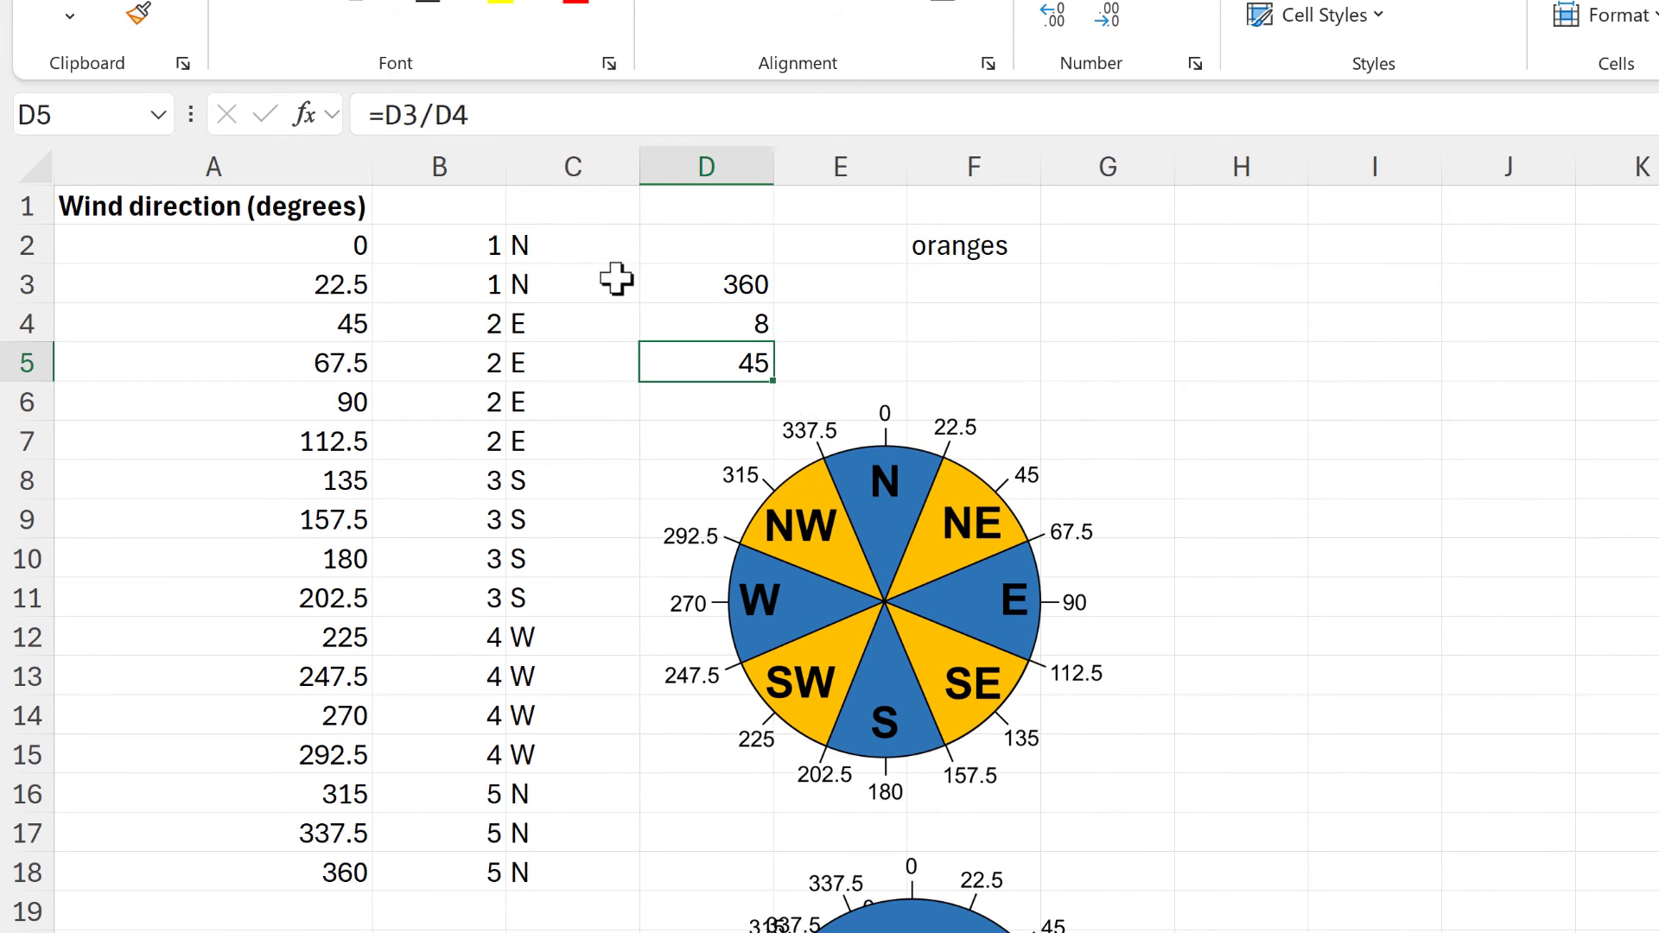
Change the divisor in B2 so the formula reads =ROUND(A2/45,0)+1, and fill it down to B18.
{"action": "left_click", "coordinate": [450, 248]}
{"action": "left_click_drag", "start_coordinate": [568, 115], "coordinate": [550, 115]}
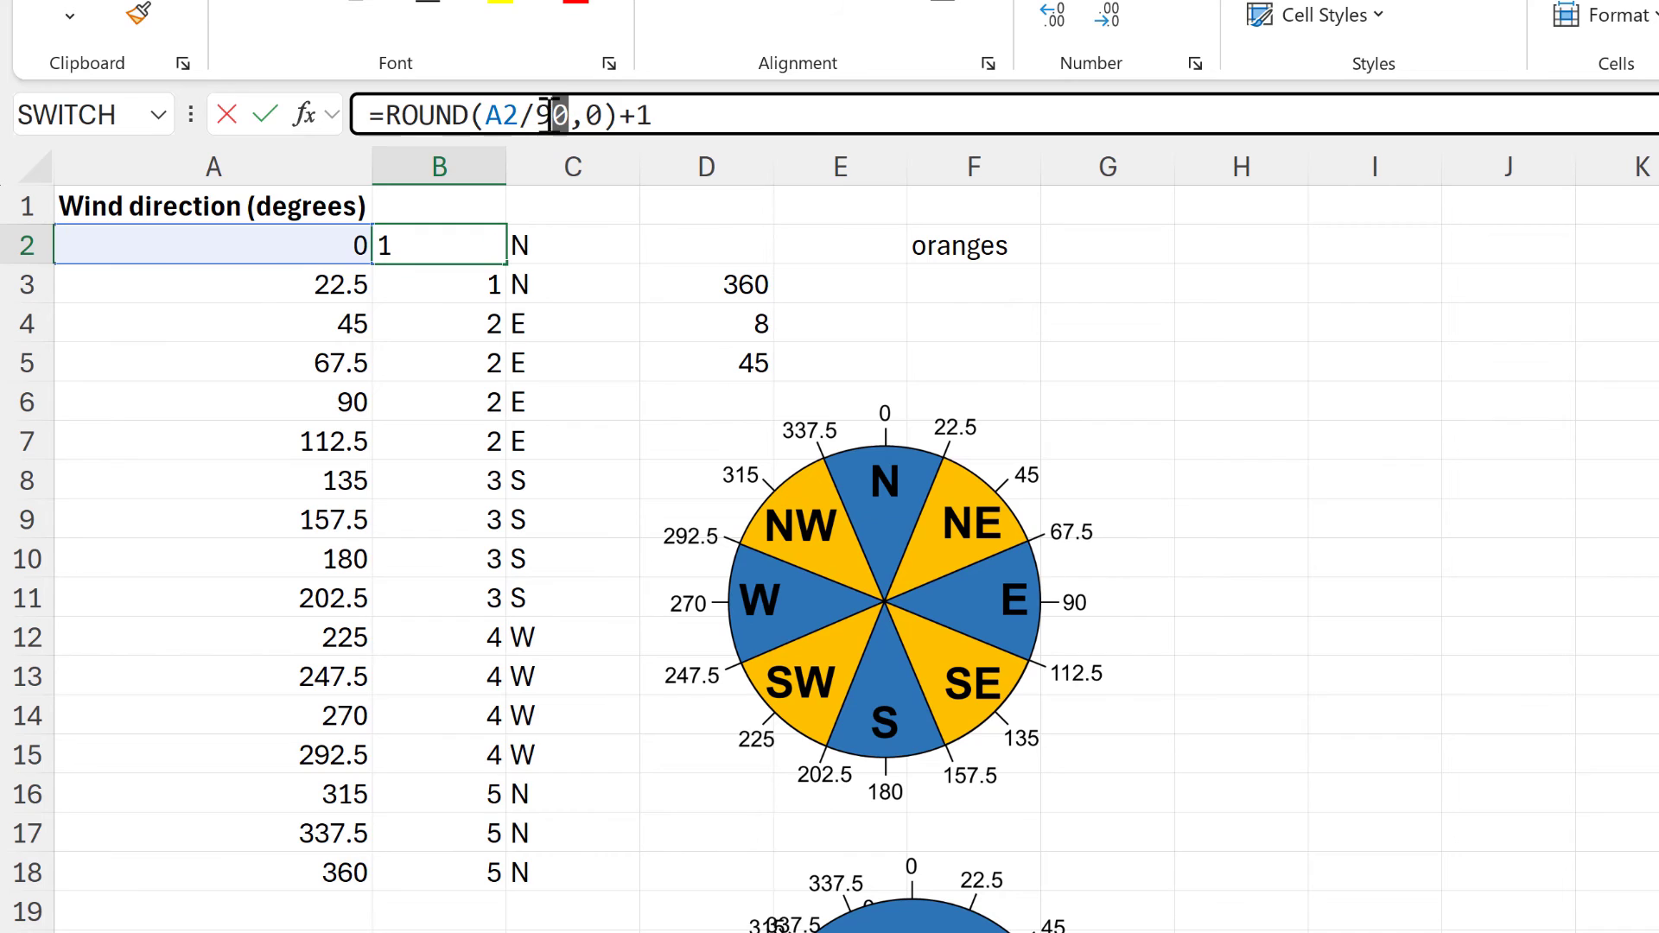
{"action": "type", "text": "45"}
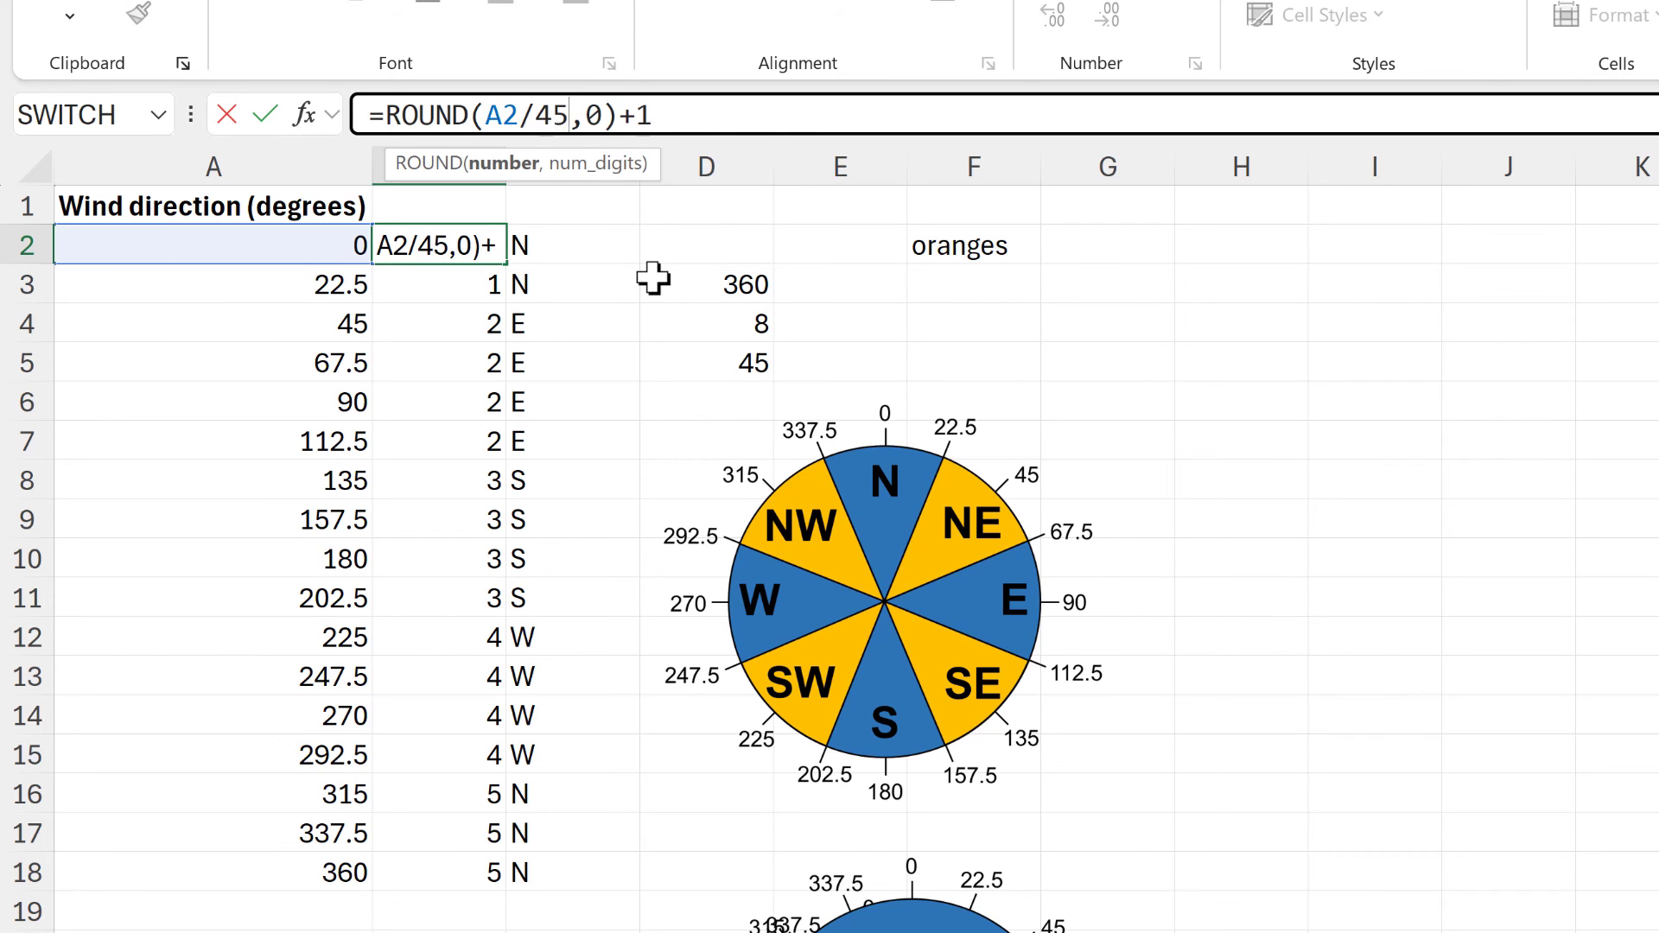
{"action": "key", "text": "Return"}
{"action": "left_click", "coordinate": [497, 250]}
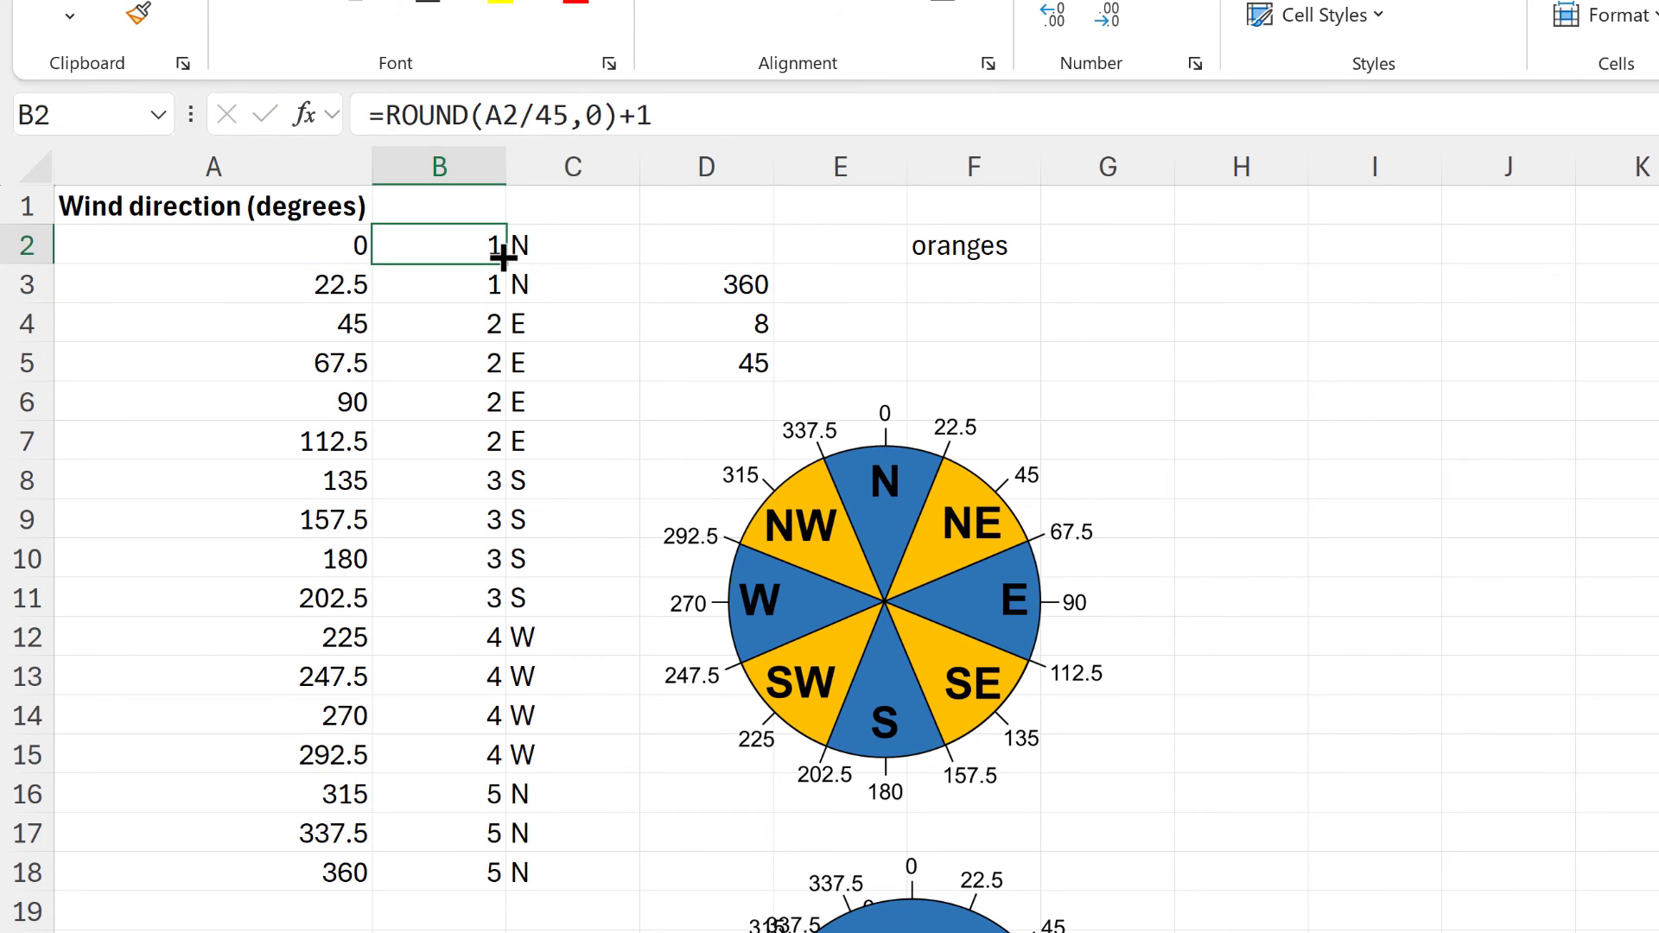
{"action": "double_click", "coordinate": [504, 258]}
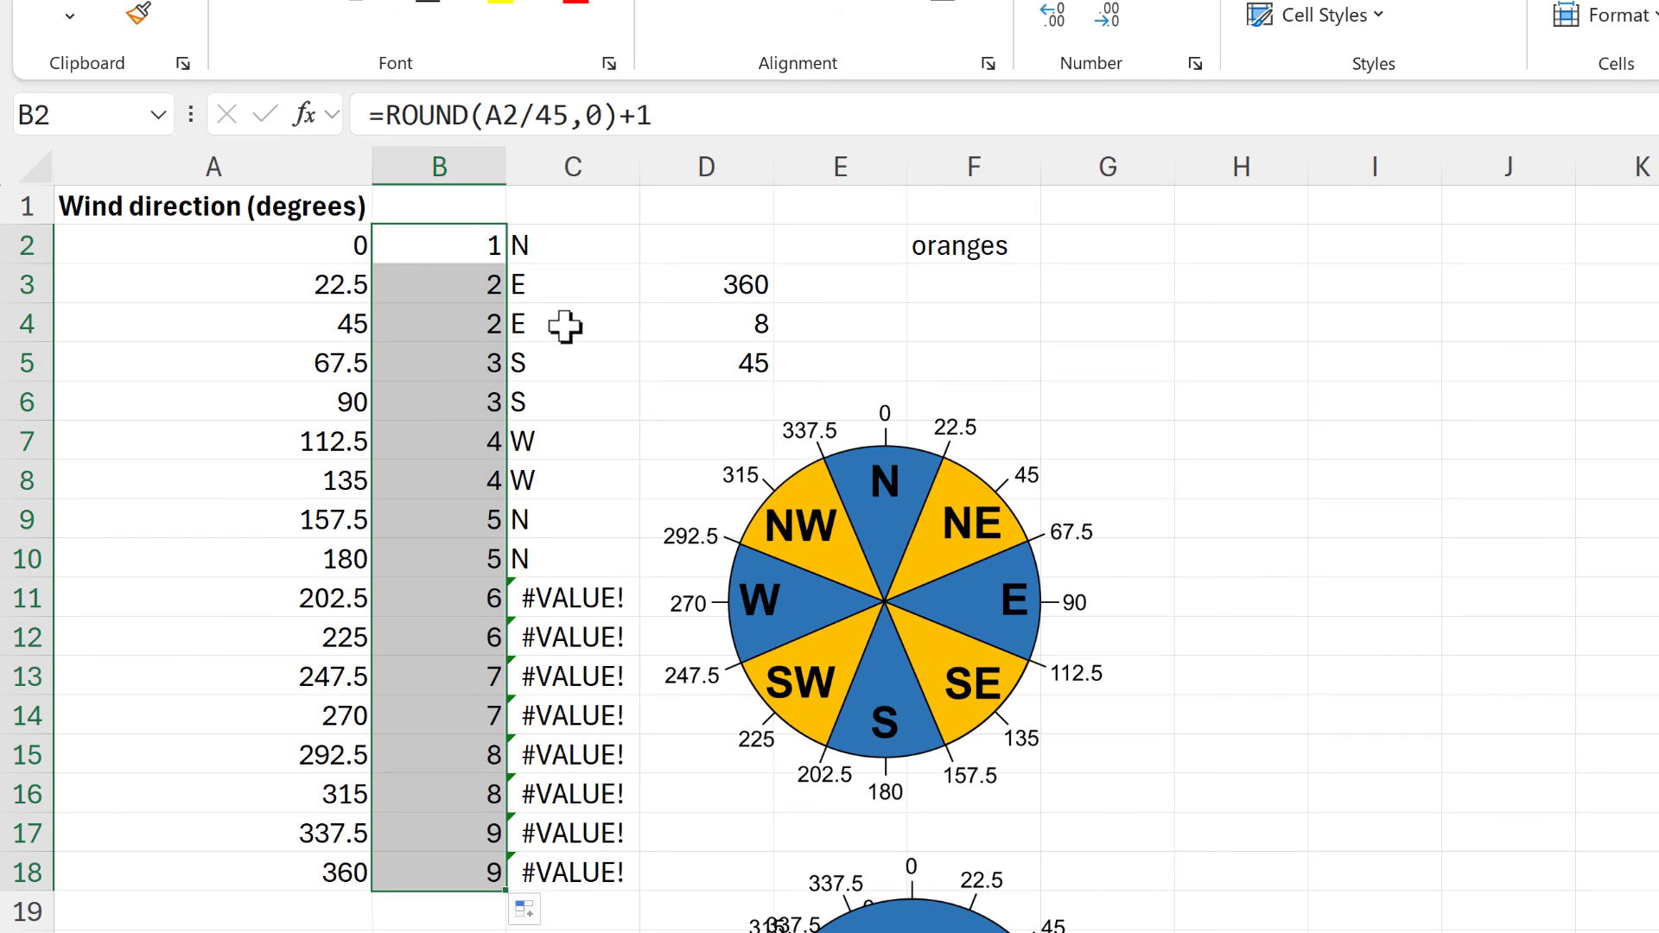
In the CHOOSE formula in C2, insert "NE" between "N" and "E", and "SE" between "E" and "S".
{"action": "left_click", "coordinate": [460, 249]}
{"action": "left_click", "coordinate": [537, 244]}
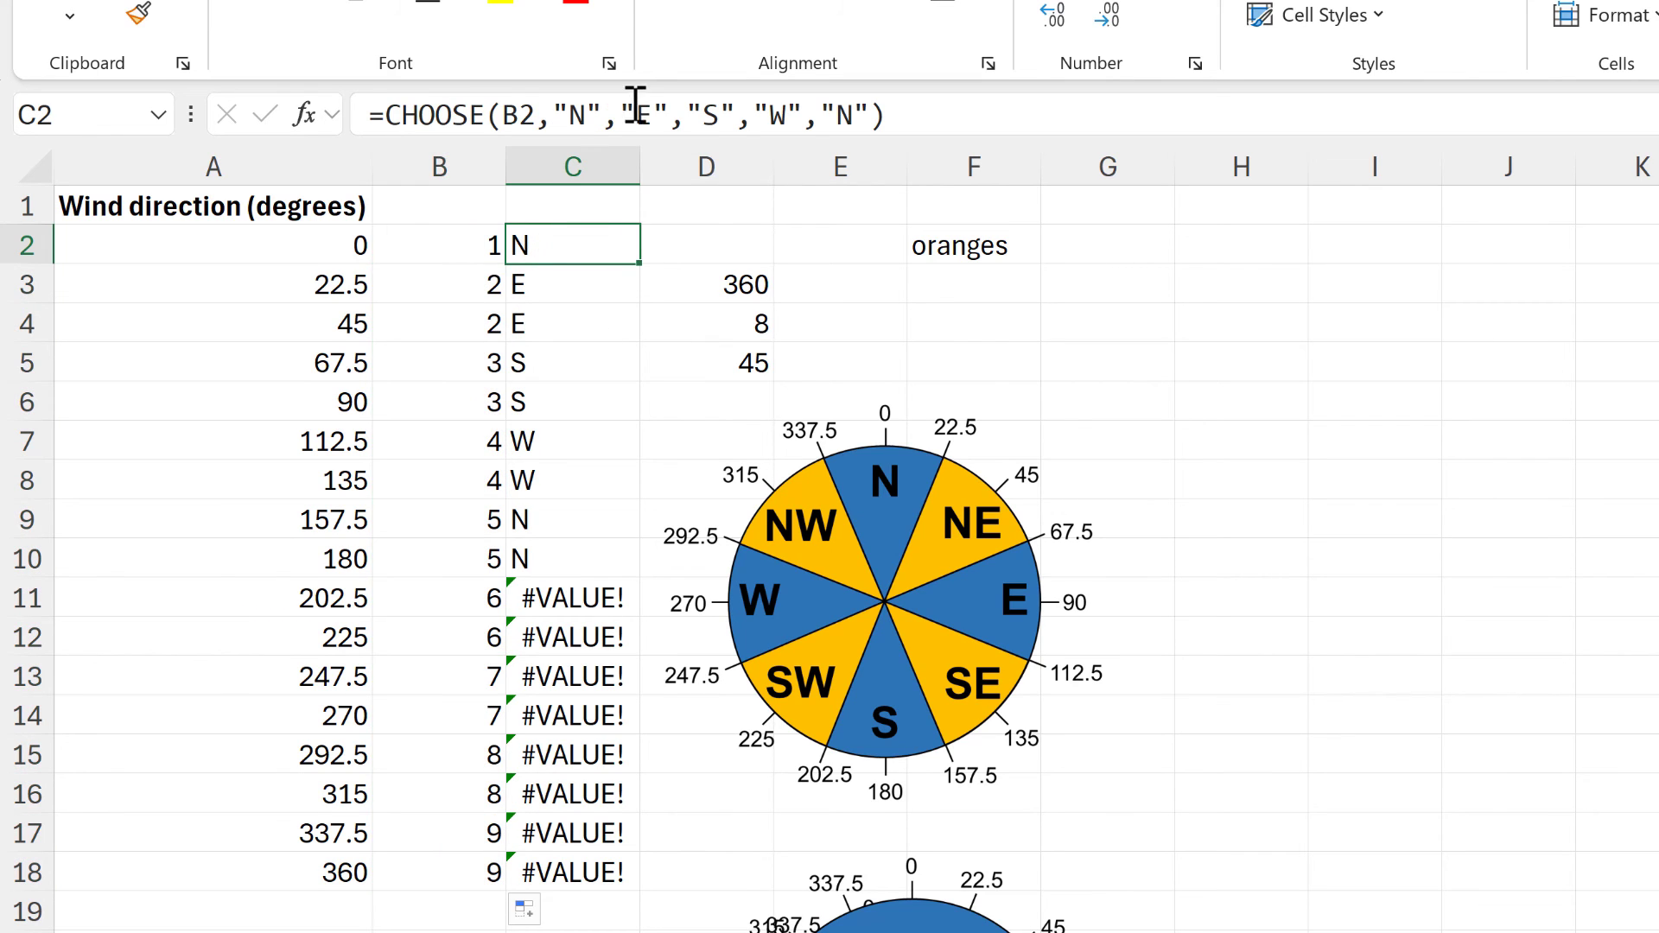
{"action": "left_click", "coordinate": [629, 118]}
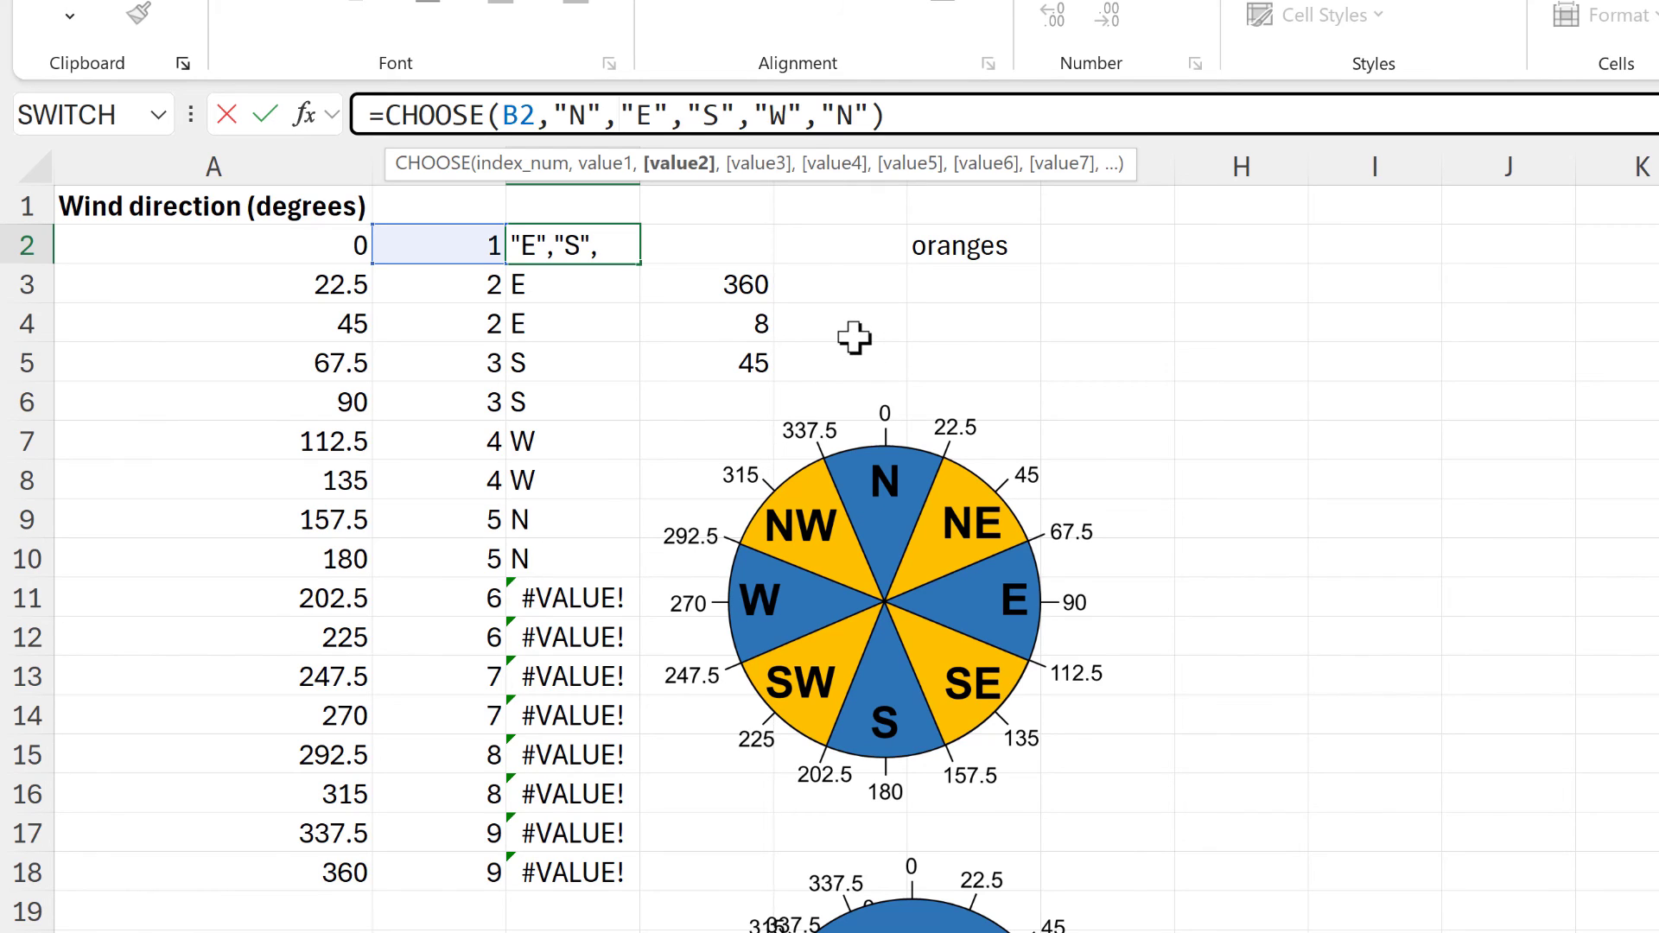
{"action": "type", "text": "\""}
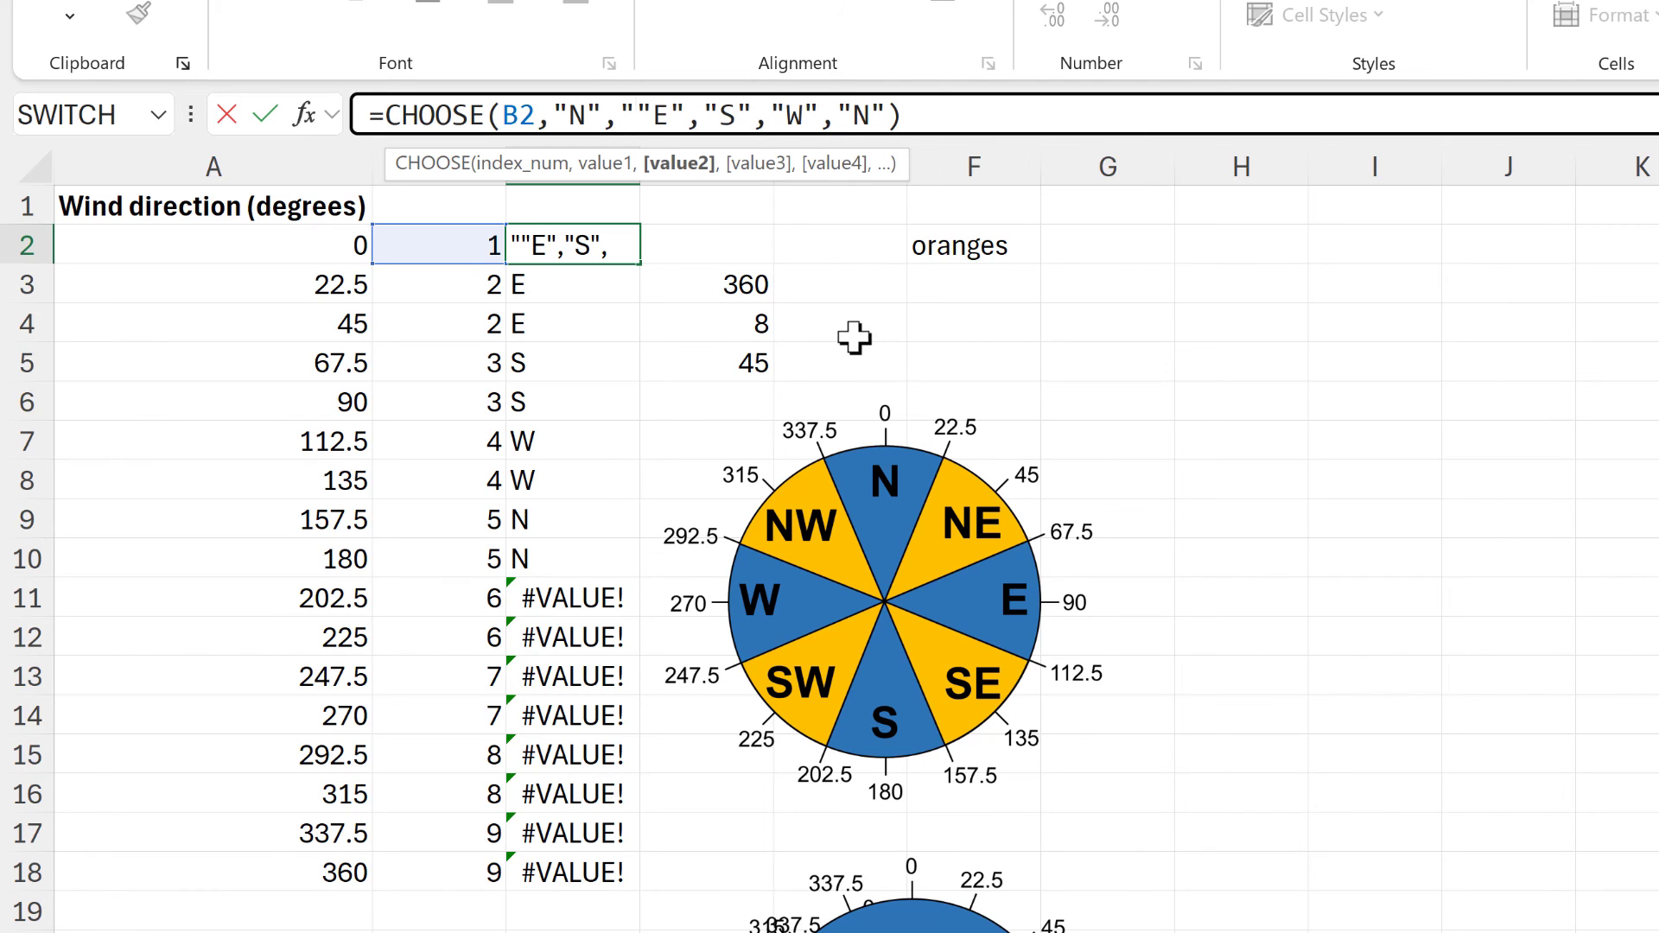
{"action": "type", "text": "NE\""}
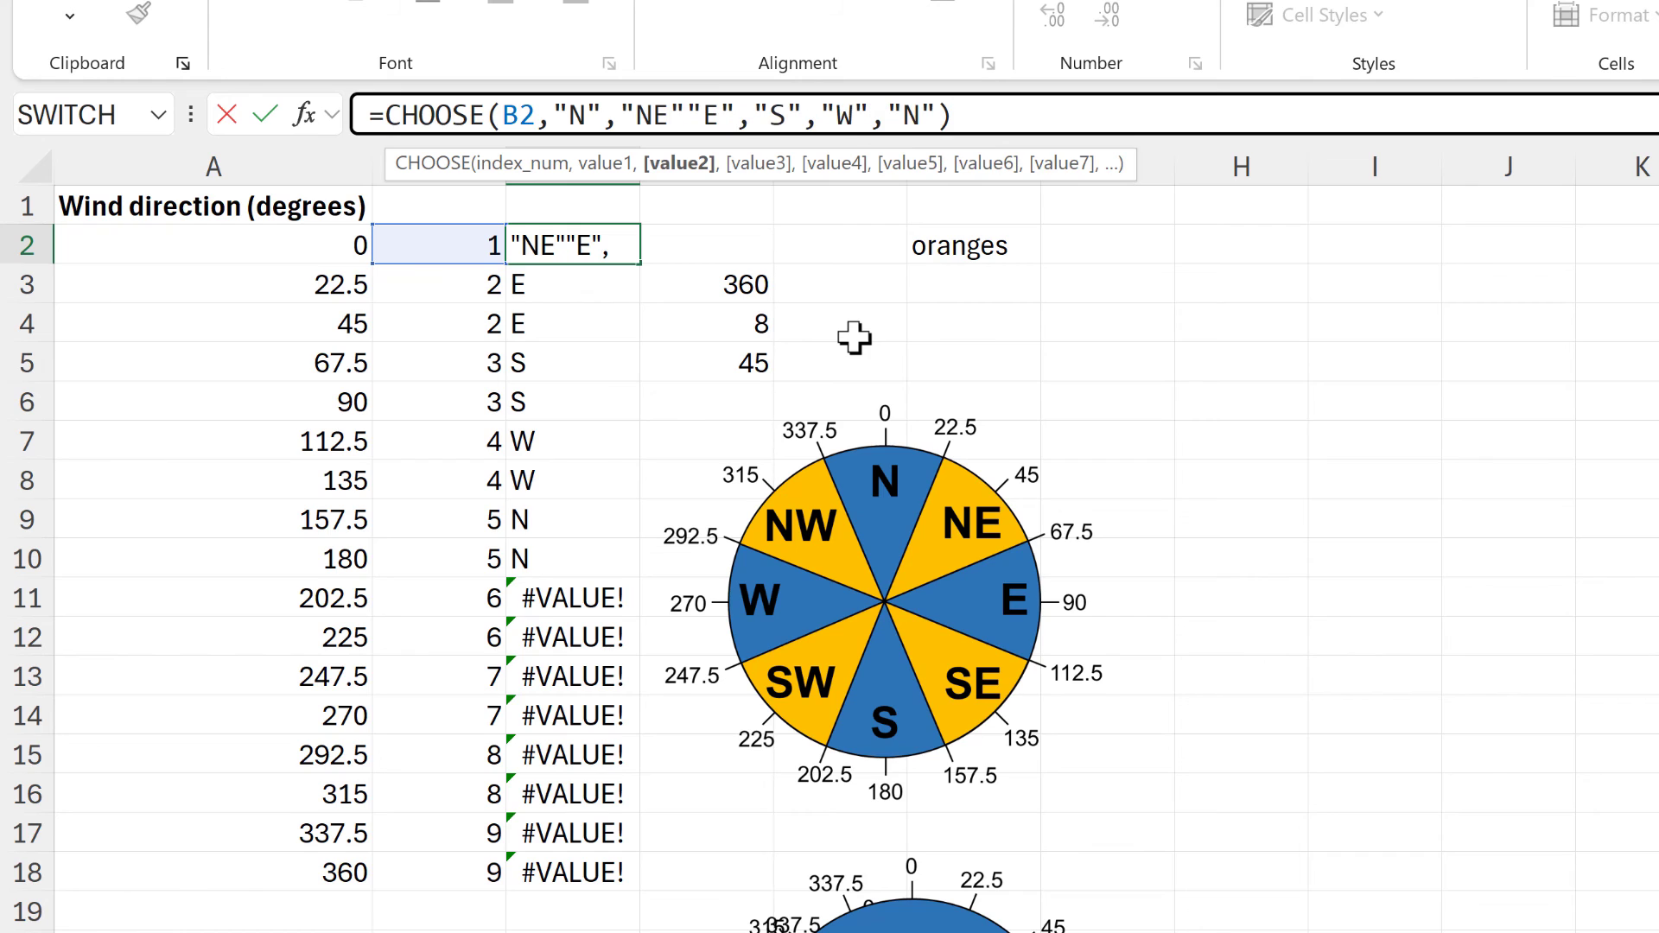
{"action": "type", "text": ","}
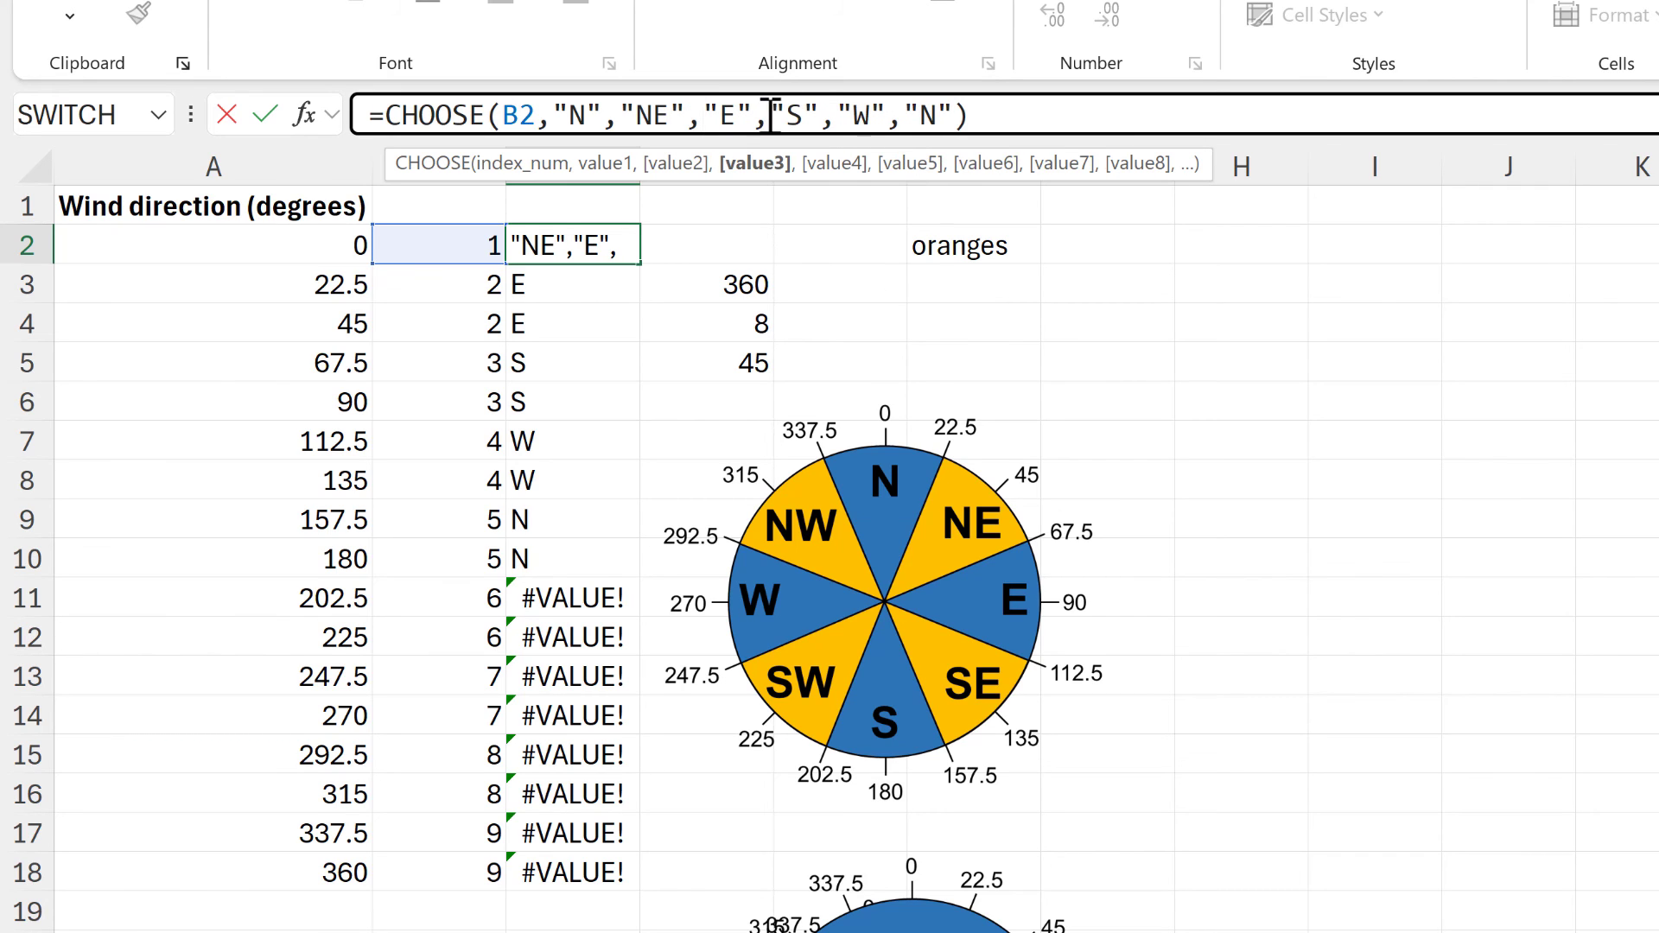
{"action": "type", "text": "\"E\",\"S"}
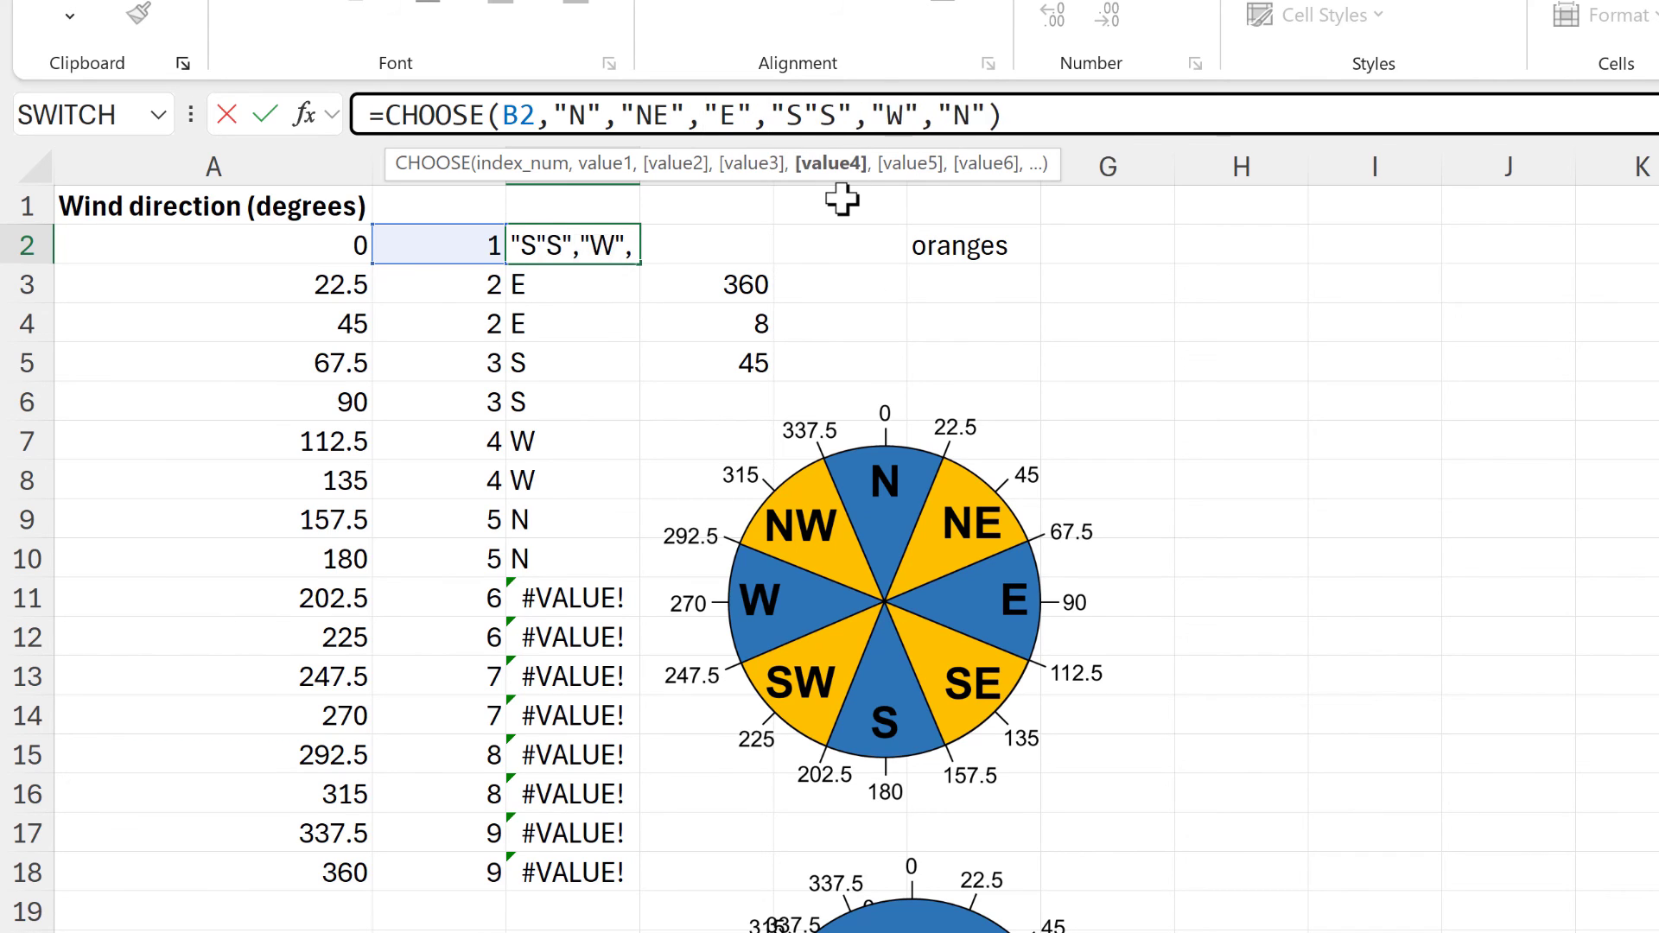
{"action": "type", "text": "E\","}
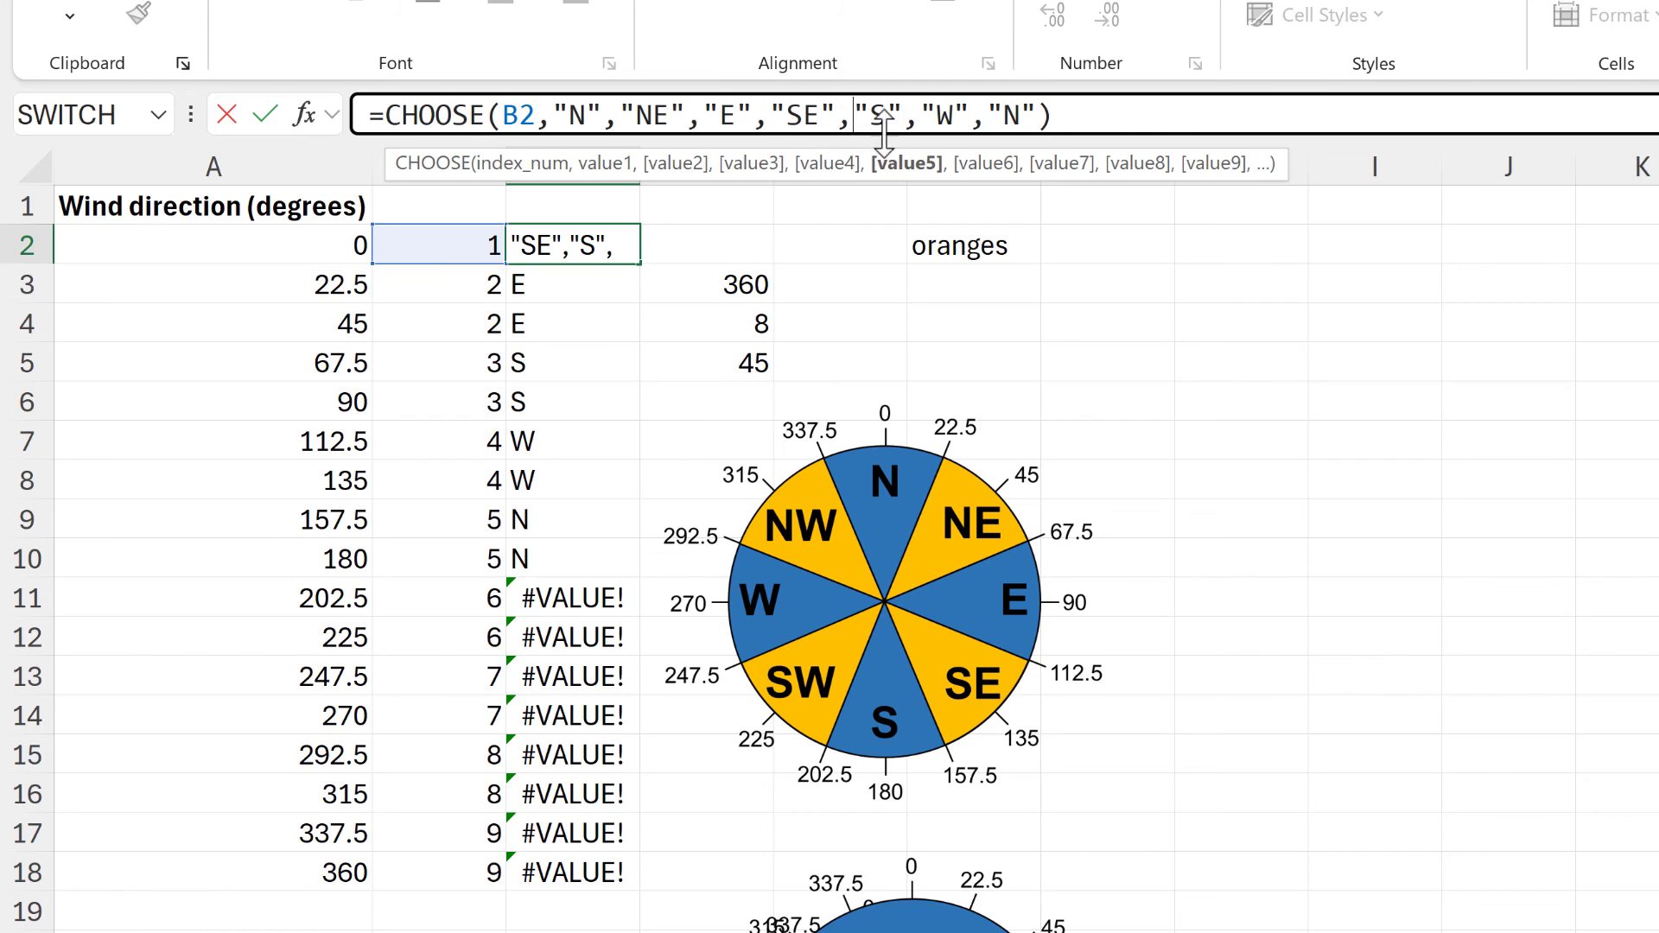
Insert "SW" between "S" and "W", and "NW" between "W" and the final "N" in C2's CHOOSE formula.
{"action": "left_click", "coordinate": [921, 117]}
{"action": "type", "text": "\"SW"}
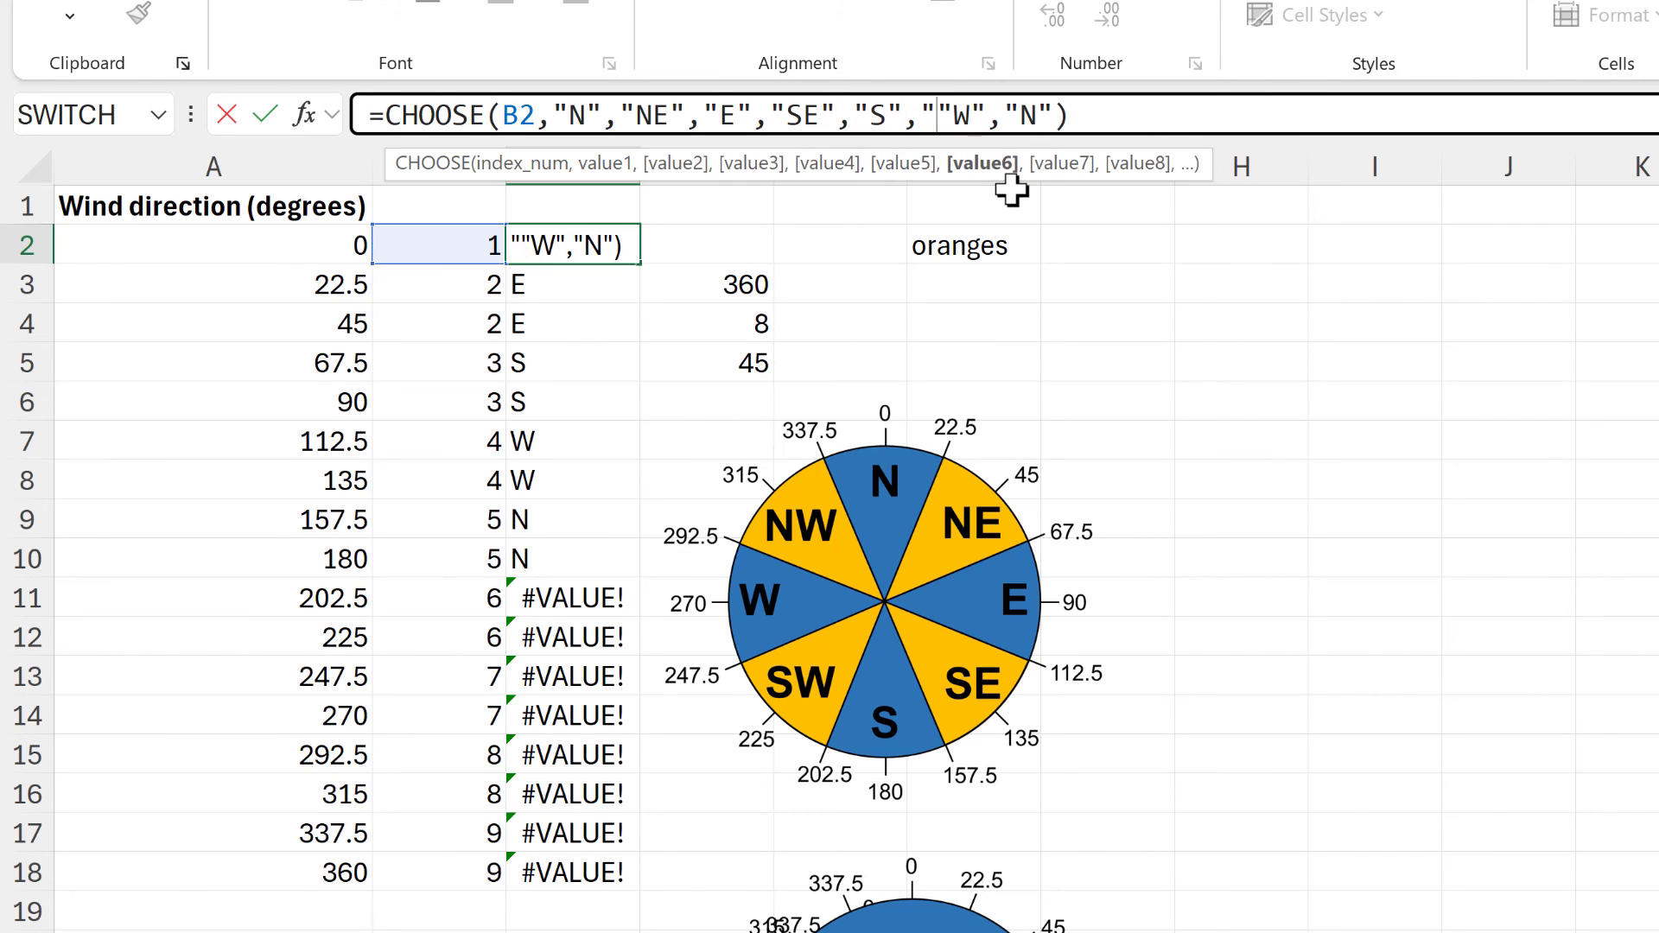
{"action": "type", "text": "\","}
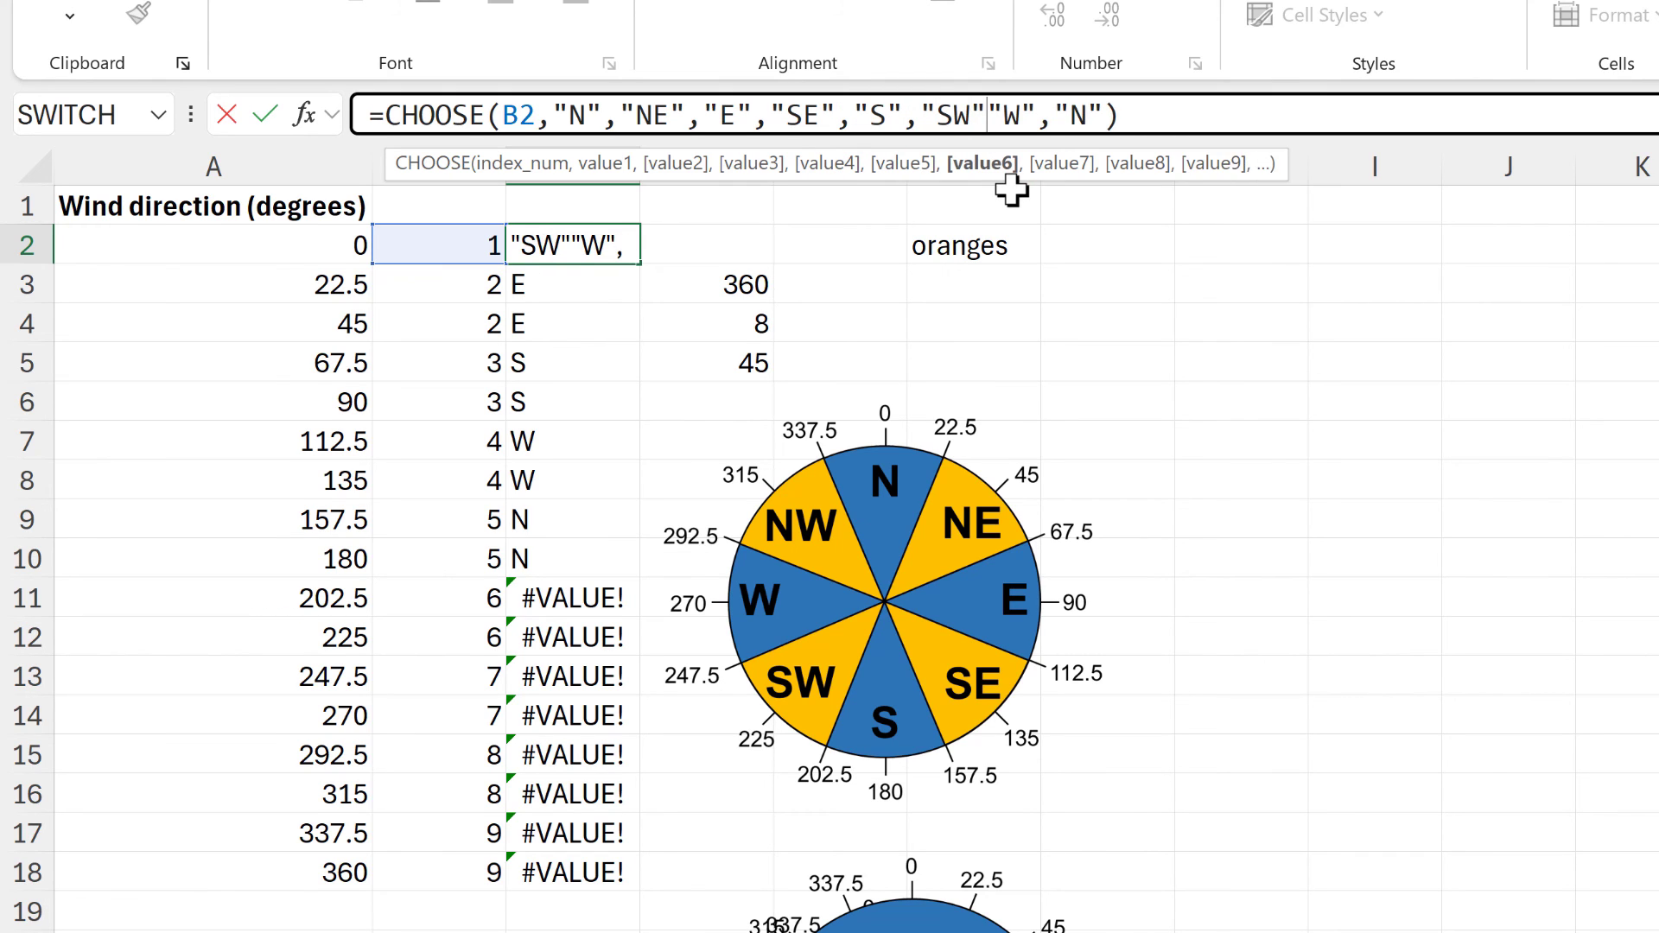
{"action": "left_click", "coordinate": [1071, 117]}
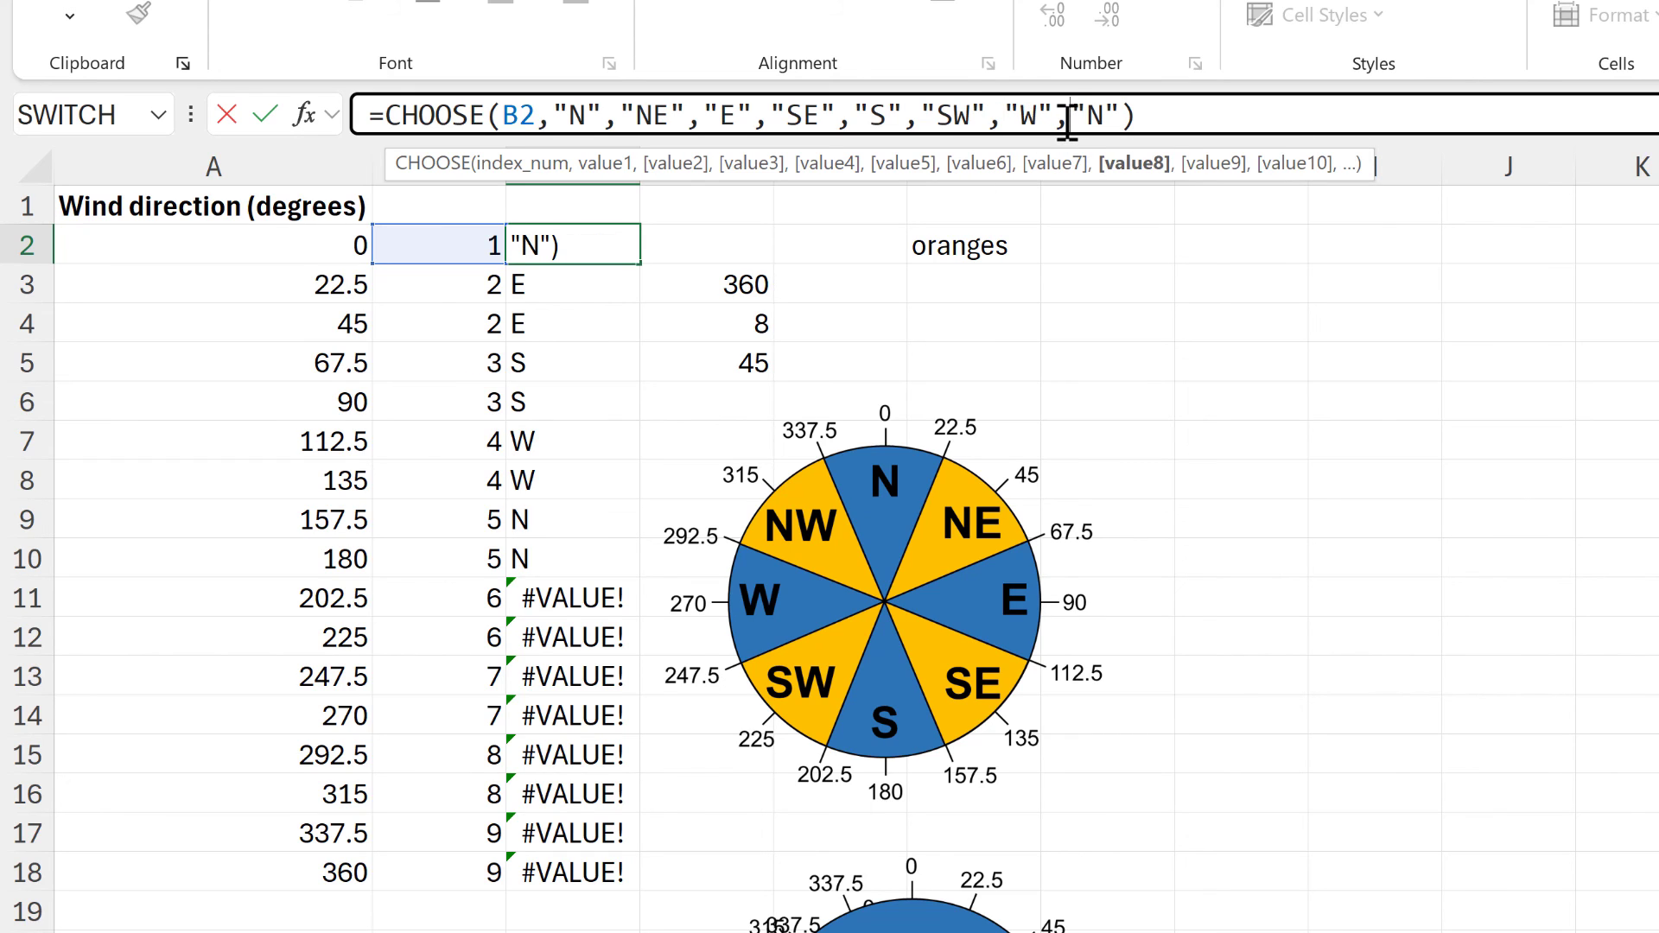
{"action": "type", "text": "\"NW\""}
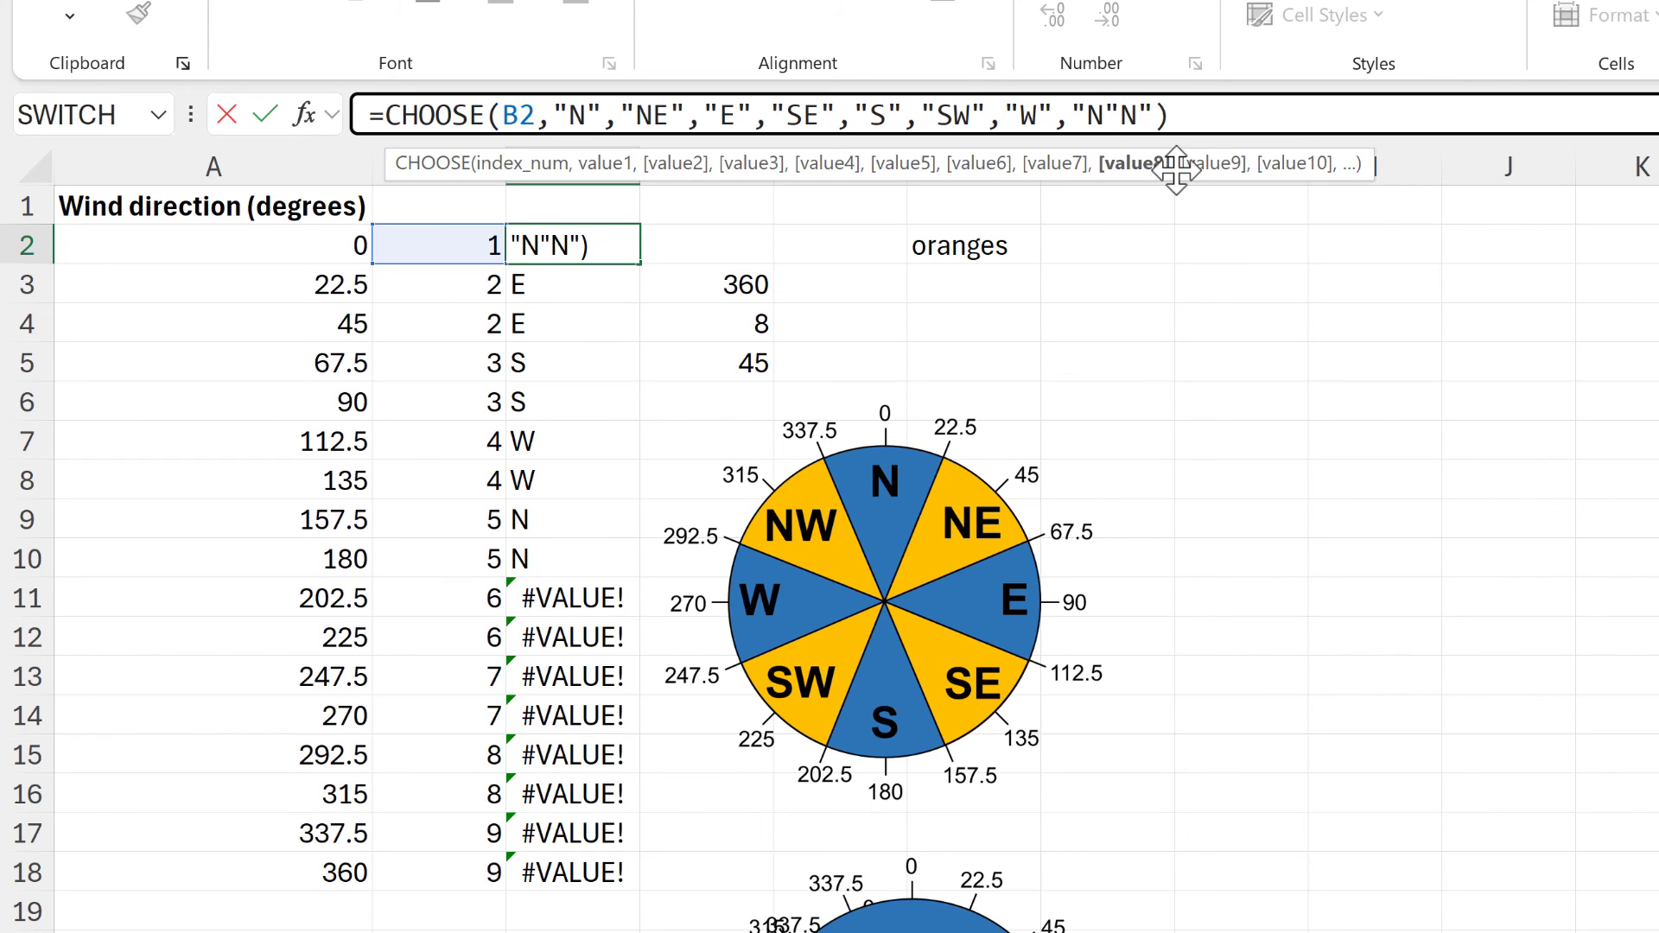
{"action": "type", "text": ","}
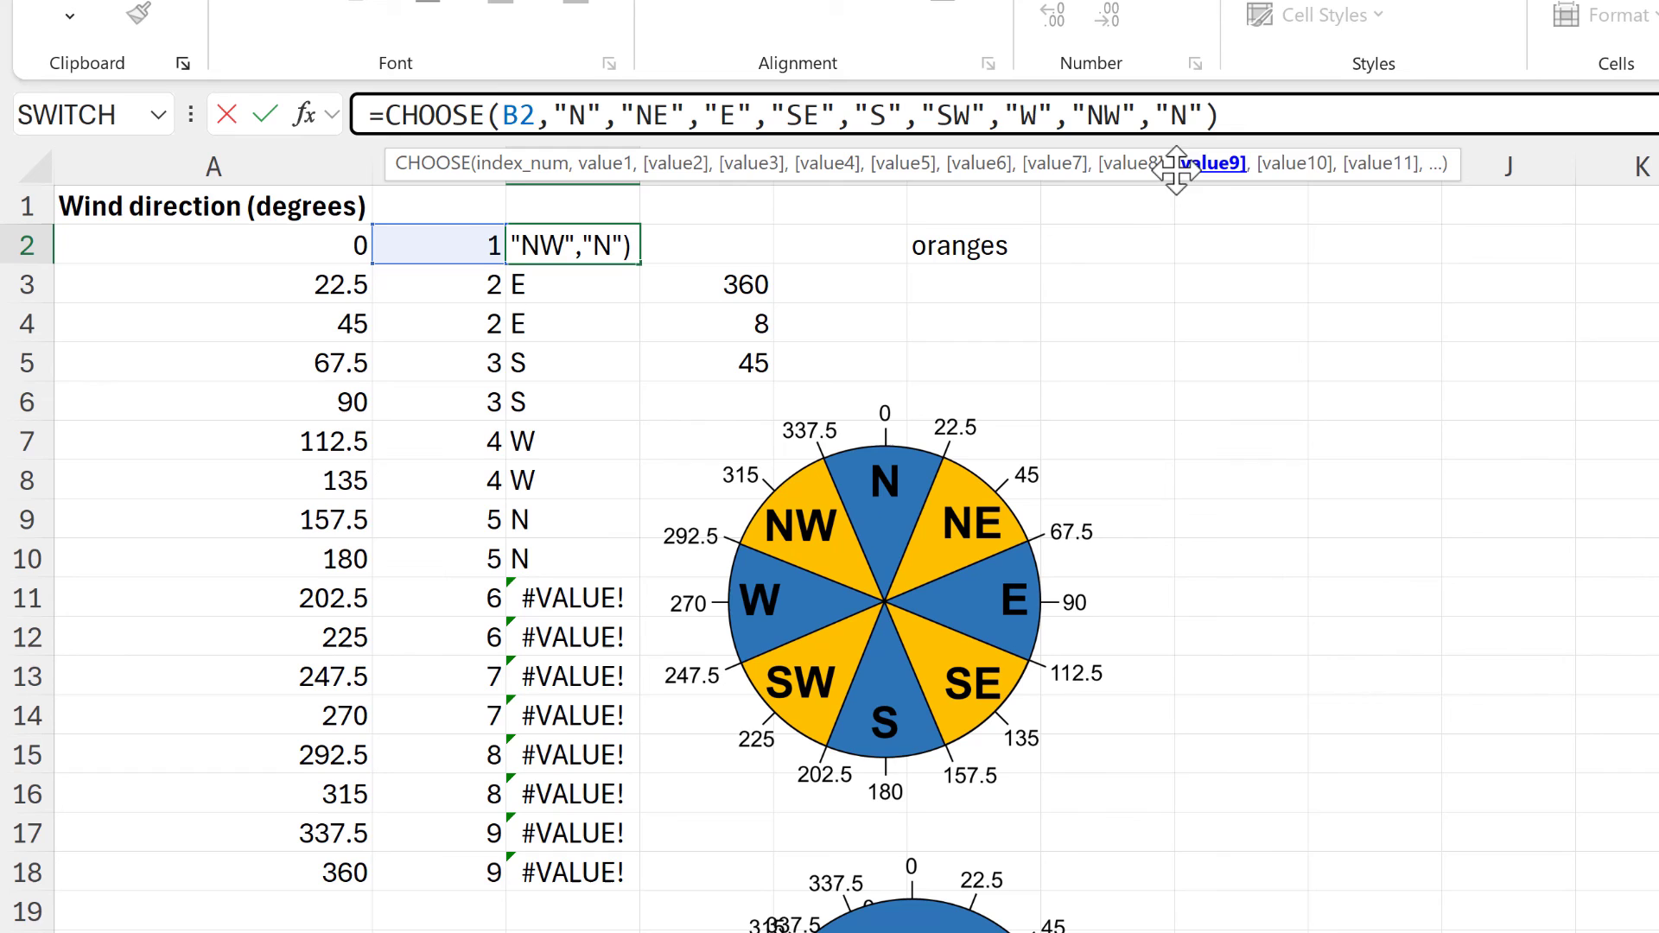
{"action": "left_click", "coordinate": [1240, 115]}
{"action": "key", "text": "Return"}
Fill the eight-direction CHOOSE formula from C2 down to C18.
{"action": "left_click", "coordinate": [618, 244]}
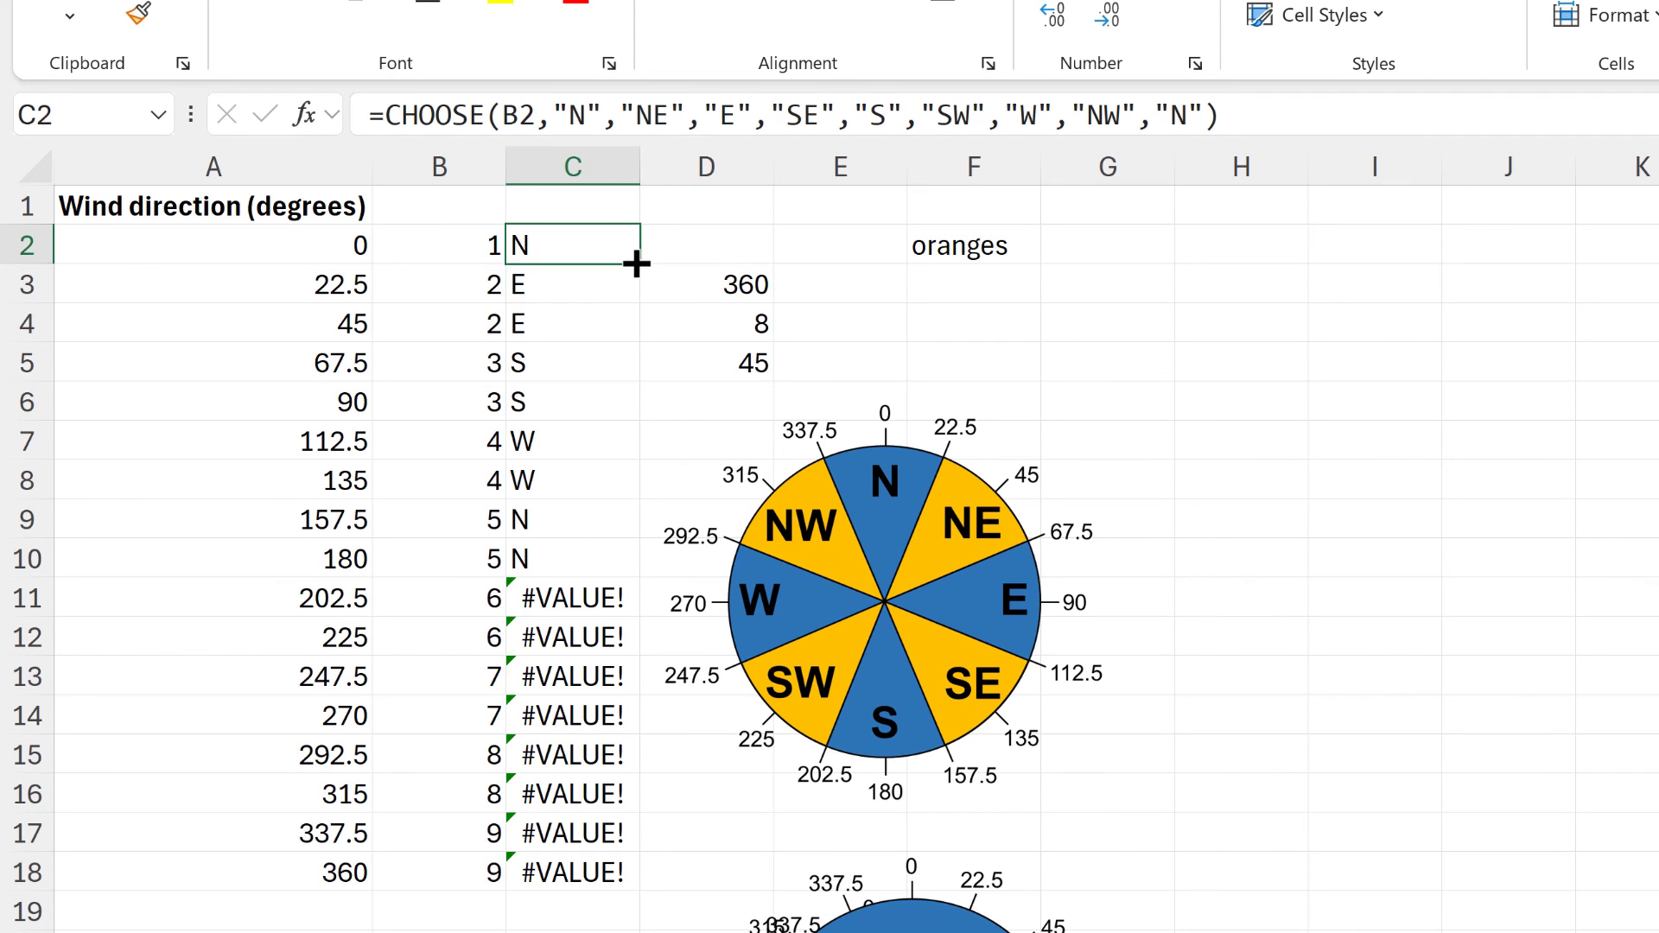
{"action": "double_click", "coordinate": [638, 262]}
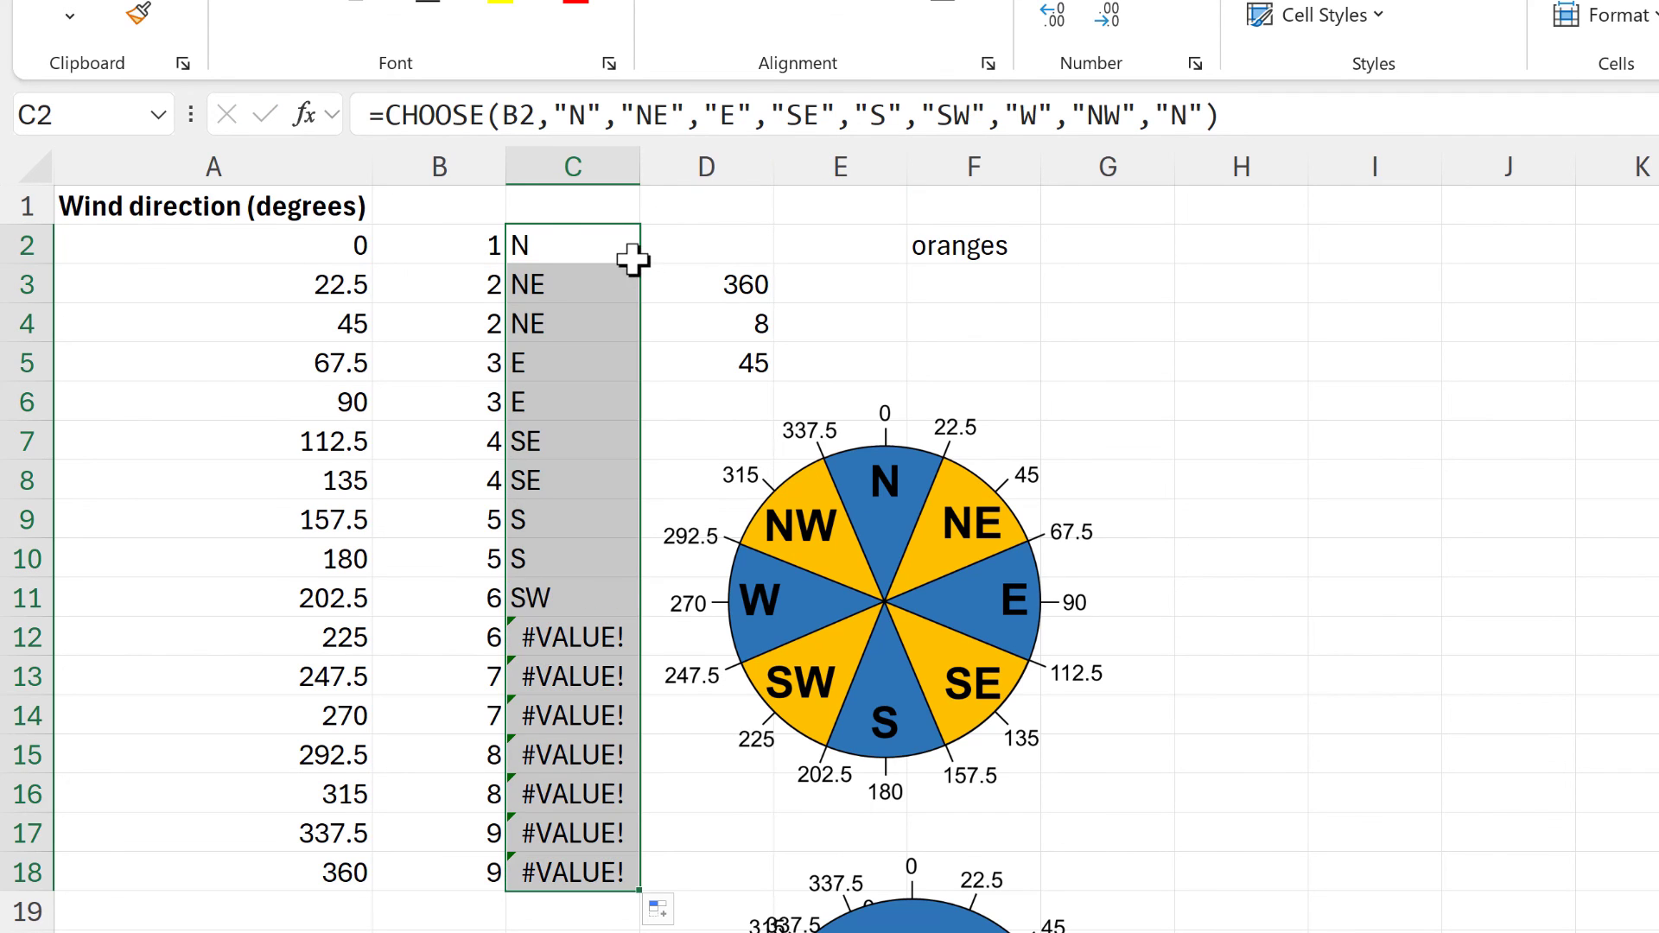
{"action": "left_click", "coordinate": [587, 248]}
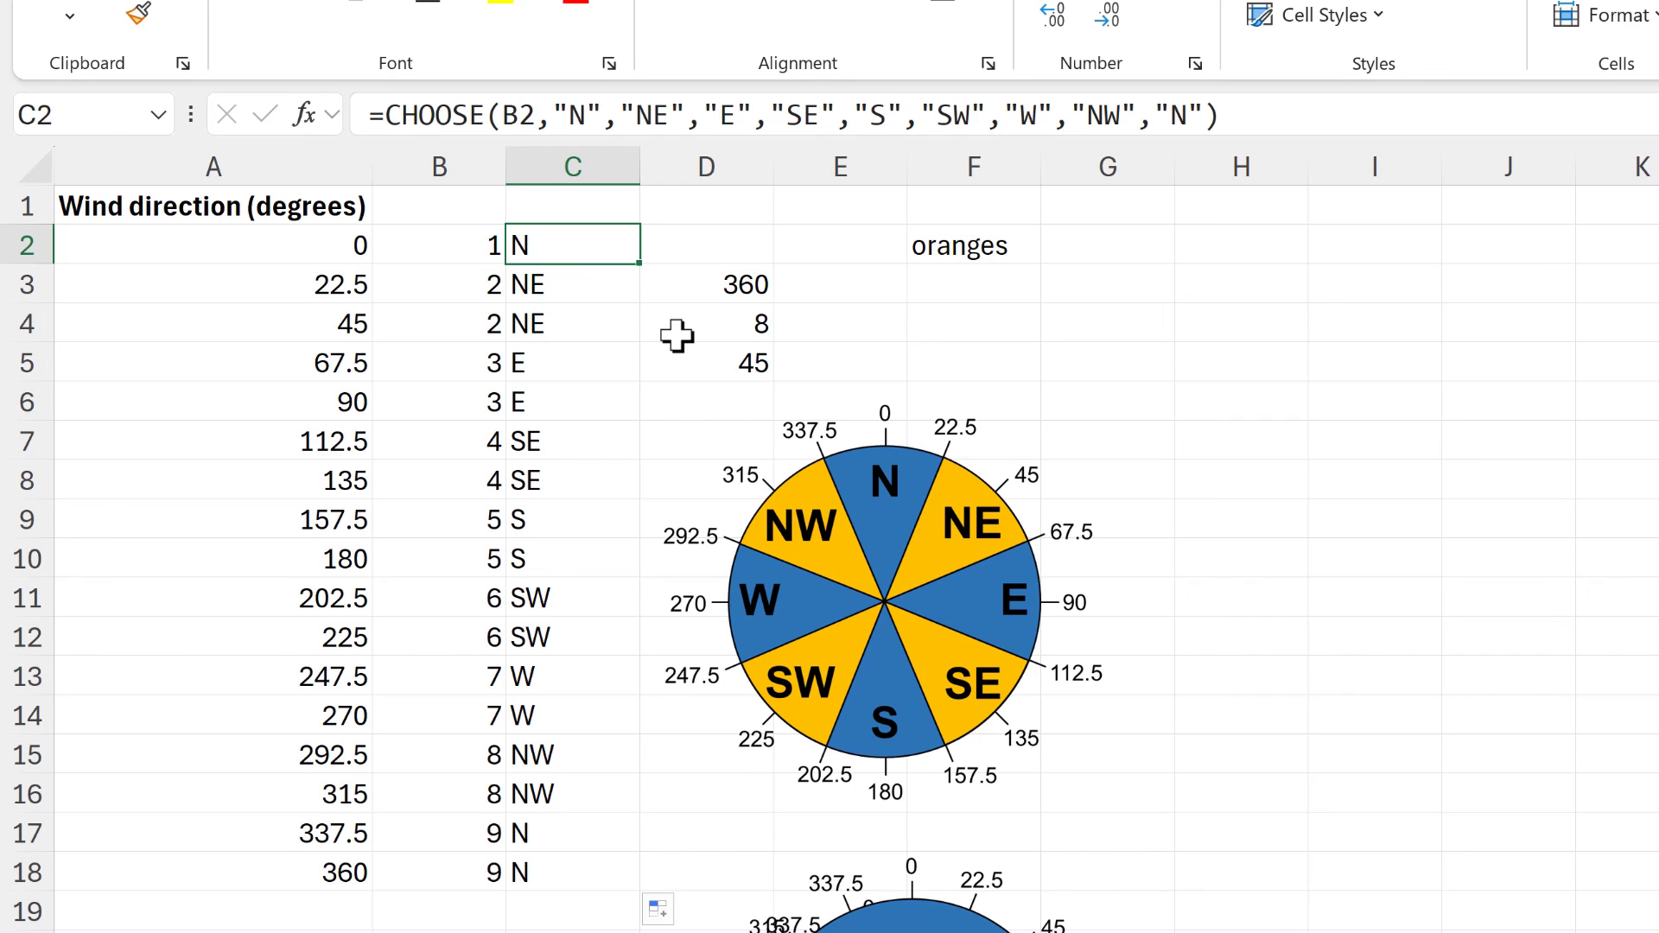
Copy the expression ROUND(A2/45,0)+1 from B2 and use it to replace the B2 reference in C2's CHOOSE formula.
{"action": "left_click", "coordinate": [481, 244]}
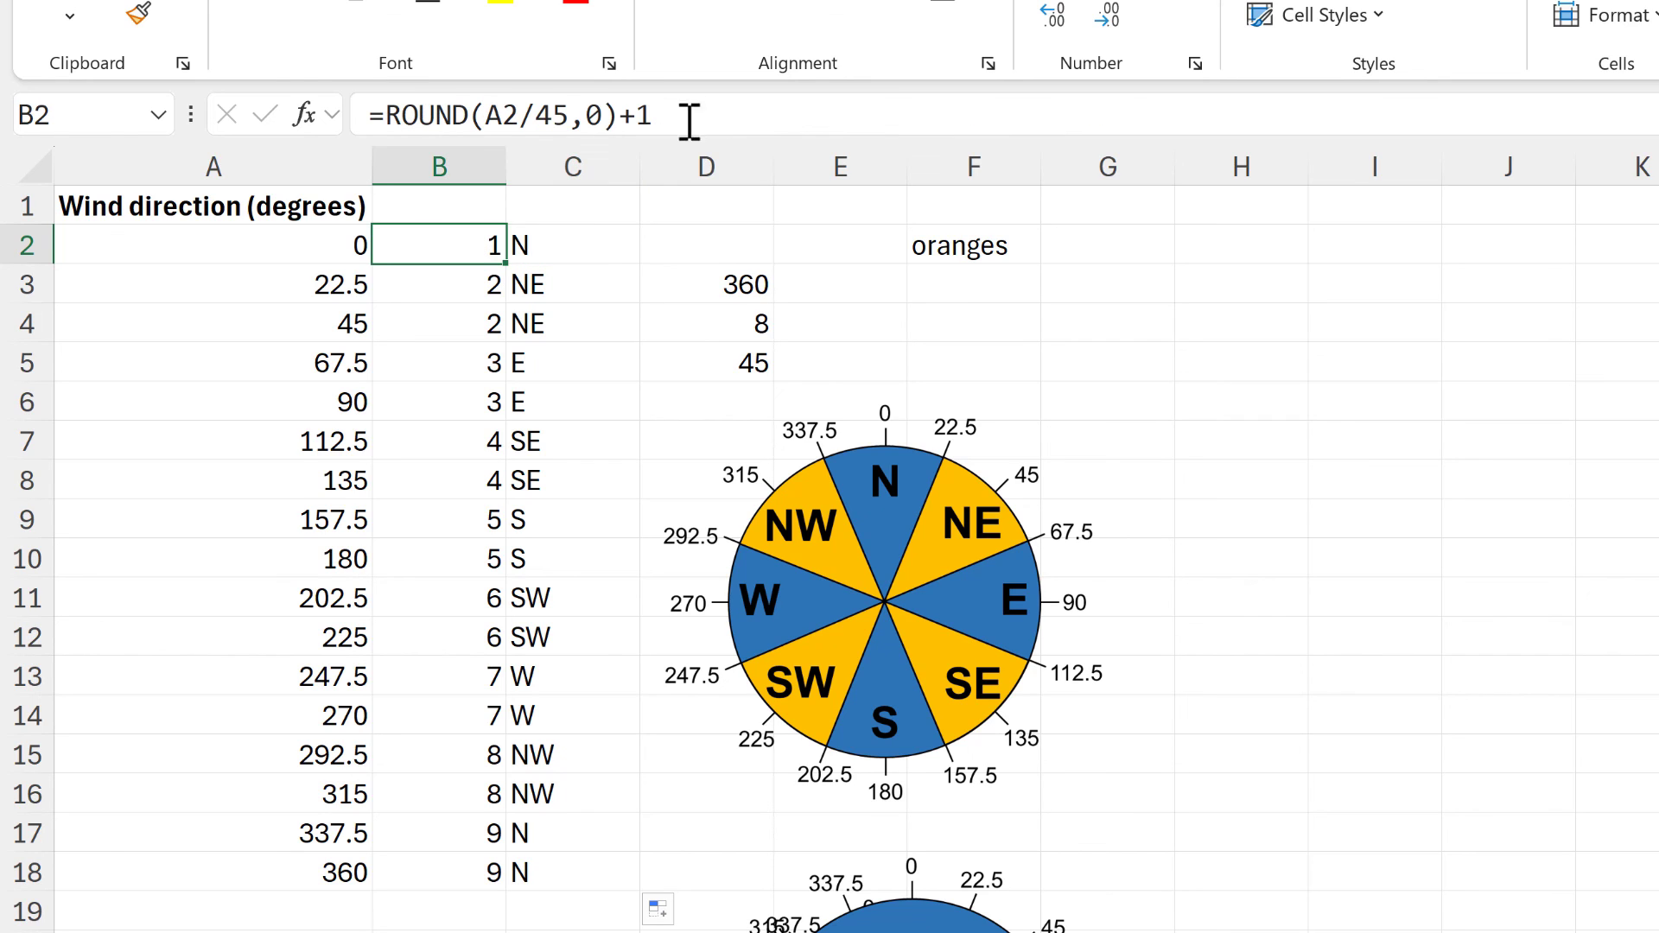
{"action": "left_click_drag", "start_coordinate": [686, 115], "coordinate": [386, 117]}
{"action": "key", "text": "ctrl+c"}
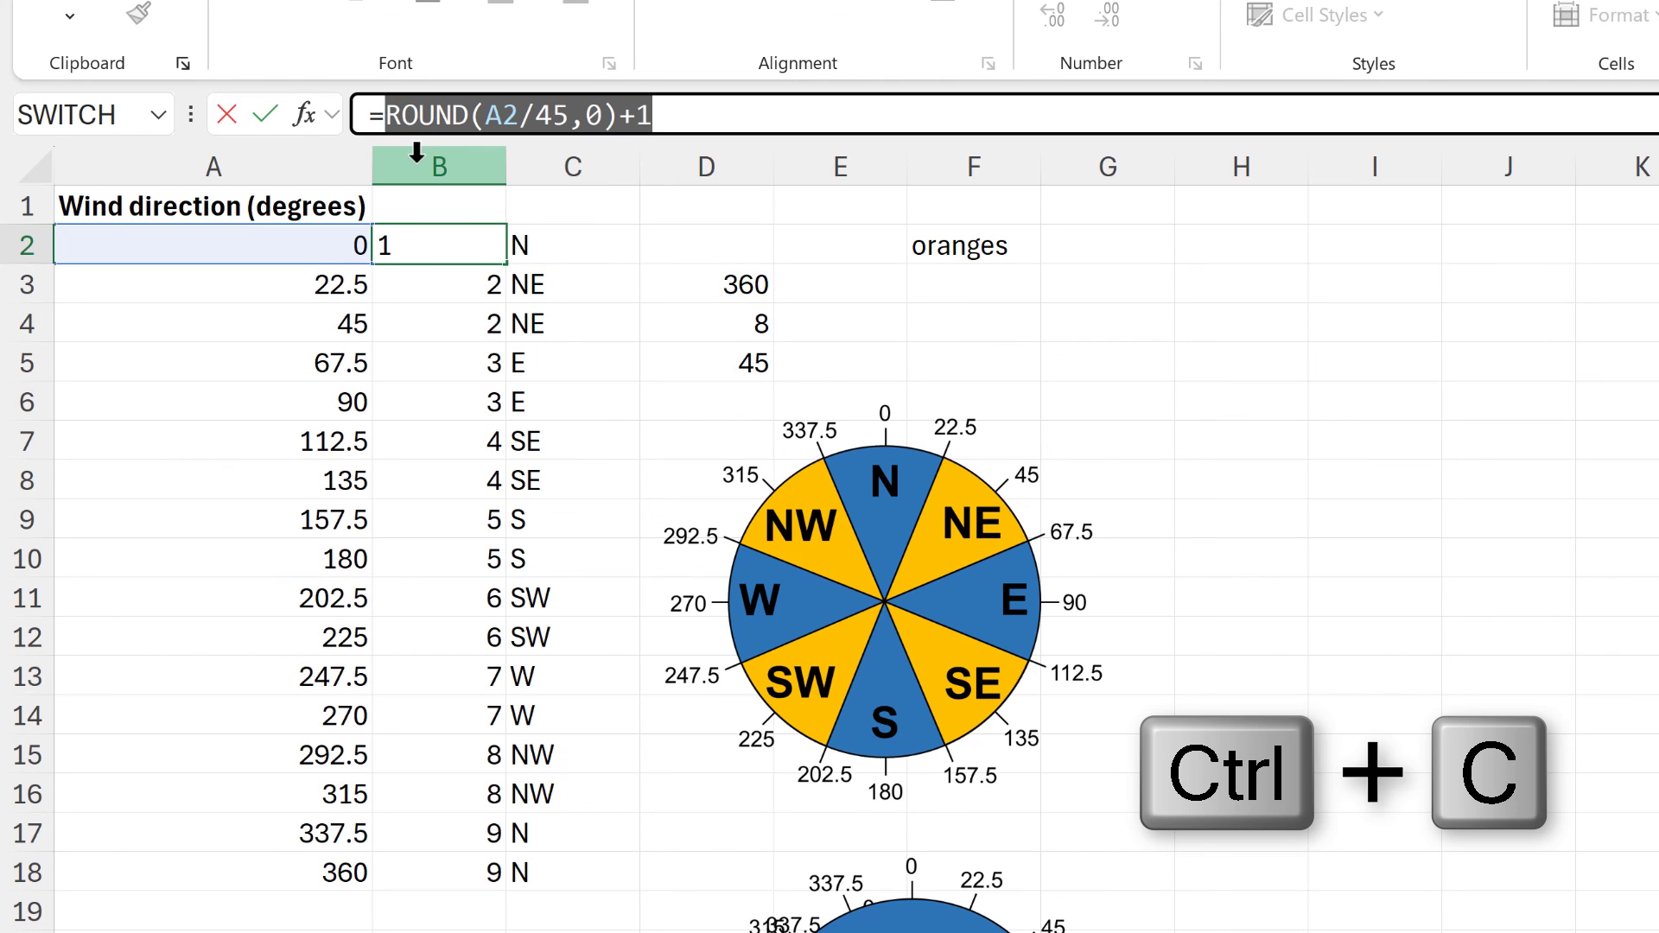
{"action": "key", "text": "Escape"}
{"action": "left_click", "coordinate": [585, 245]}
{"action": "left_click", "coordinate": [542, 114]}
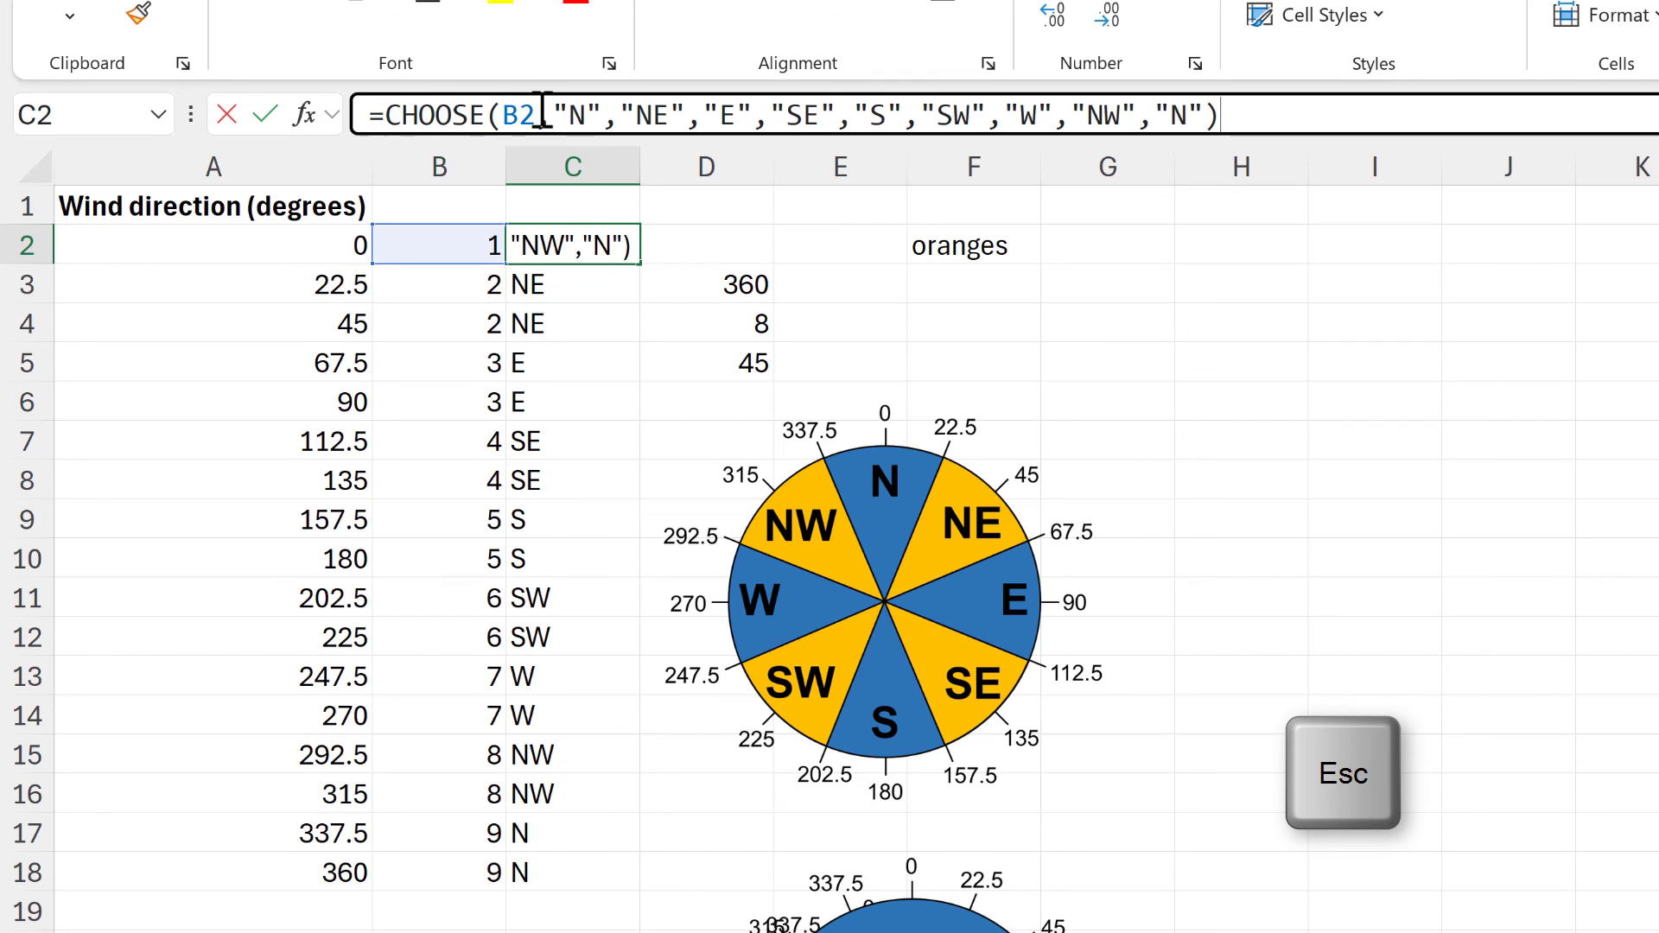
{"action": "left_click_drag", "start_coordinate": [537, 115], "coordinate": [517, 119]}
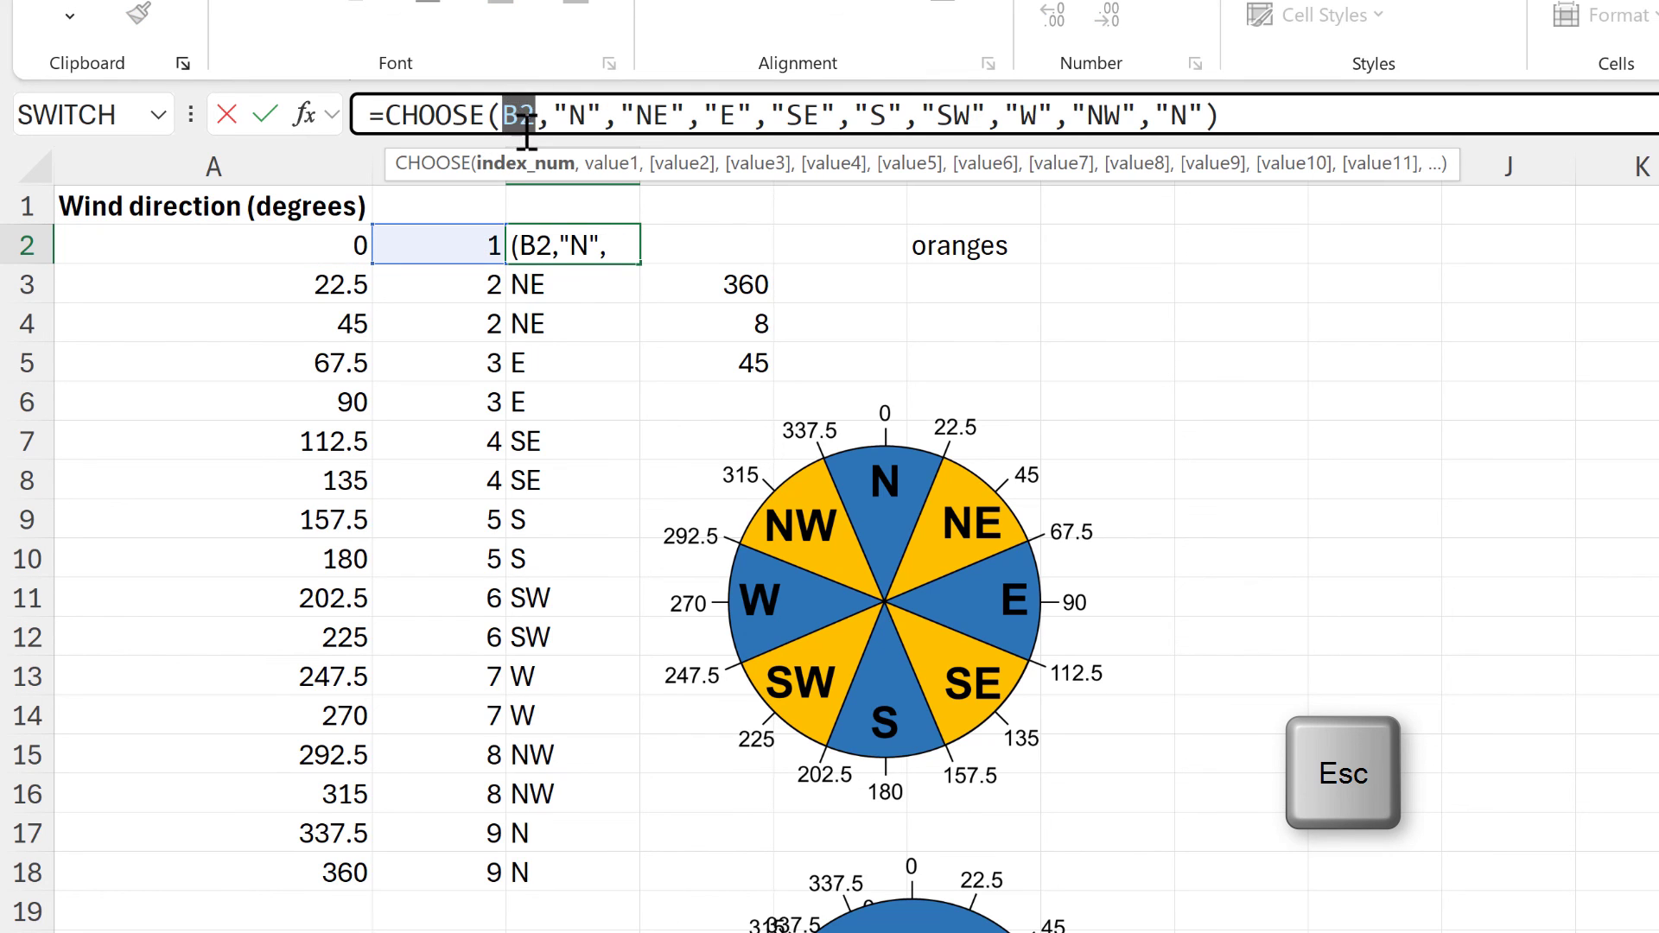
{"action": "key", "text": "ctrl+v"}
{"action": "key", "text": "Return"}
{"action": "key", "text": "Up"}
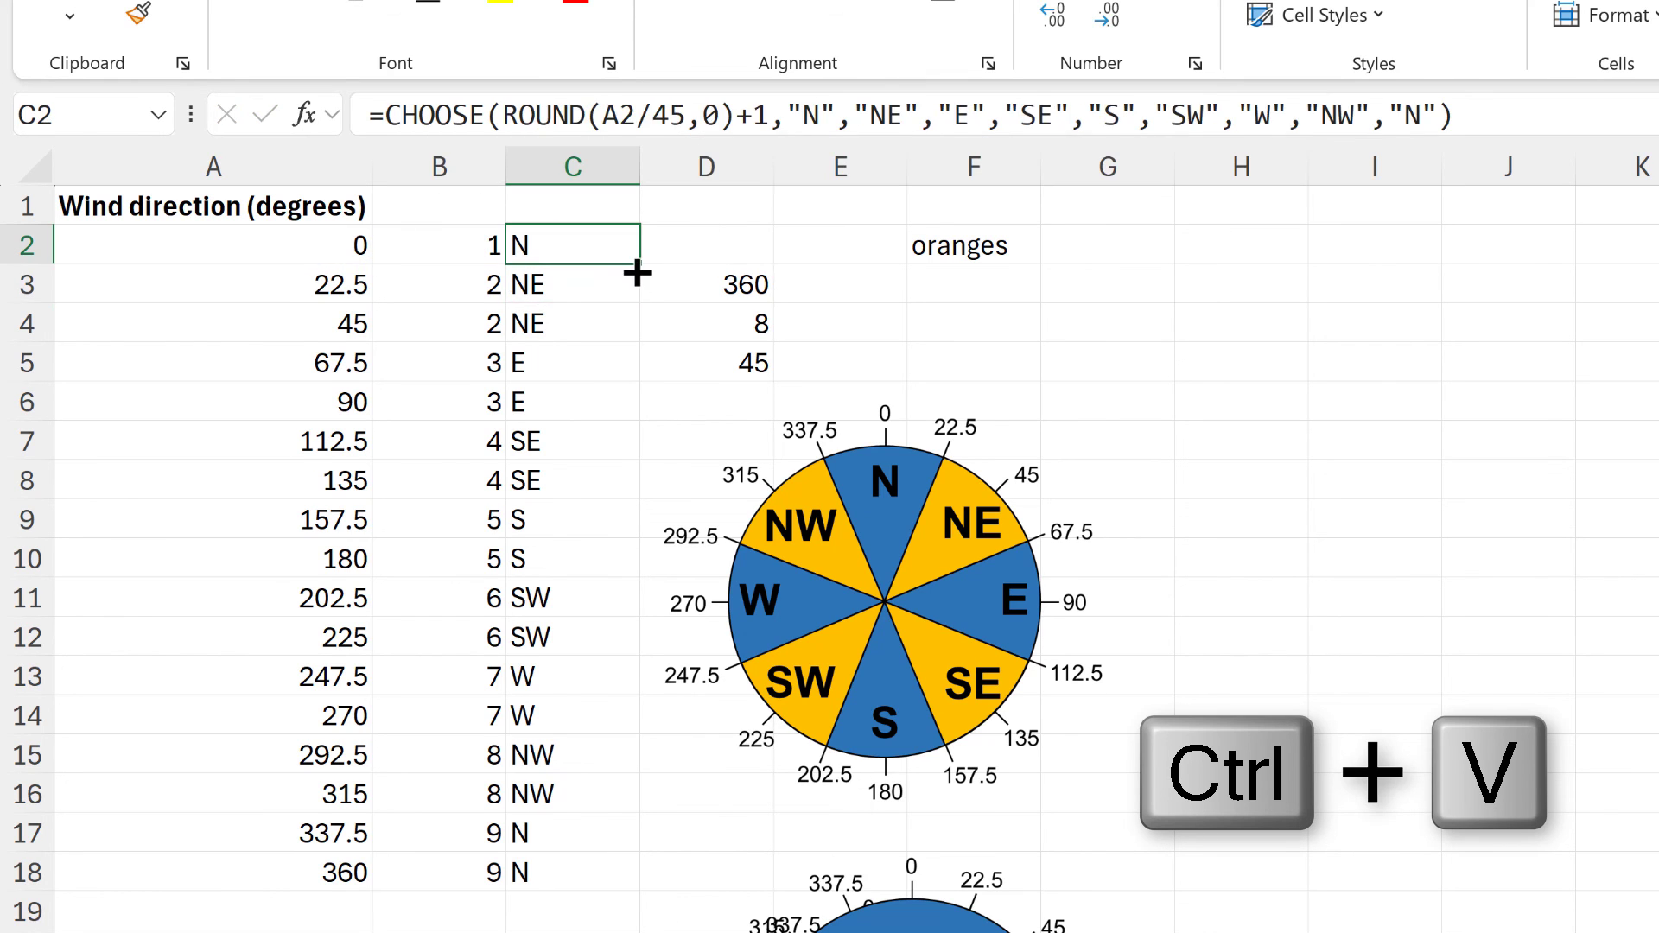
Fill the combined CHOOSE and ROUND formula down to C18 and open the formula in C2 for in-cell viewing.
{"action": "double_click", "coordinate": [639, 263]}
{"action": "left_click", "coordinate": [617, 252]}
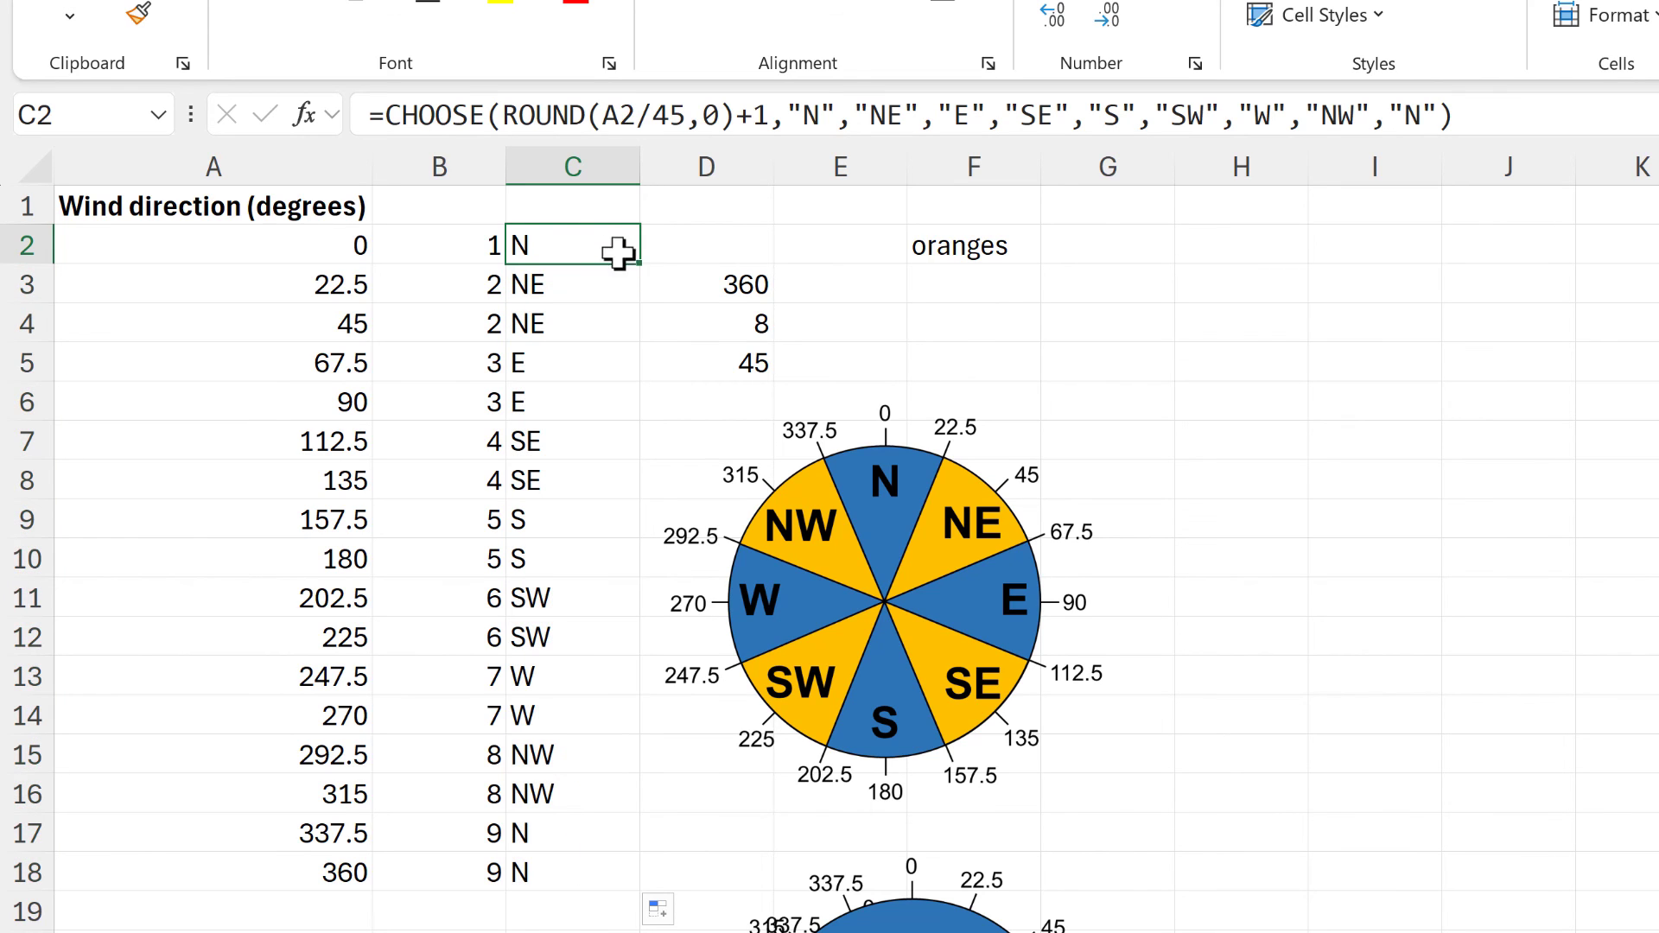
{"action": "key", "text": "F2"}
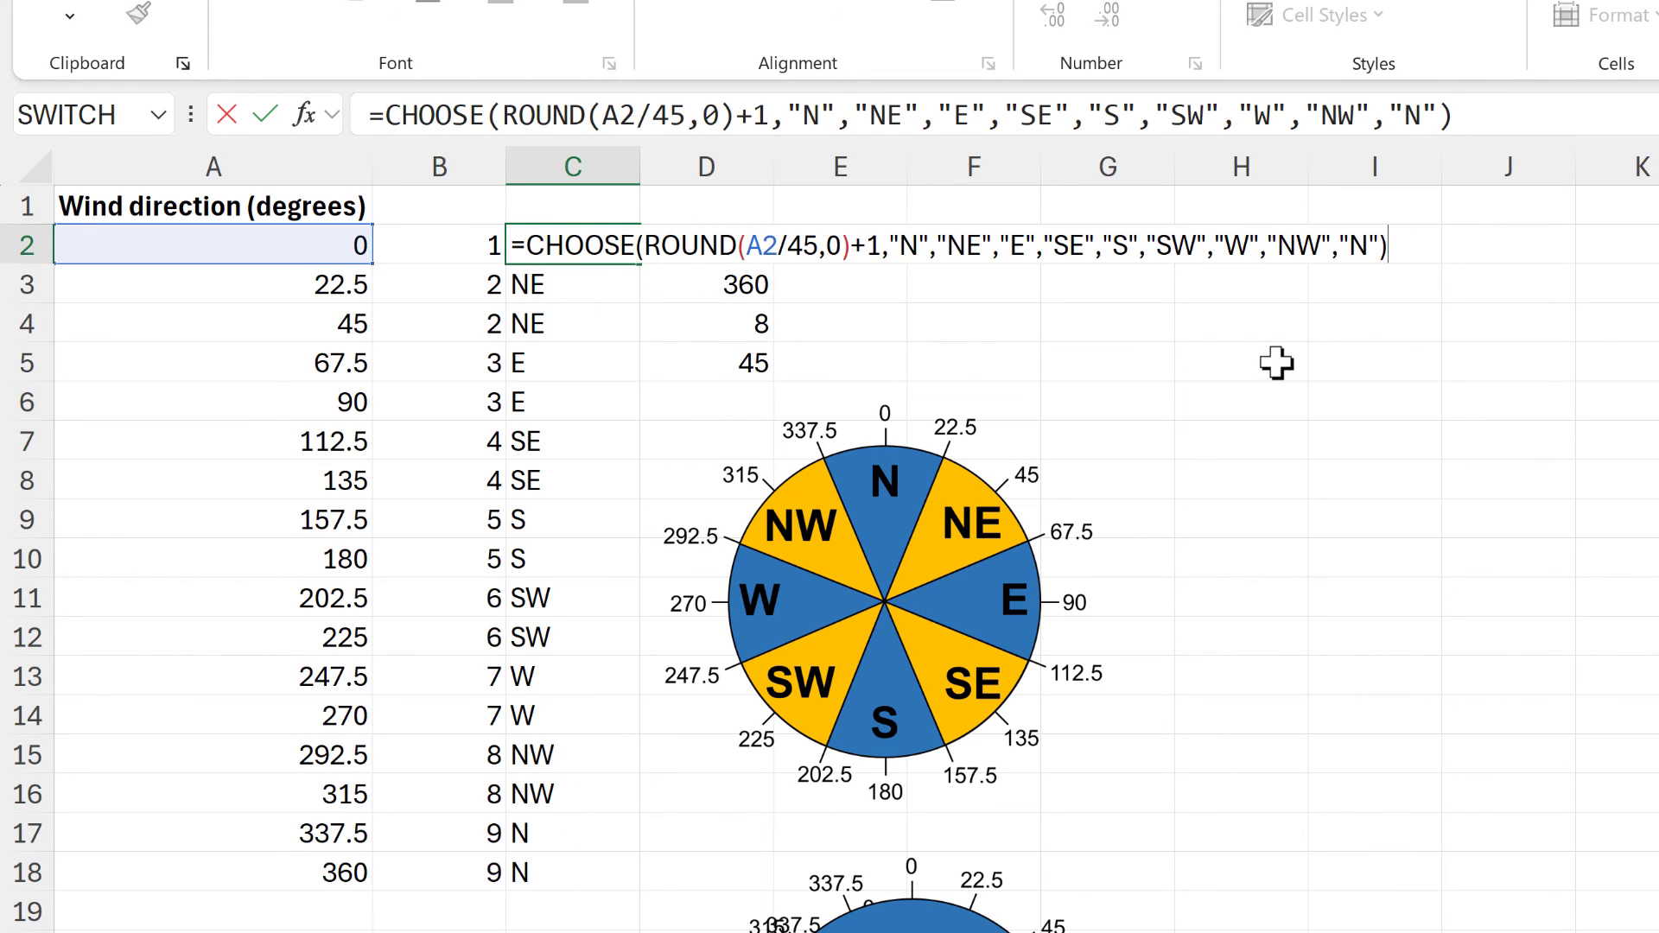